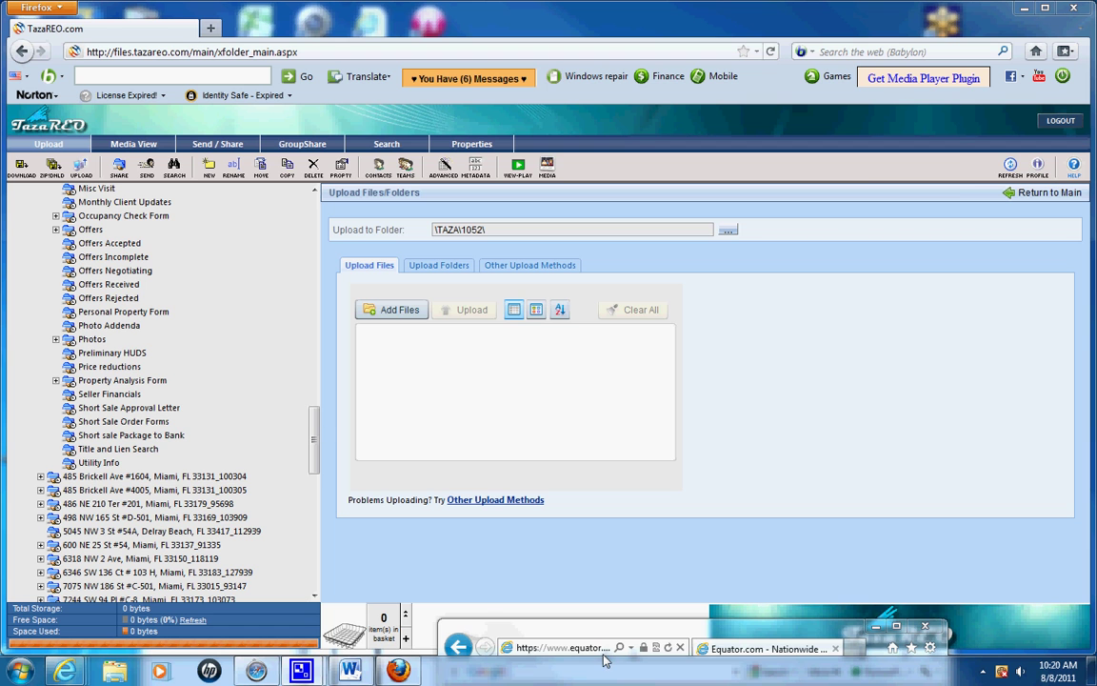
# Bring the Photo Addendum template forward and arrange it beside the Firefox TazaREO page.
pyautogui.click(351, 671)
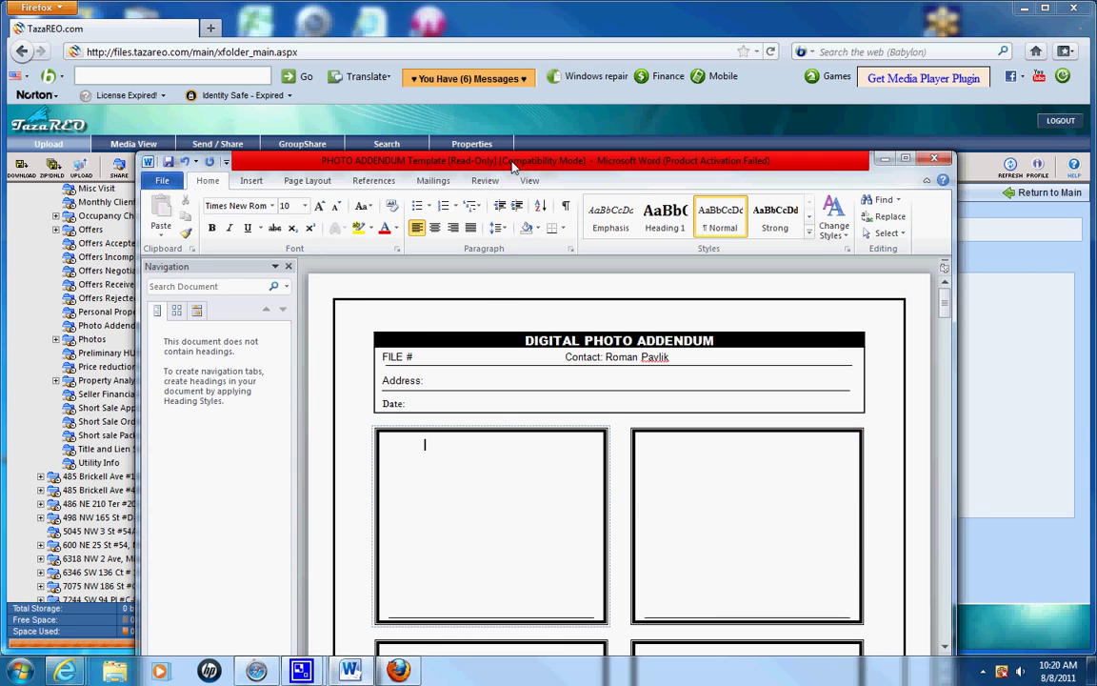
pyautogui.moveTo(512, 167); pyautogui.dragTo(672, 73)
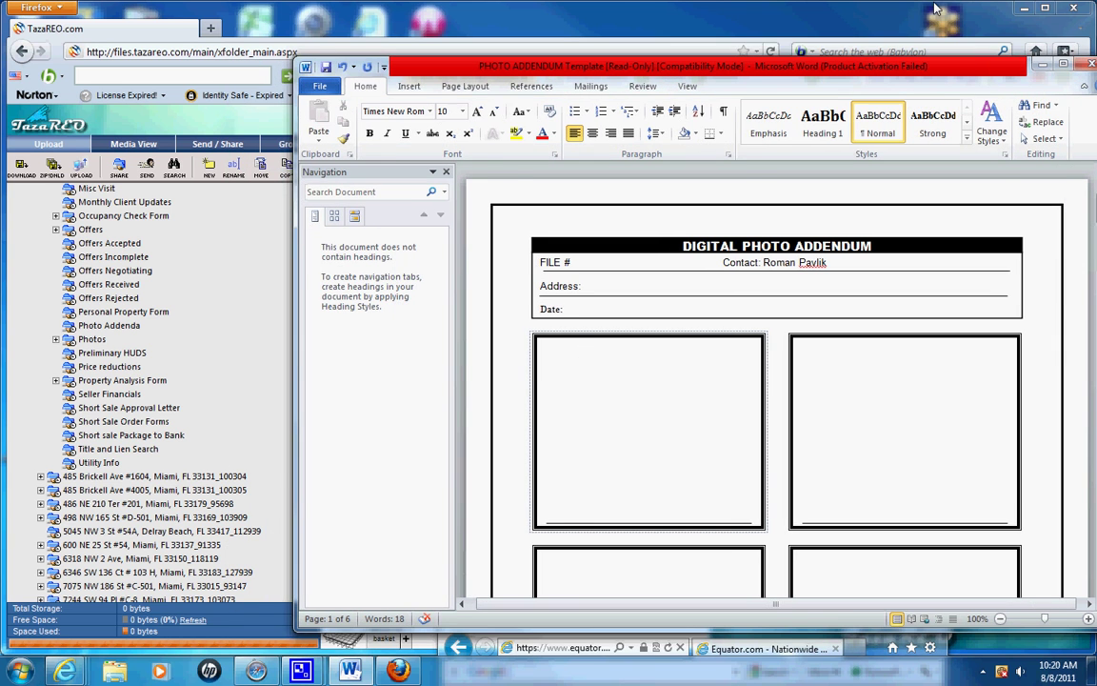
pyautogui.click(1041, 63)
pyautogui.moveTo(1062, 88); pyautogui.dragTo(438, 131)
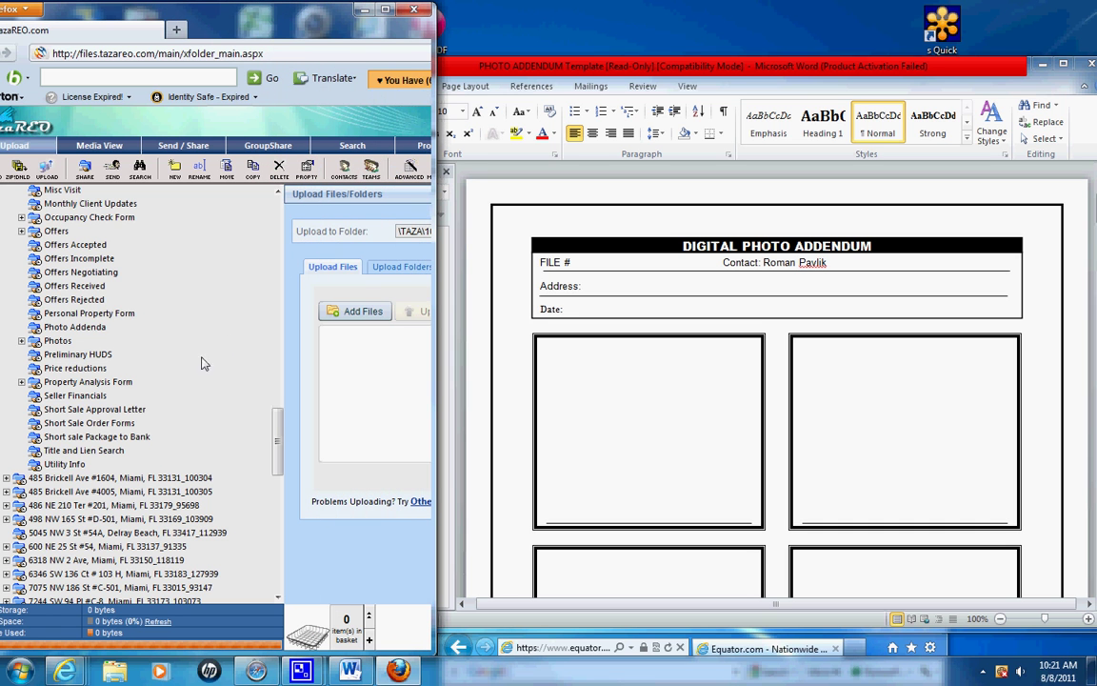
# Expand the Photos folder and its 08.03.11. HA. inspection subfolder in TazaREO.
pyautogui.moveTo(277, 434); pyautogui.dragTo(286, 367)
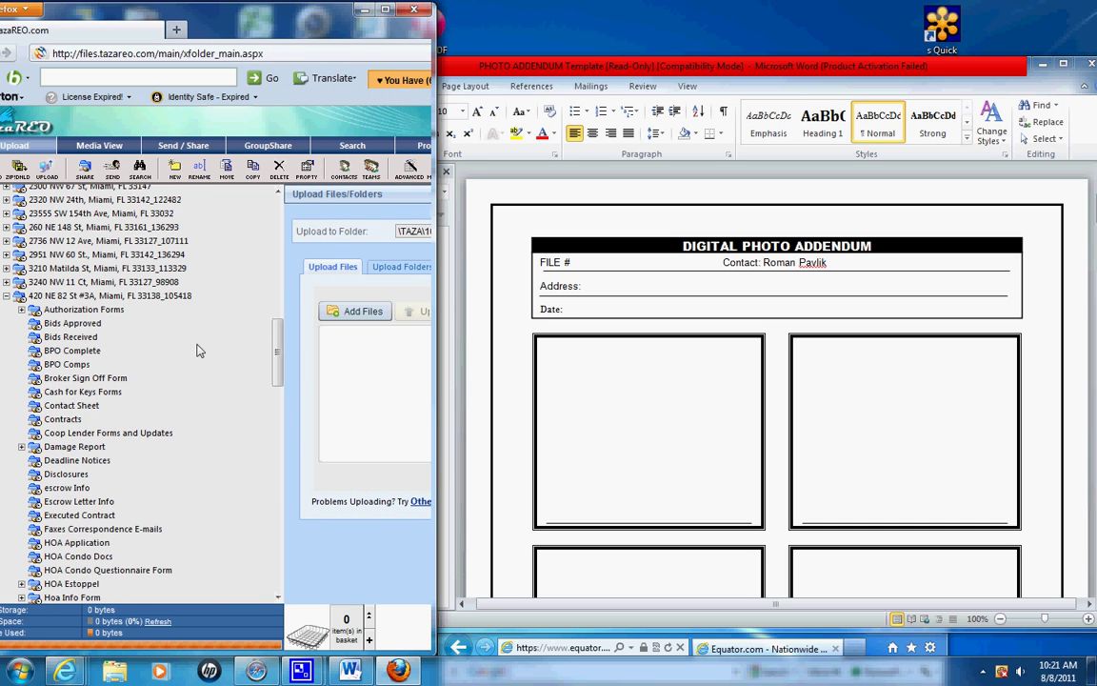
pyautogui.scroll(-12, 162, 419)
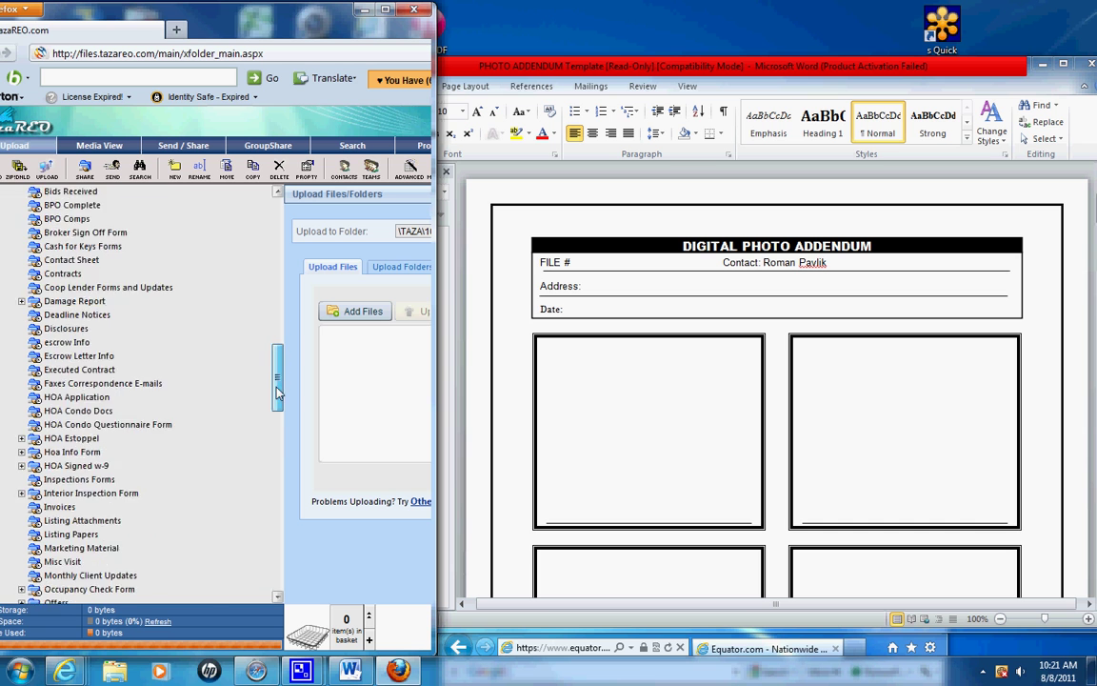
pyautogui.click(21, 329)
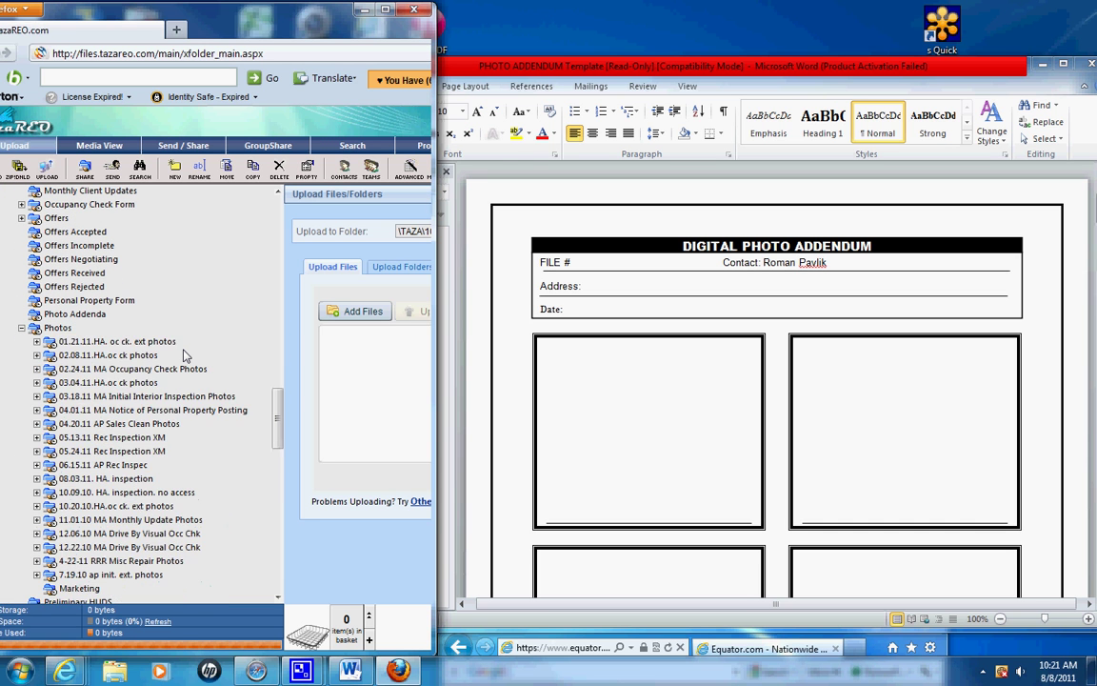
pyautogui.scroll(-4, 172, 329)
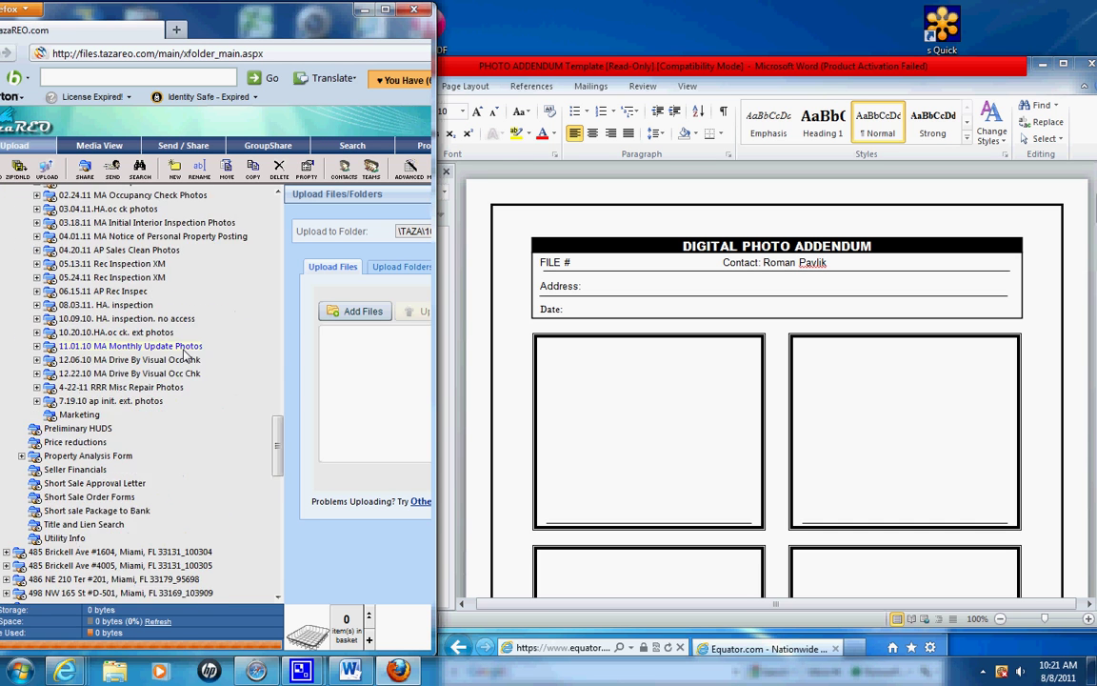
pyautogui.click(36, 306)
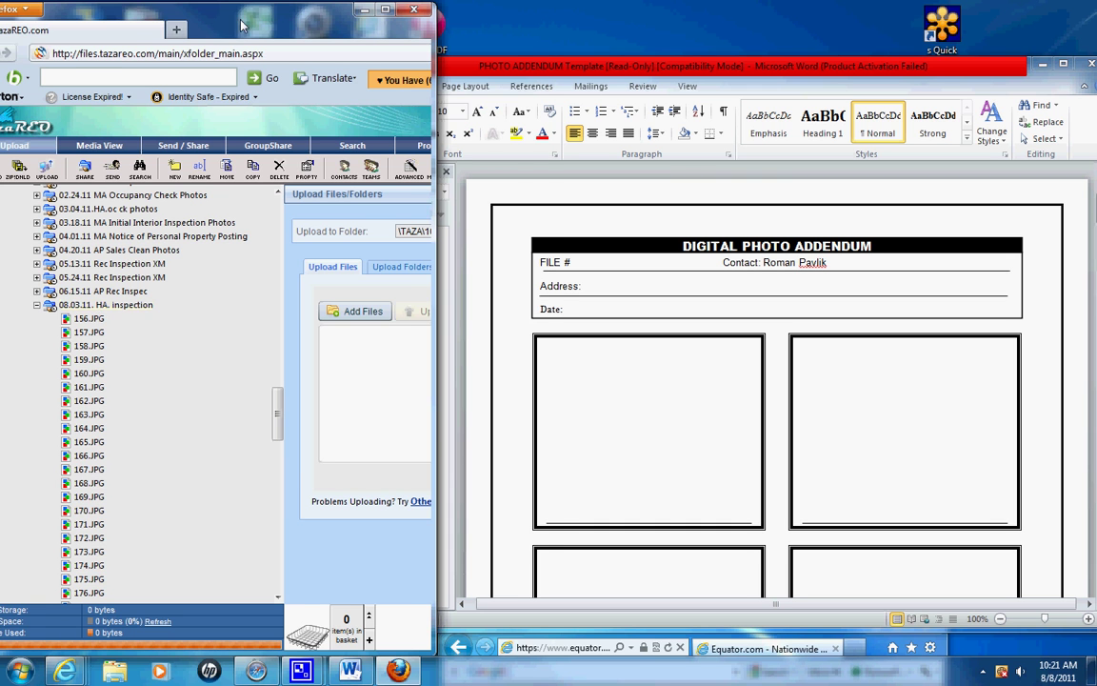
# Open the inspection folder's photos in the image viewer with View / Play.
pyautogui.moveTo(230, 21); pyautogui.dragTo(332, 48)
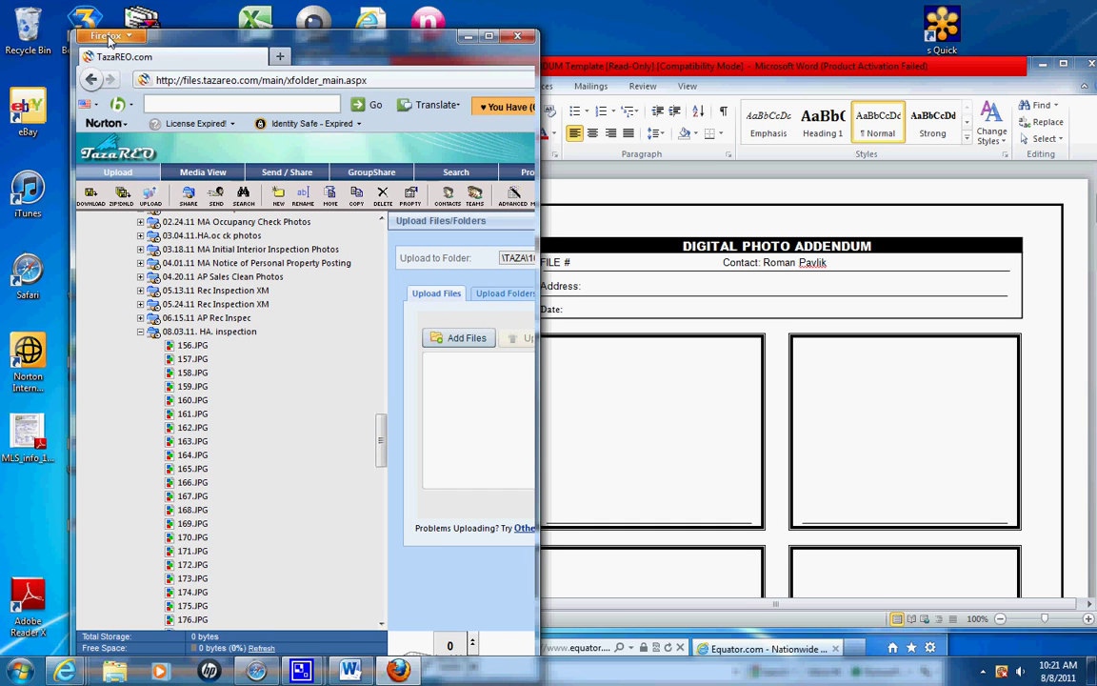
pyautogui.moveTo(197, 45); pyautogui.dragTo(145, 29)
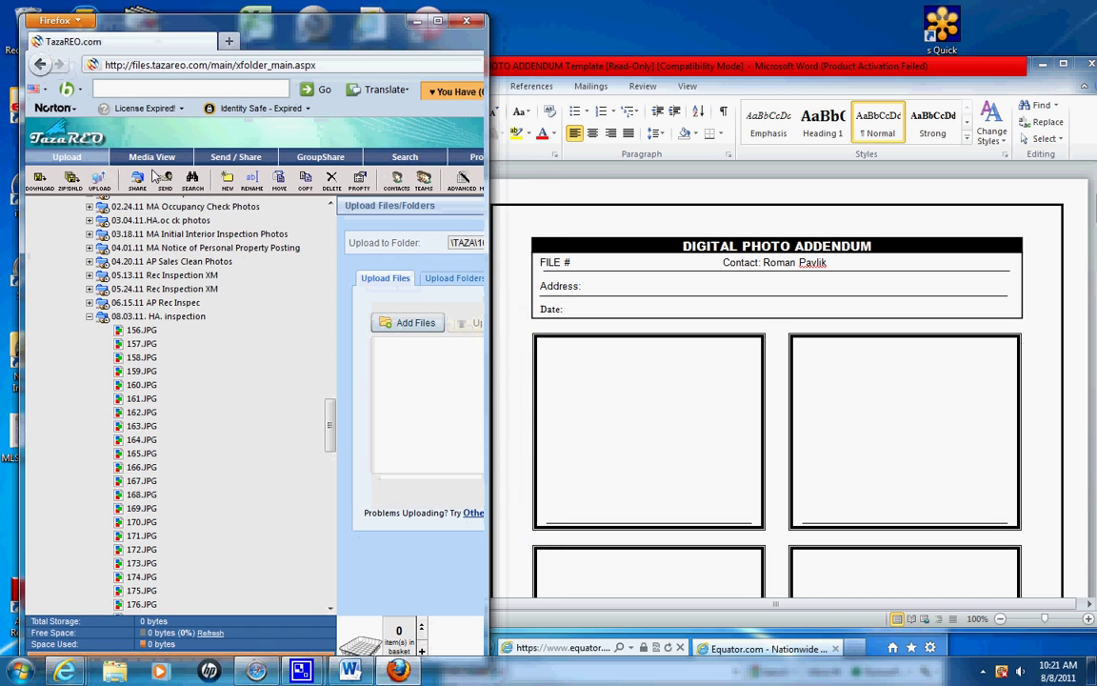
pyautogui.click(139, 317)
pyautogui.rightClick(138, 319)
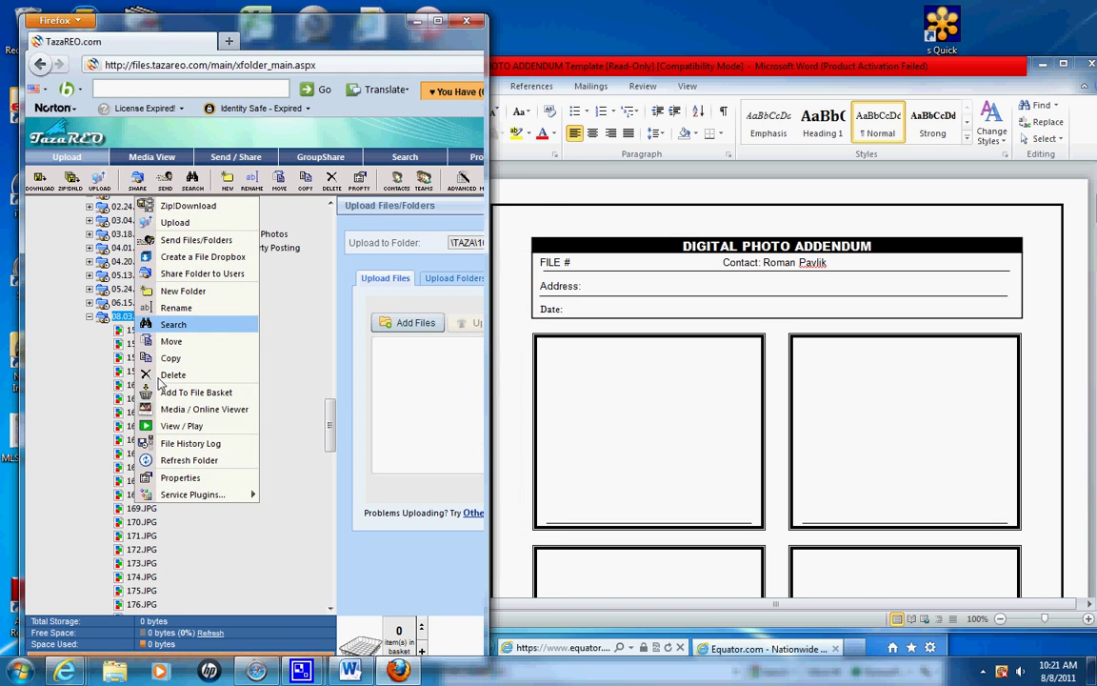
pyautogui.click(178, 434)
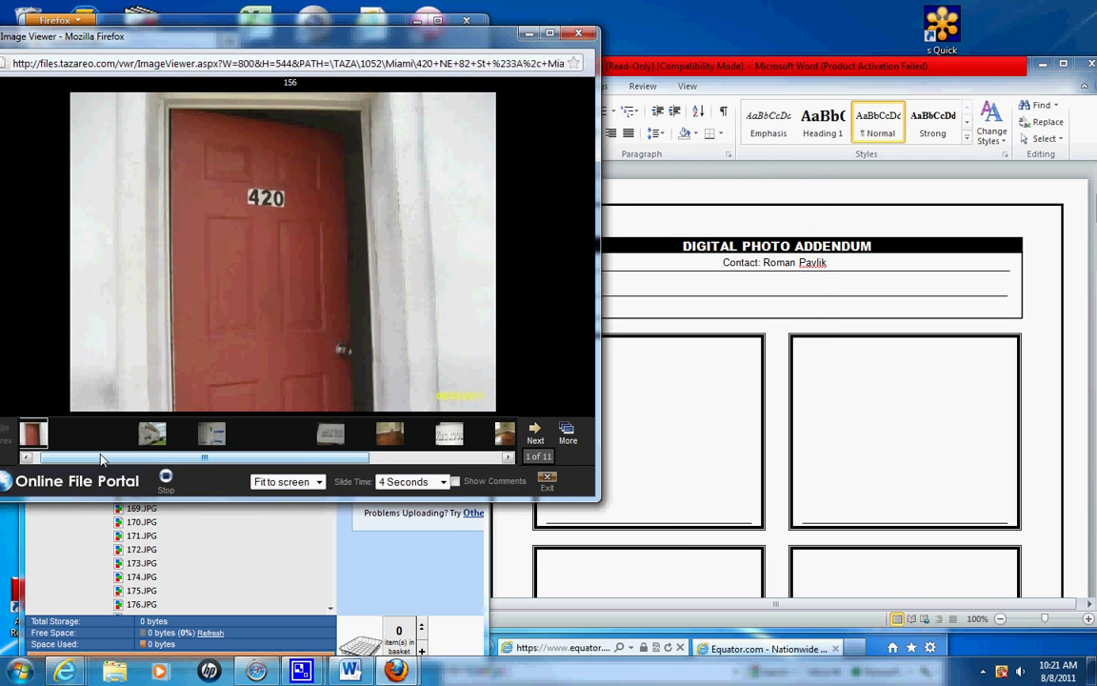
# Copy the building exterior photo and paste it into the first addendum frame.
pyautogui.rightClick(148, 441)
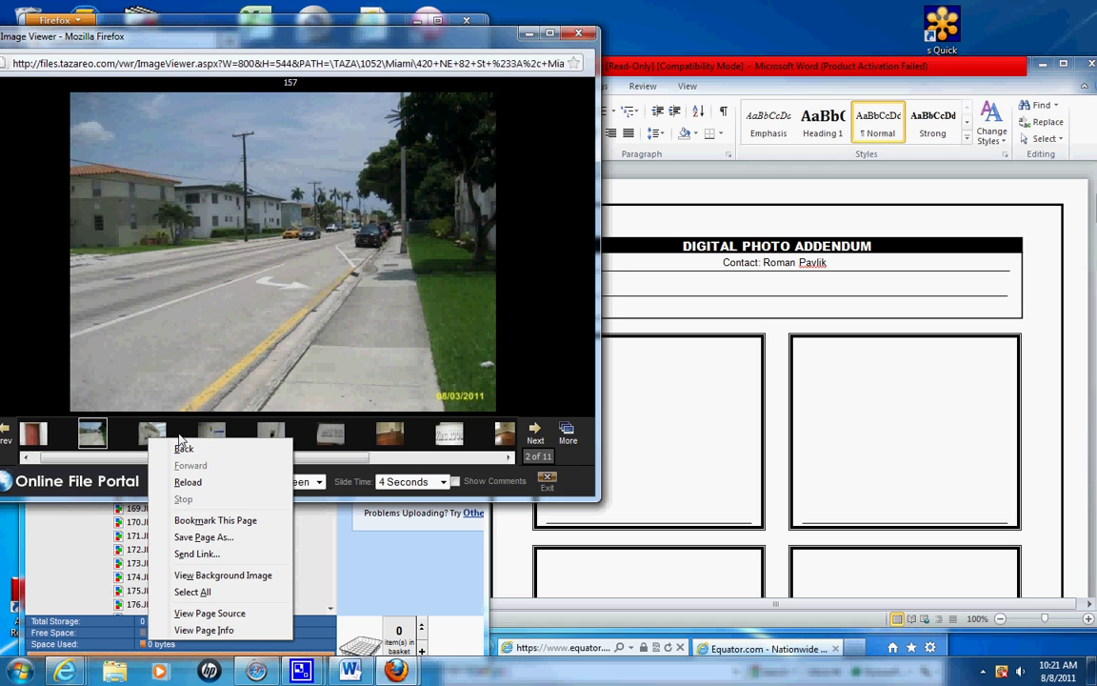
pyautogui.rightClick(249, 301)
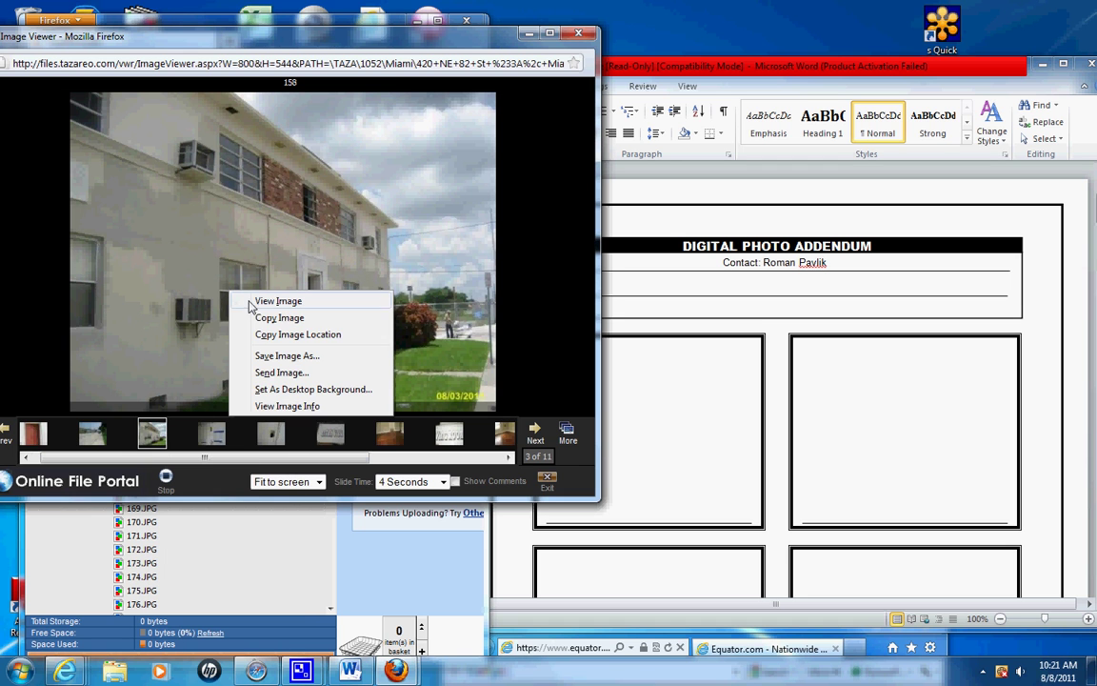
pyautogui.click(274, 318)
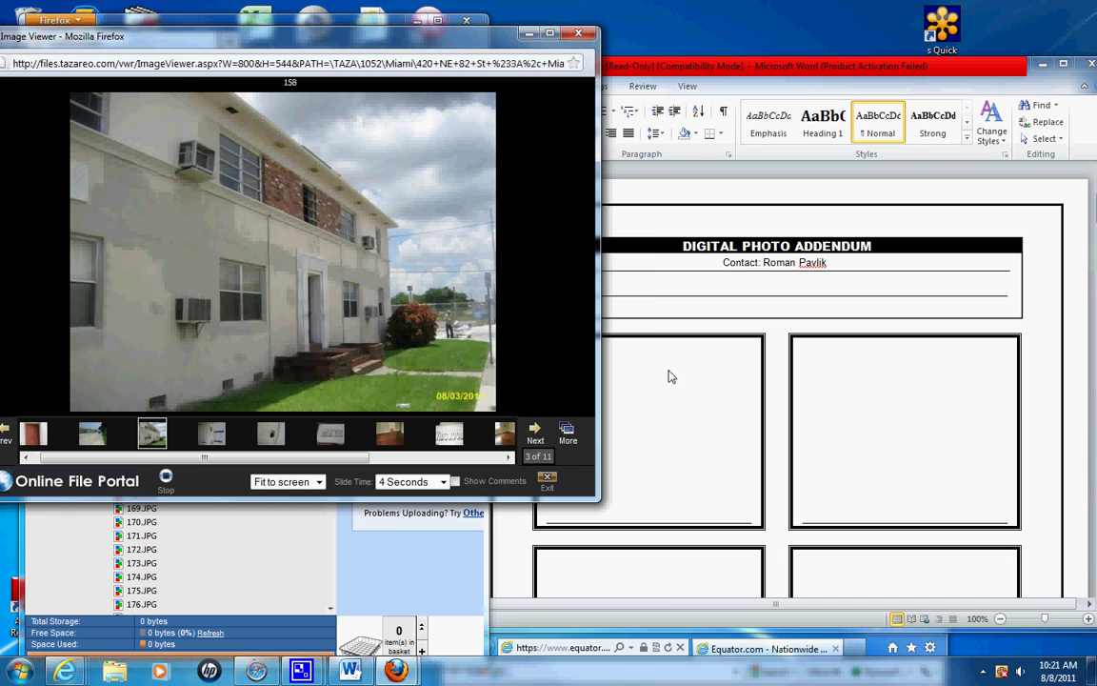
pyautogui.click(640, 409)
pyautogui.rightClick(578, 367)
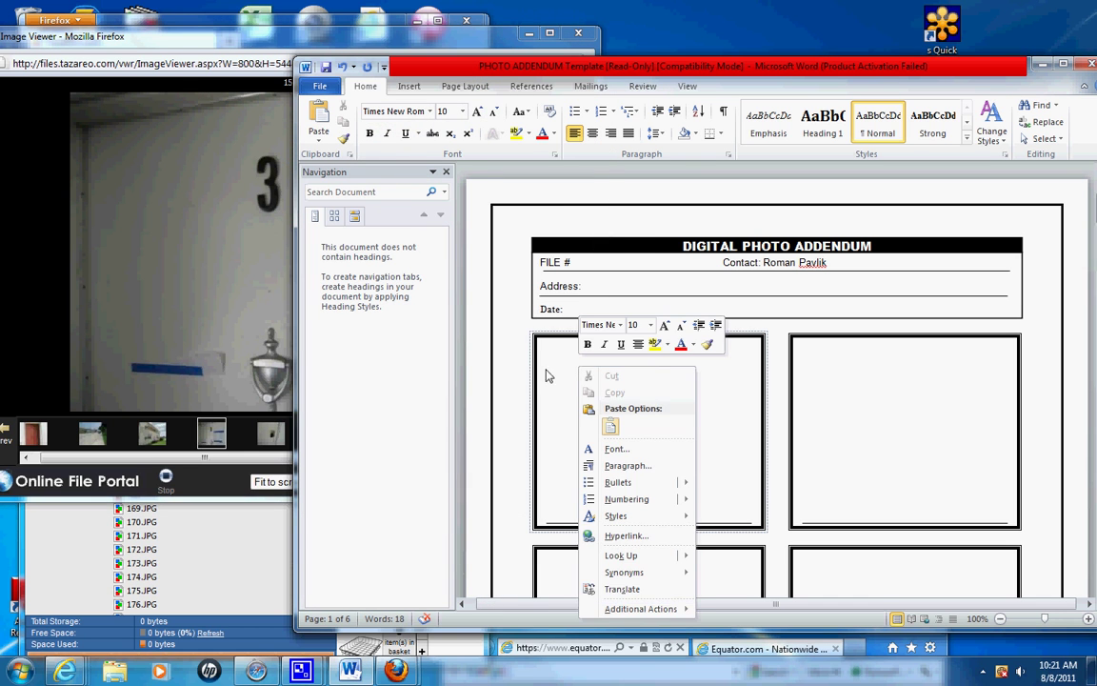
pyautogui.click(563, 365)
pyautogui.rightClick(565, 366)
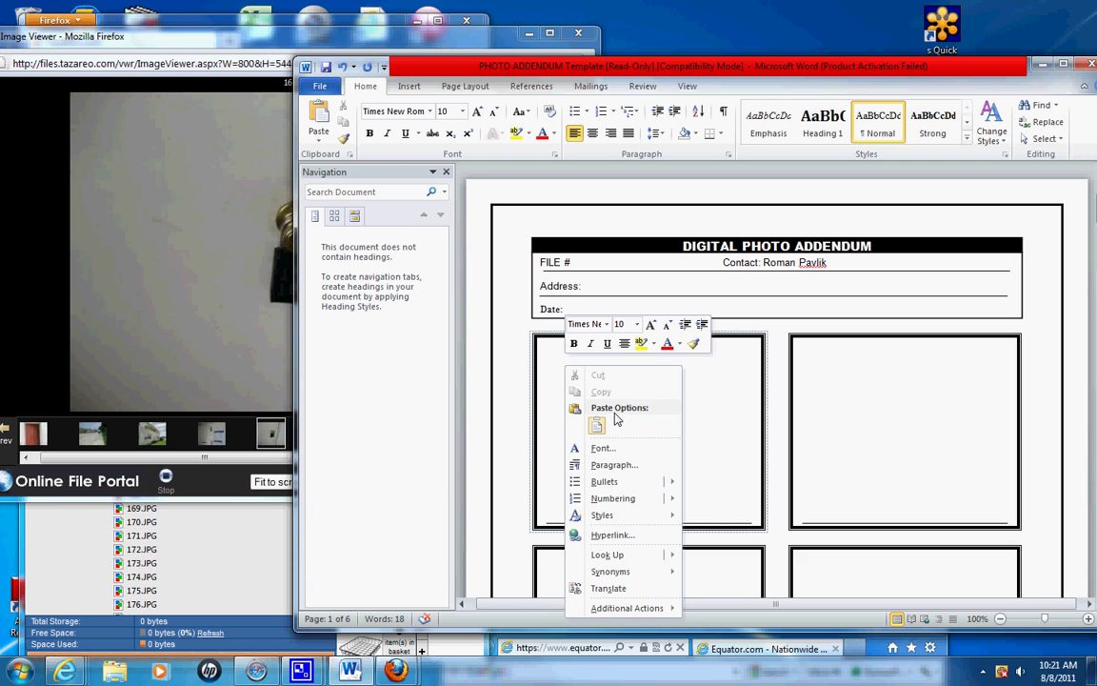
pyautogui.click(598, 426)
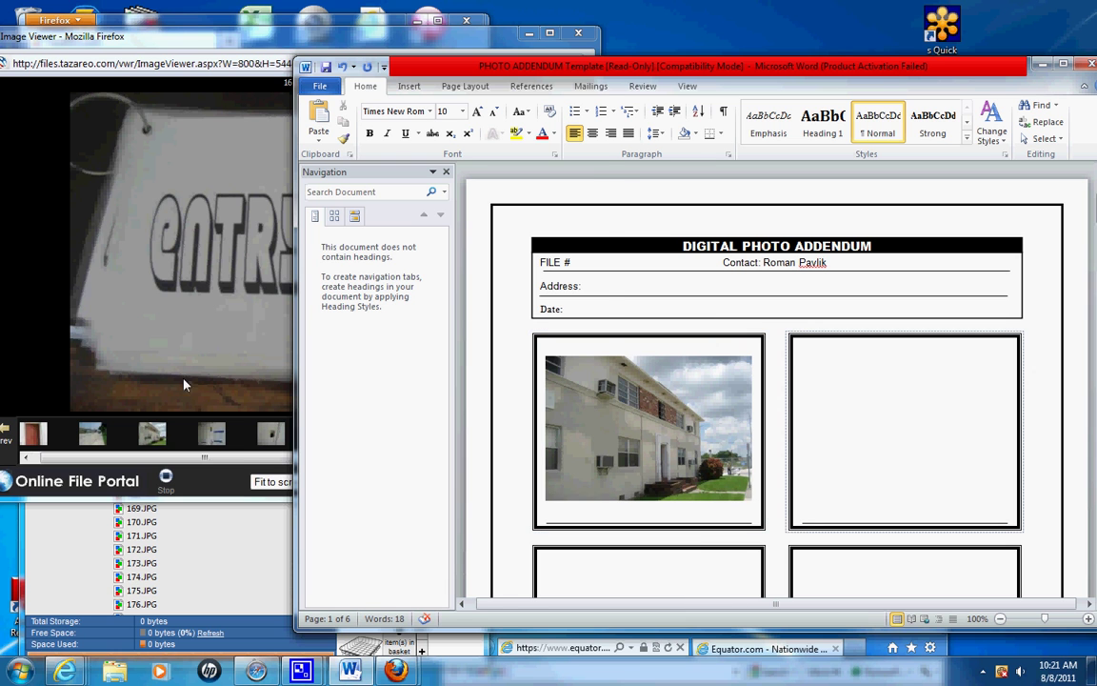
# Copy the red door 420 photo and paste it into the second frame.
pyautogui.click(39, 435)
pyautogui.rightClick(262, 225)
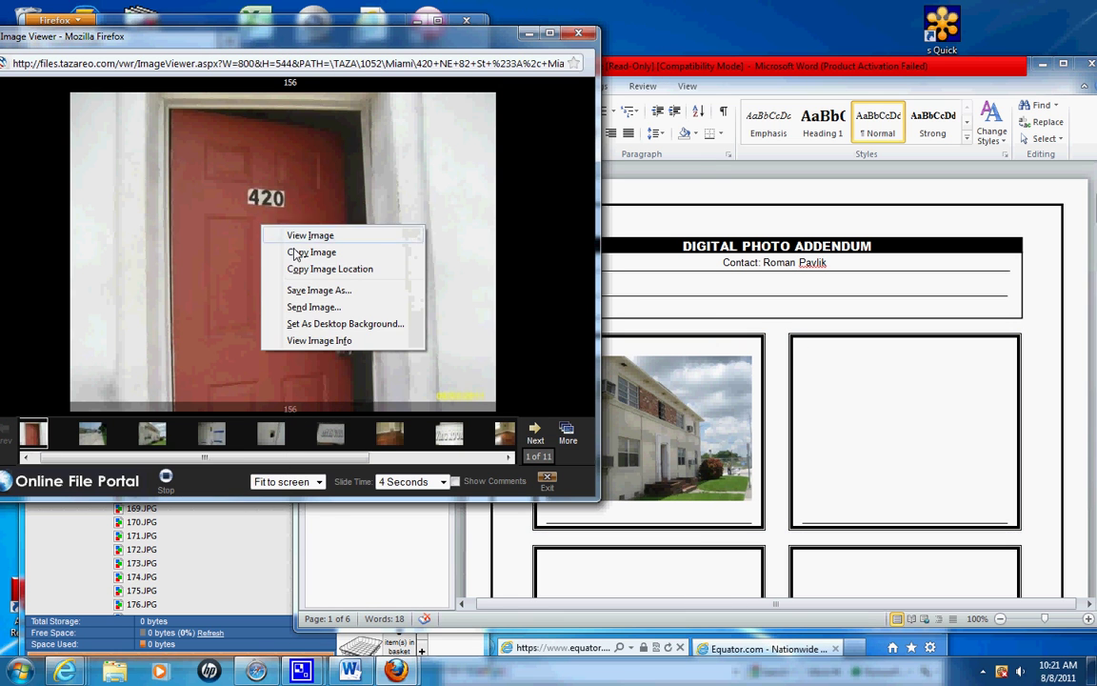
pyautogui.click(296, 249)
pyautogui.click(901, 427)
pyautogui.rightClick(851, 375)
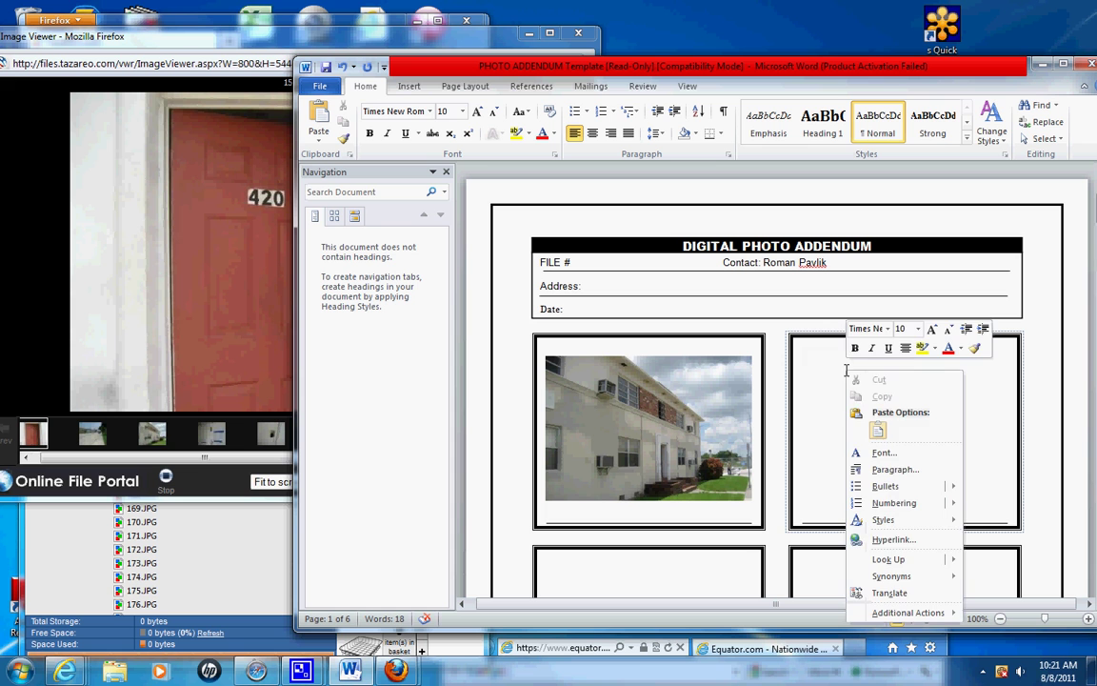
pyautogui.click(879, 434)
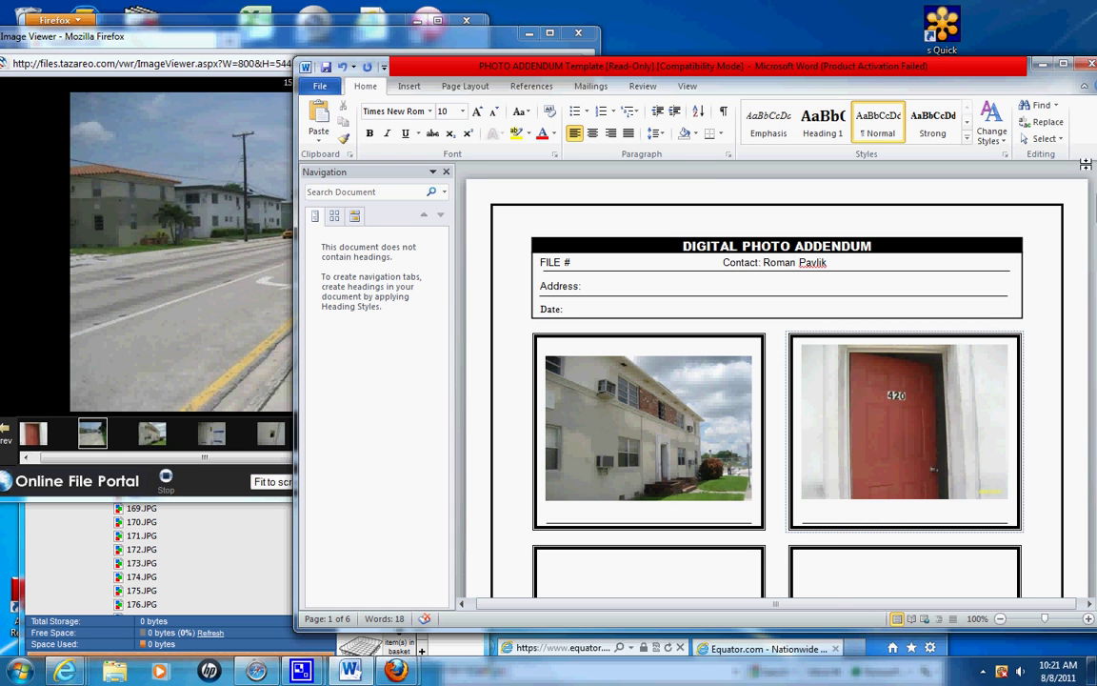
# Copy the street view photo into the next empty addendum frame.
pyautogui.moveTo(970, 73); pyautogui.dragTo(948, 46)
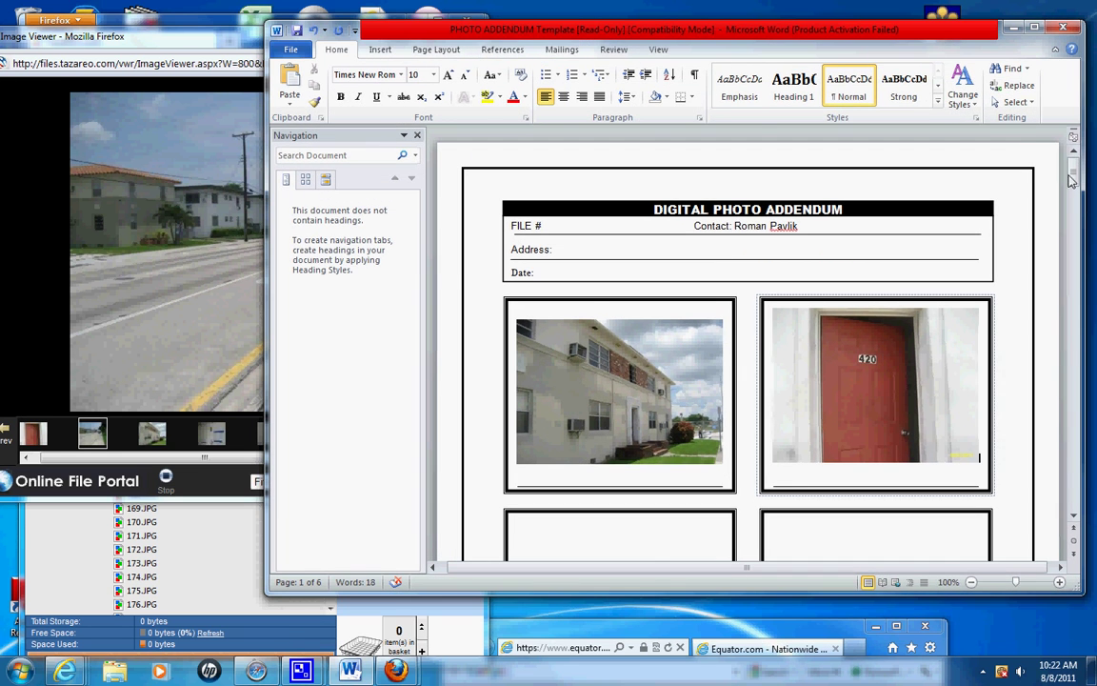
pyautogui.scroll(-5, 1074, 181)
pyautogui.click(114, 371)
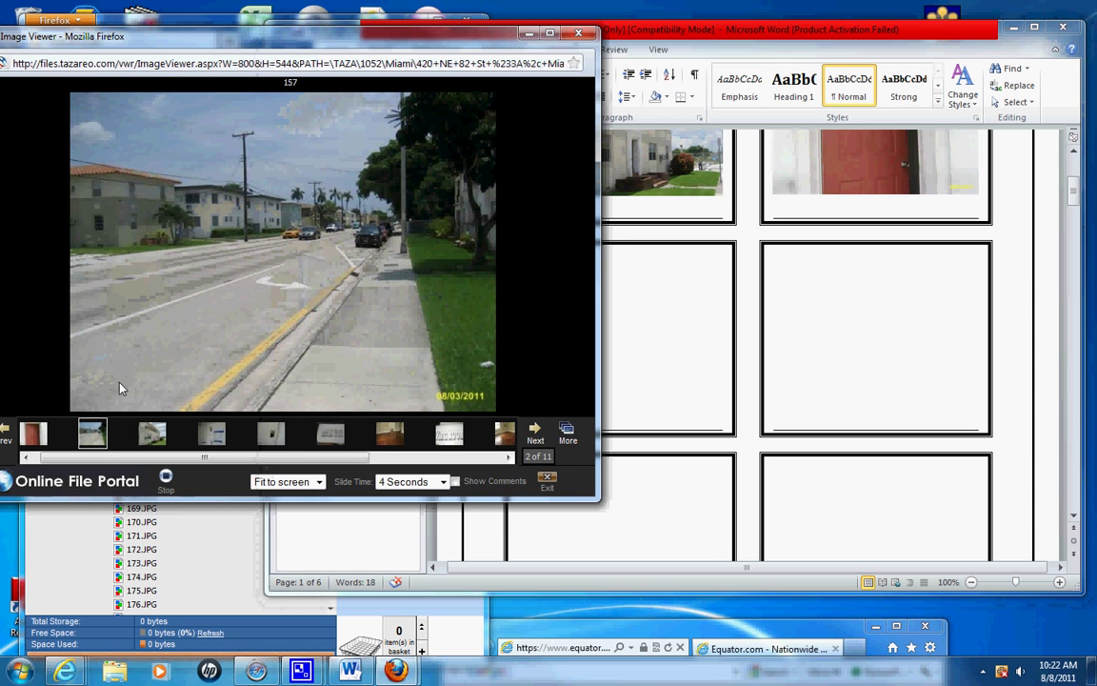
pyautogui.rightClick(183, 303)
pyautogui.click(232, 326)
pyautogui.click(628, 324)
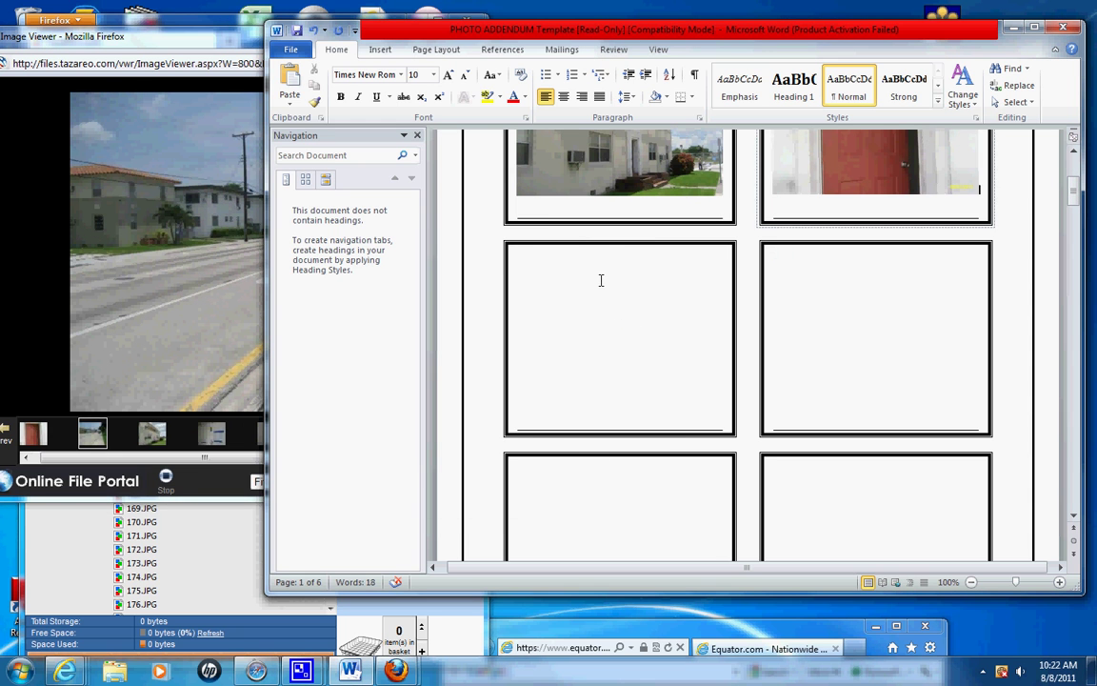
pyautogui.rightClick(578, 271)
pyautogui.click(613, 331)
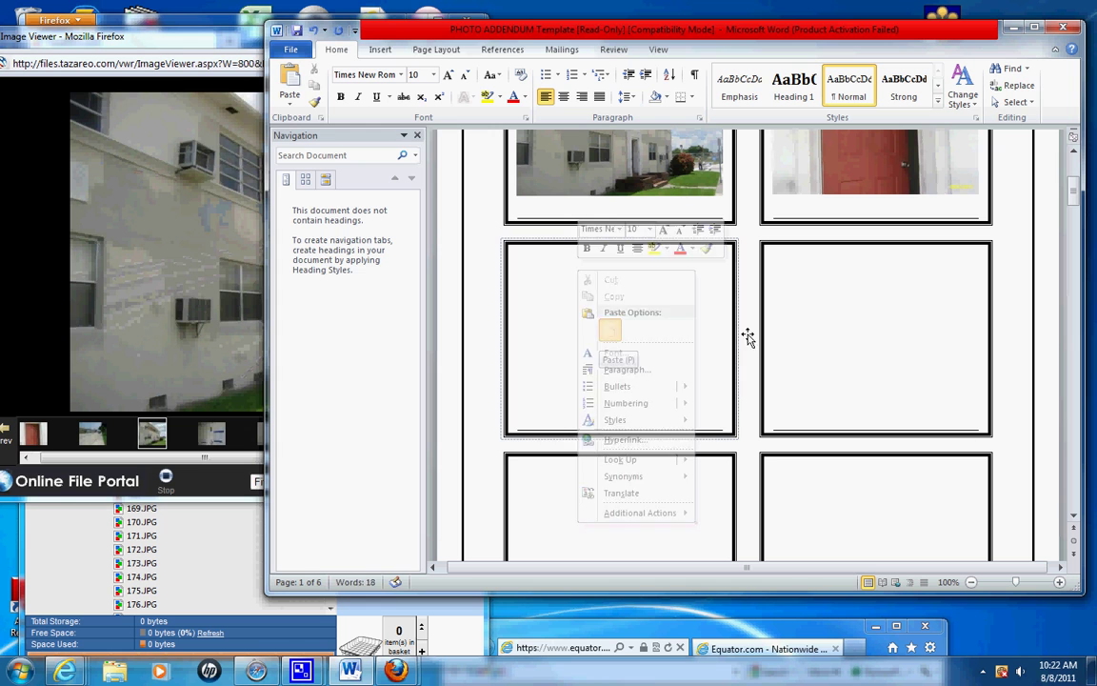
# Paste the wood-floor room photo beside the street photo and start the front photo's caption.
pyautogui.click(205, 435)
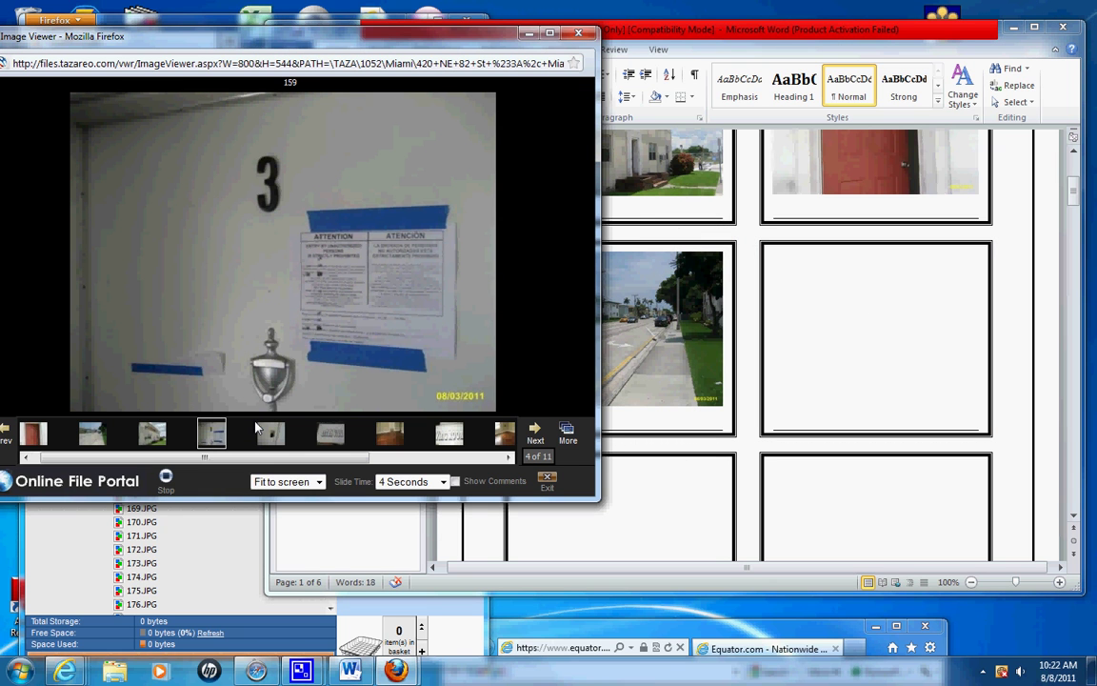
pyautogui.click(34, 435)
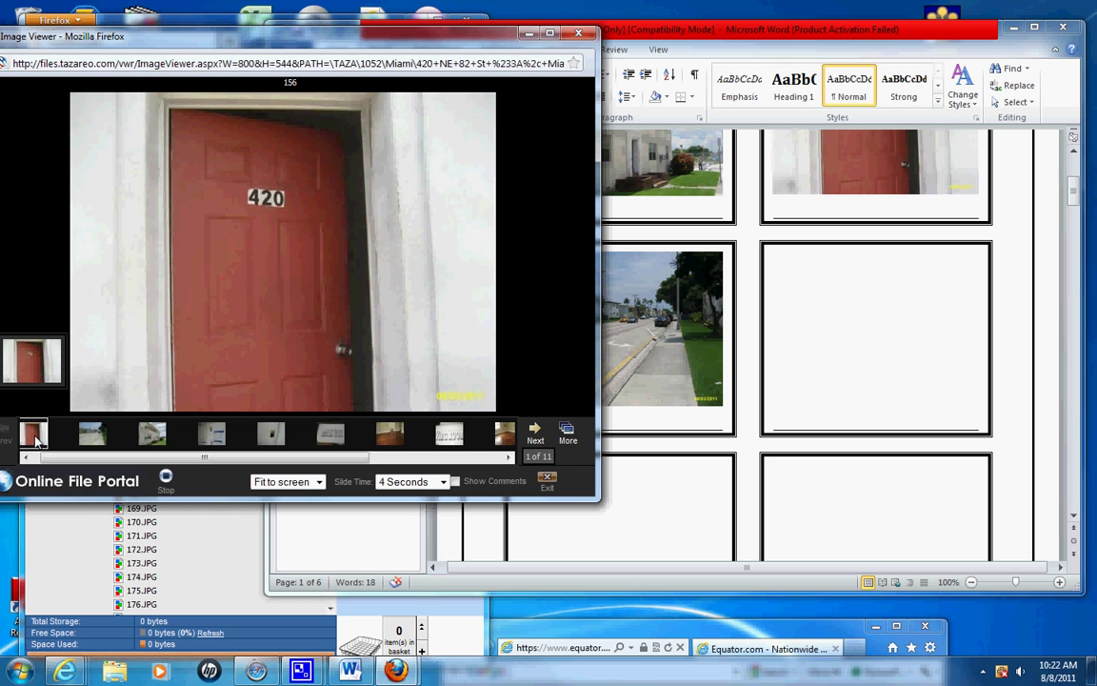
pyautogui.click(211, 435)
pyautogui.click(331, 435)
pyautogui.click(390, 435)
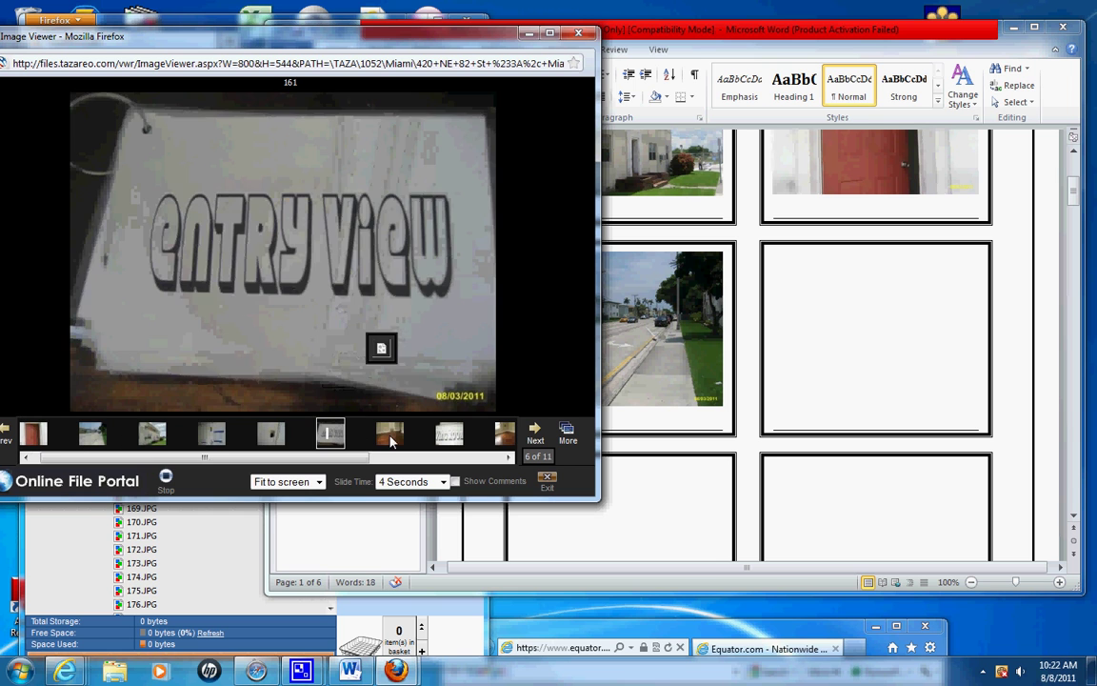
pyautogui.rightClick(341, 272)
pyautogui.click(381, 294)
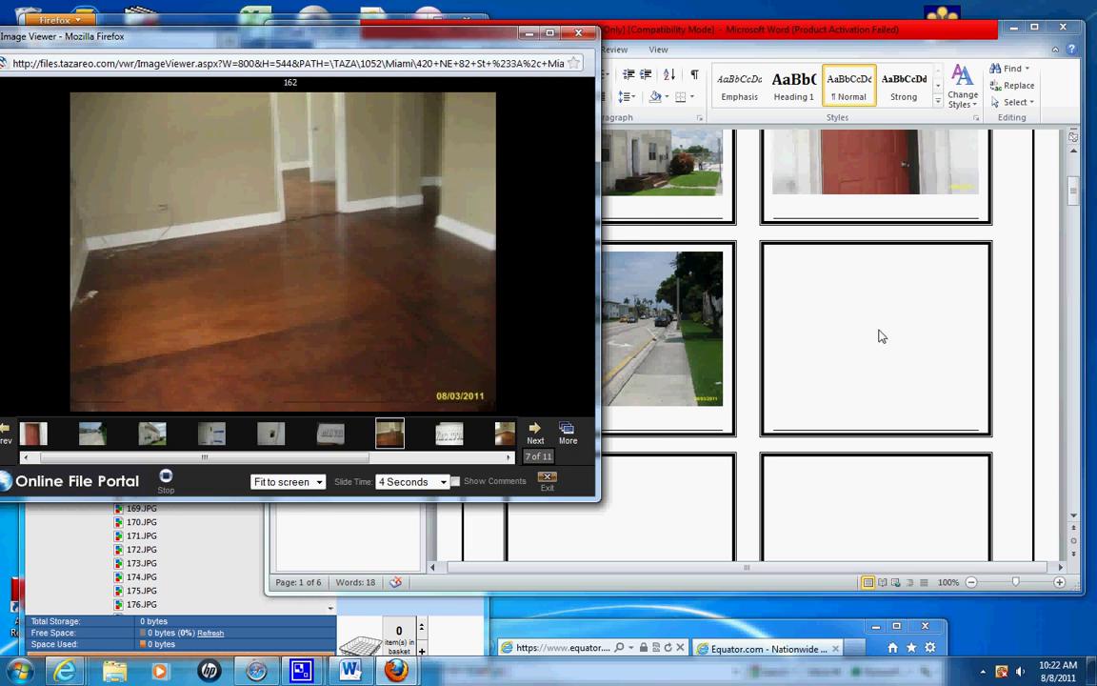
pyautogui.click(851, 309)
pyautogui.rightClick(825, 278)
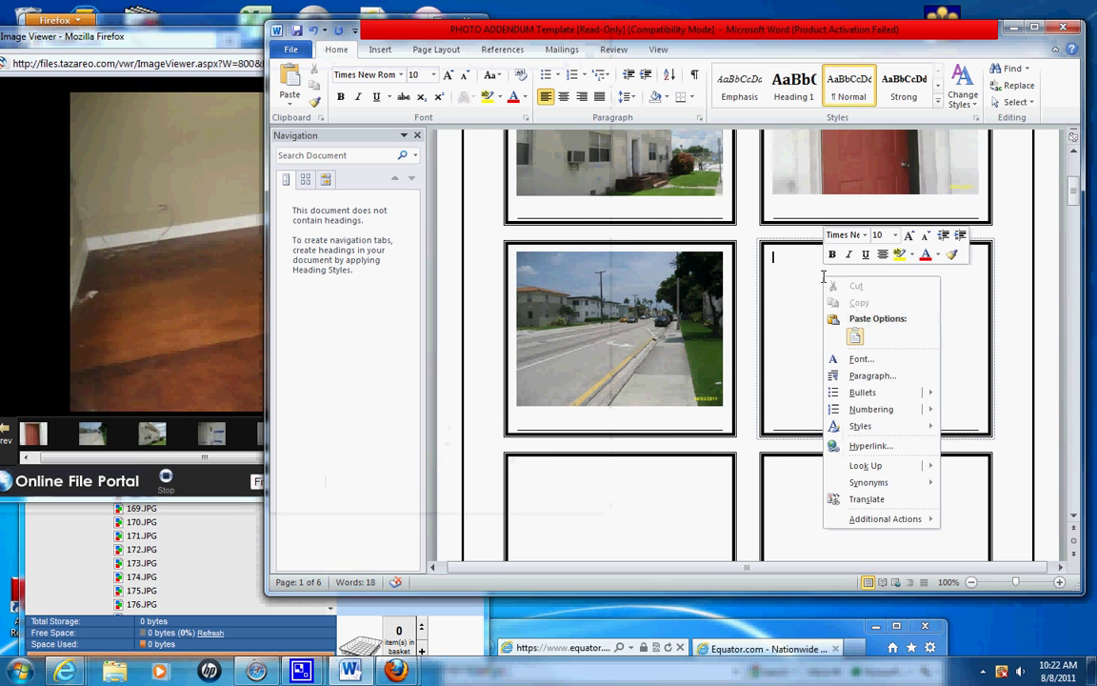
pyautogui.click(855, 338)
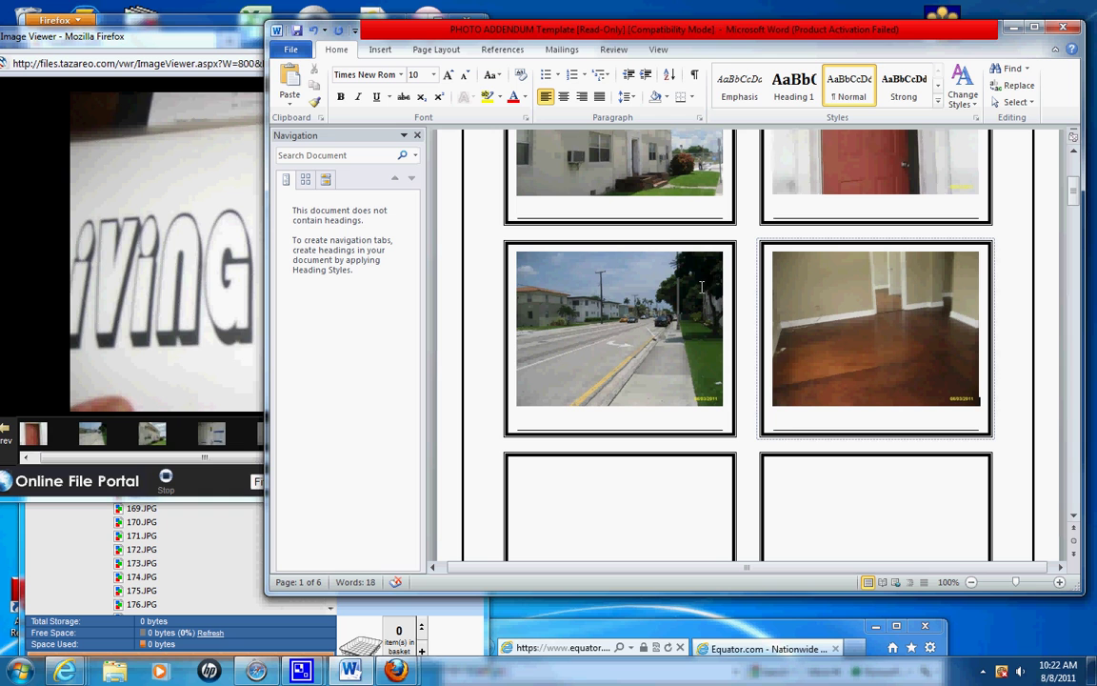
pyautogui.click(645, 213)
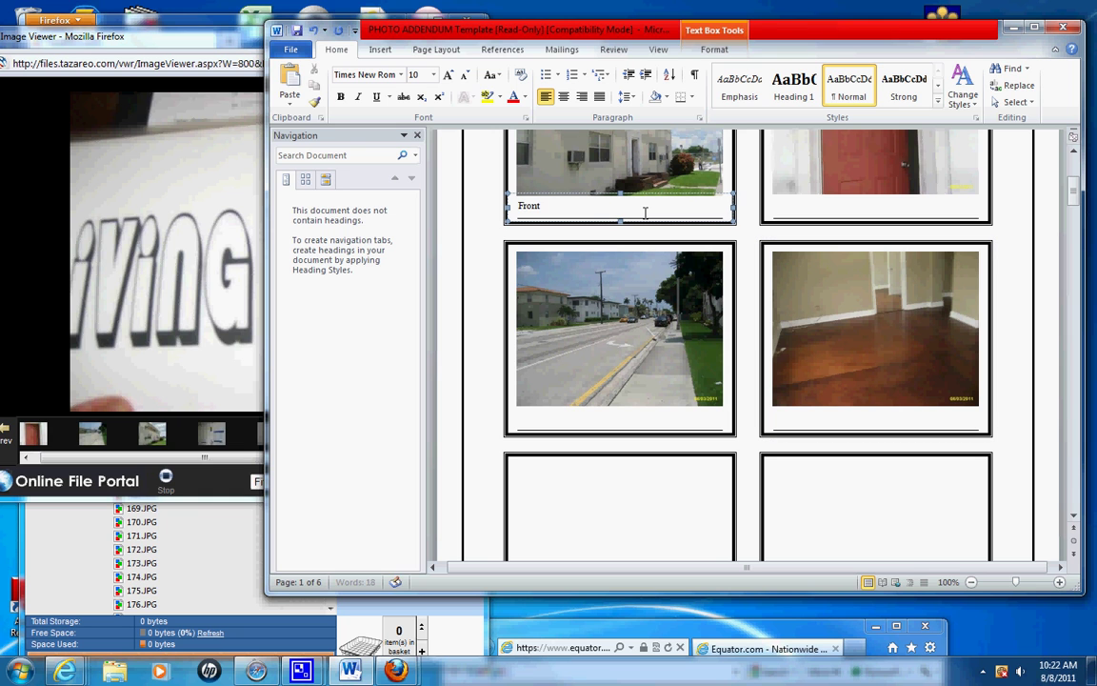
# Caption the door, street and floor photos Entrance, Street Scene and Entry.
pyautogui.click(831, 206)
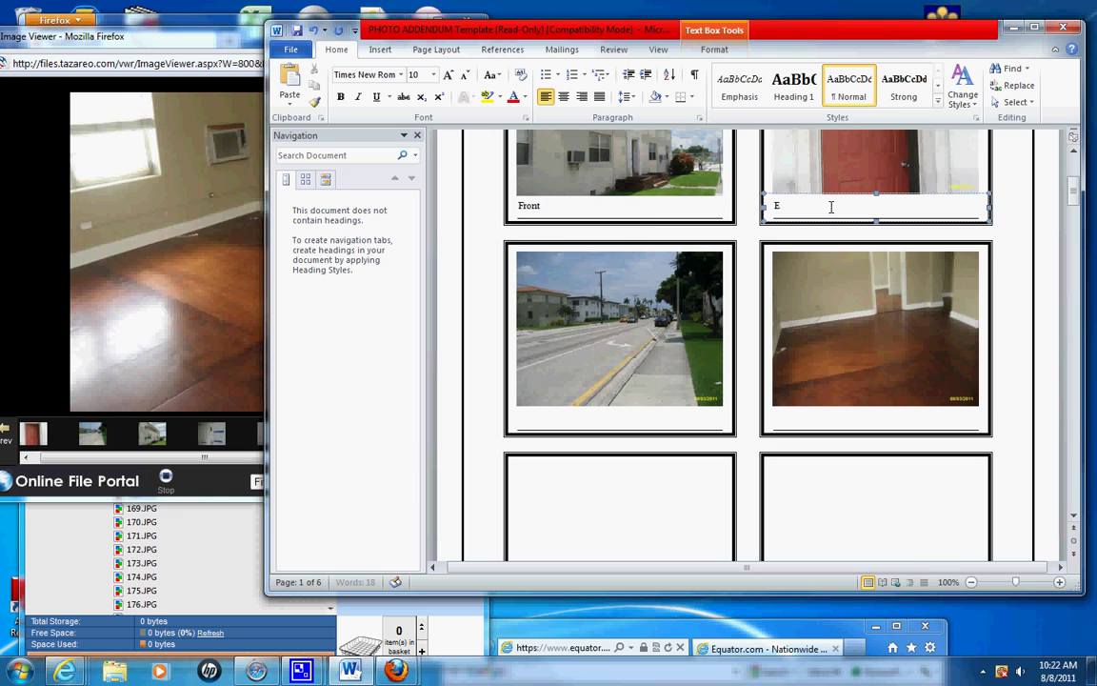
pyautogui.click(659, 419)
pyautogui.write('Street Scene')
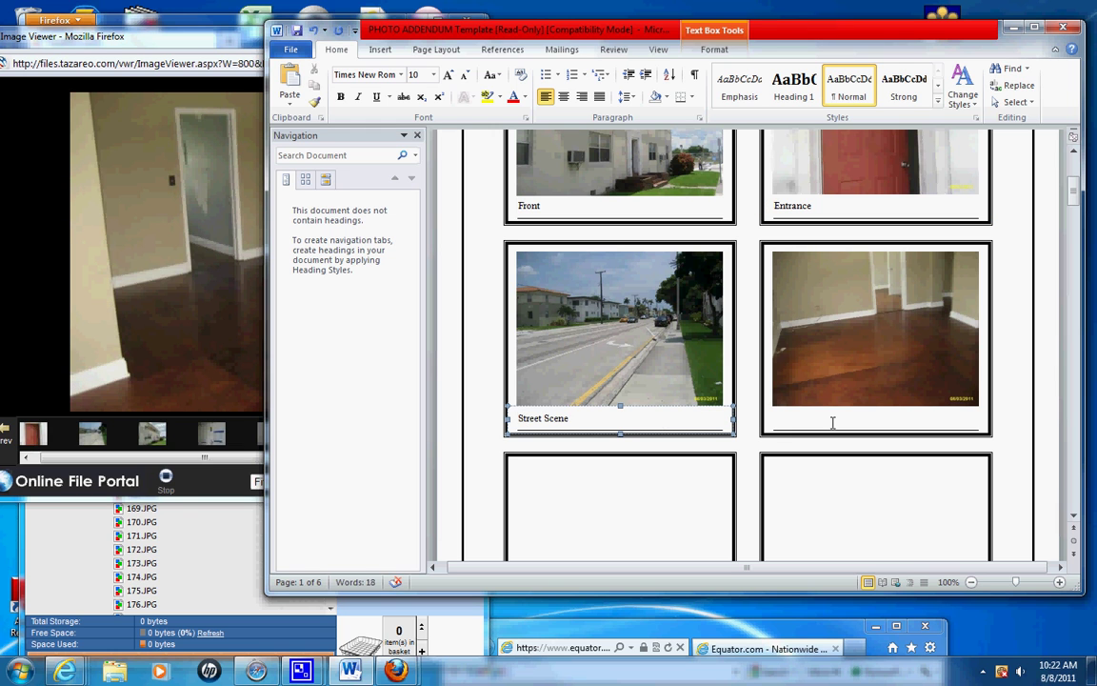
pyautogui.click(833, 423)
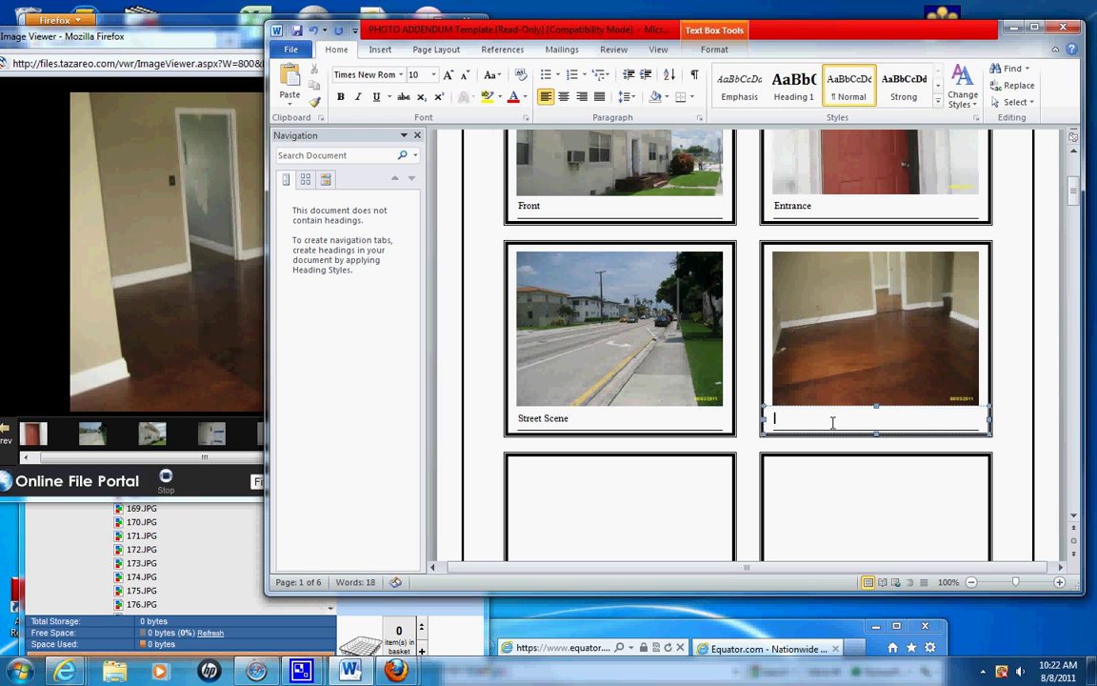
pyautogui.write('Entry')
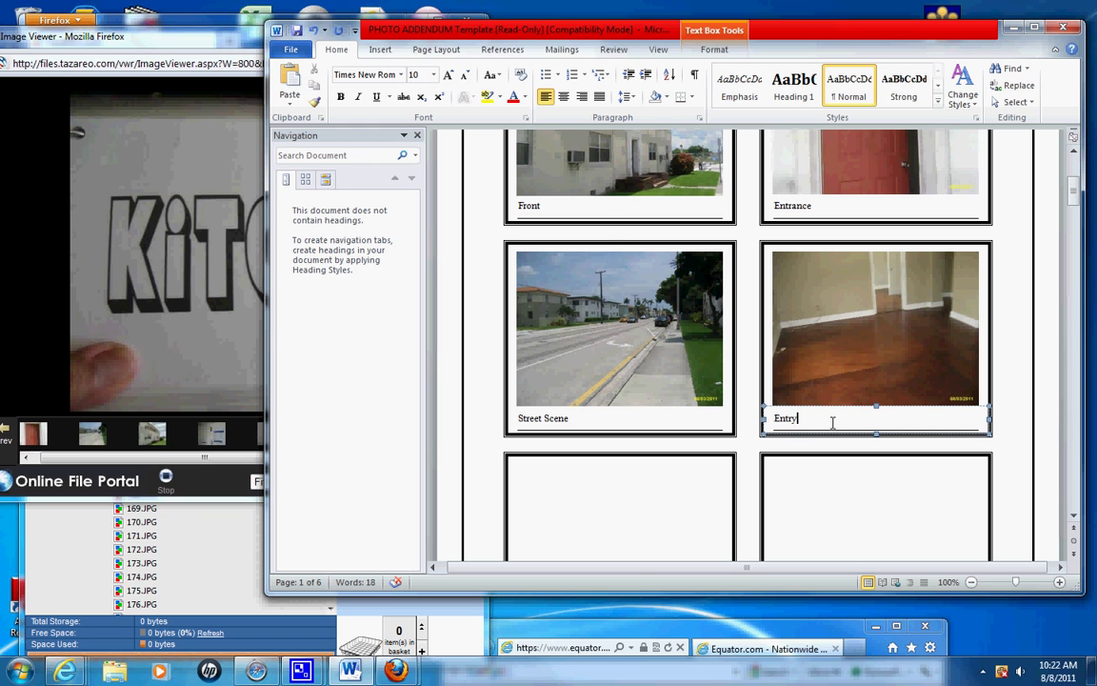
pyautogui.click(150, 457)
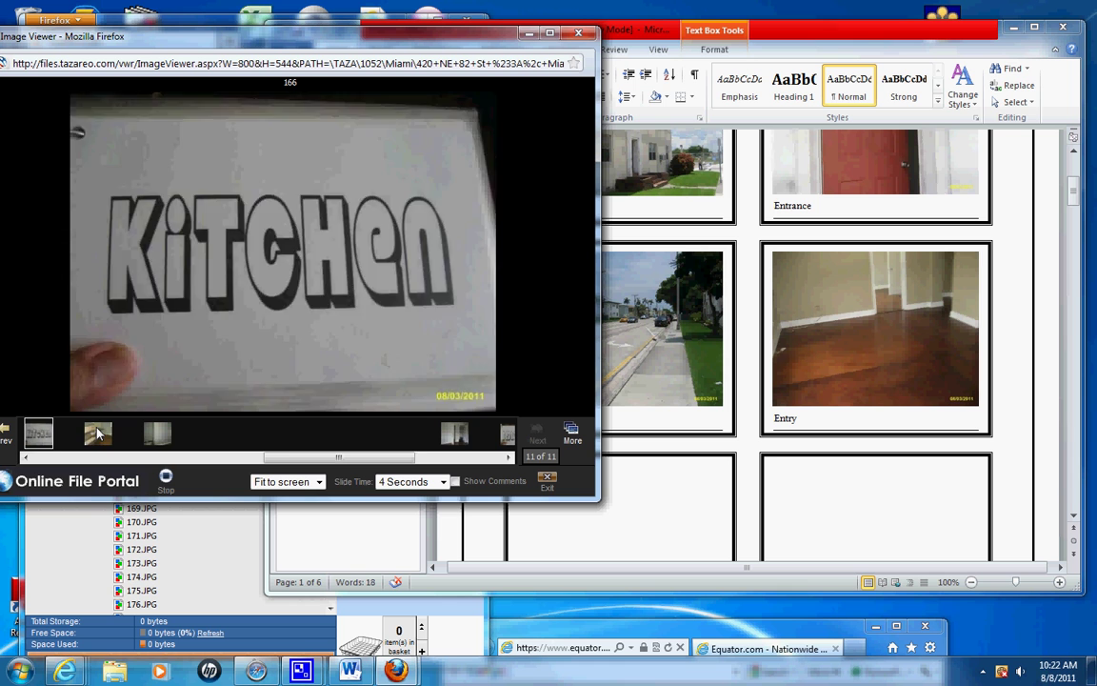
# Paste the living room photo into the bottom-left box, captioned 'Living Room'.
pyautogui.click(246, 461)
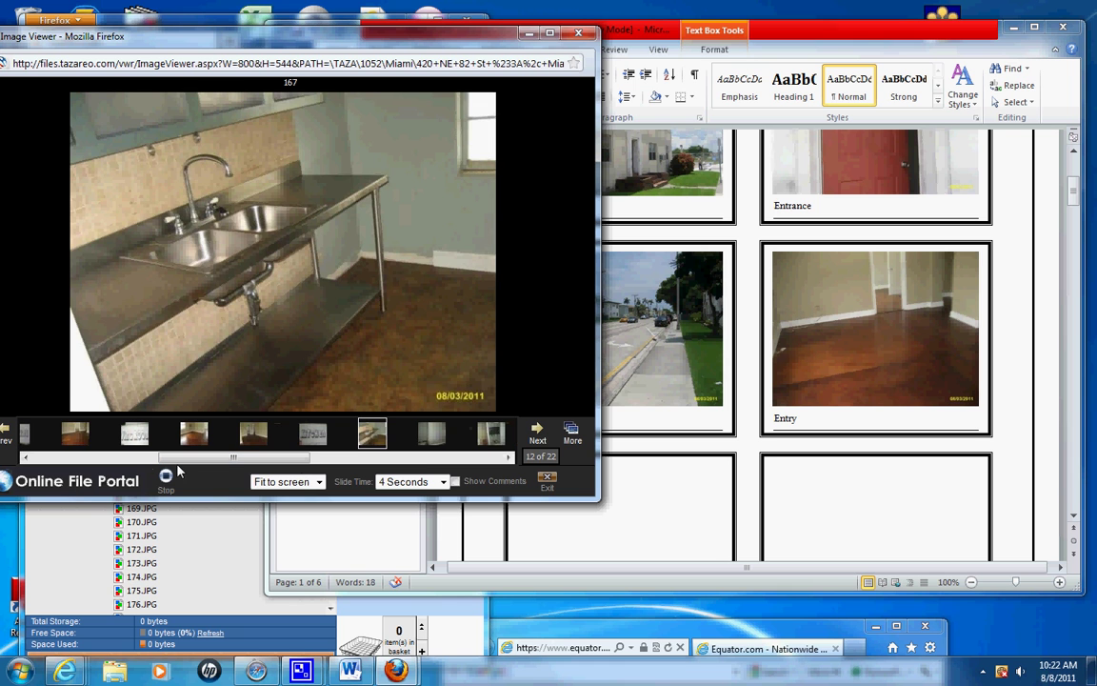
pyautogui.click(76, 433)
pyautogui.click(145, 434)
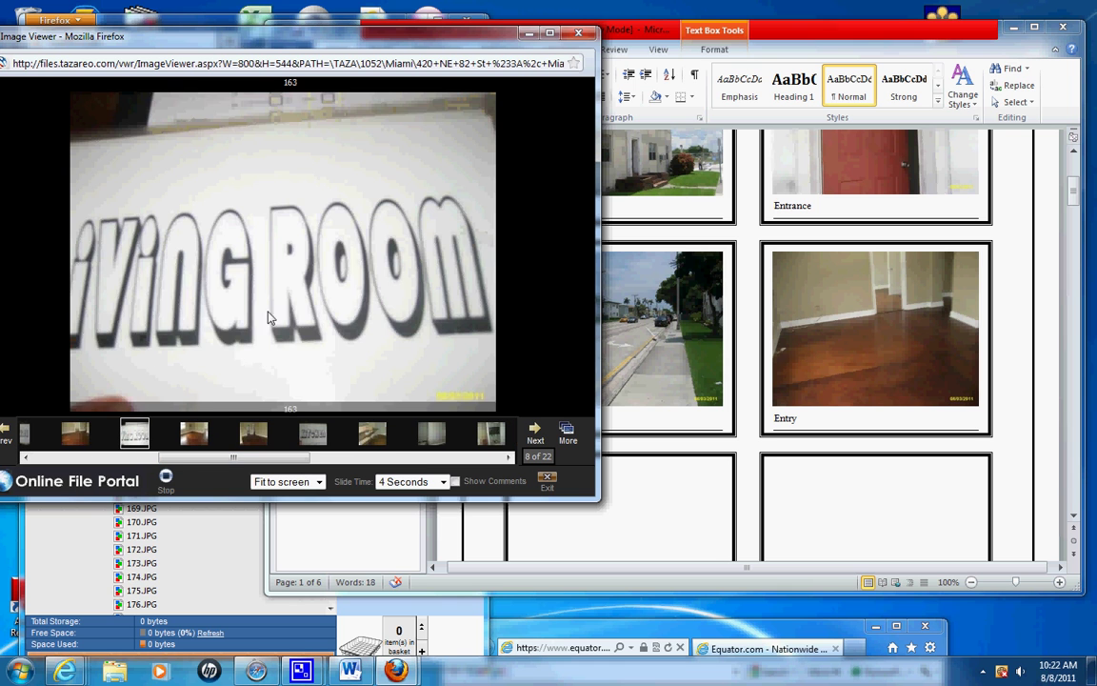
pyautogui.click(192, 437)
pyautogui.rightClick(252, 309)
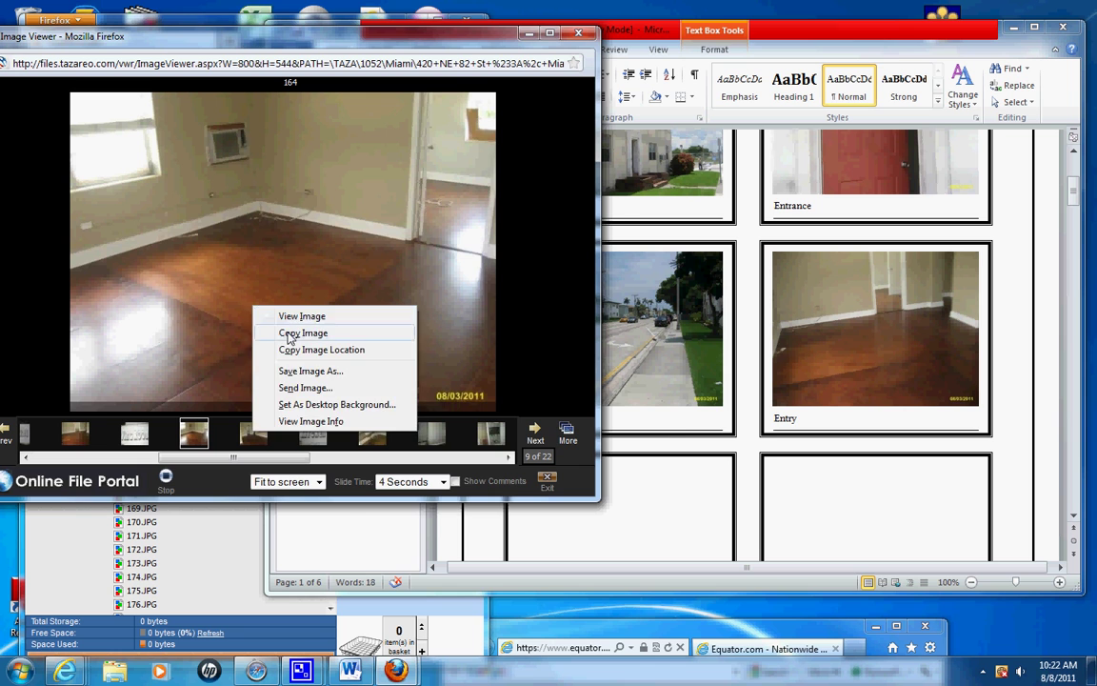
pyautogui.click(277, 329)
pyautogui.click(606, 483)
pyautogui.rightClick(605, 482)
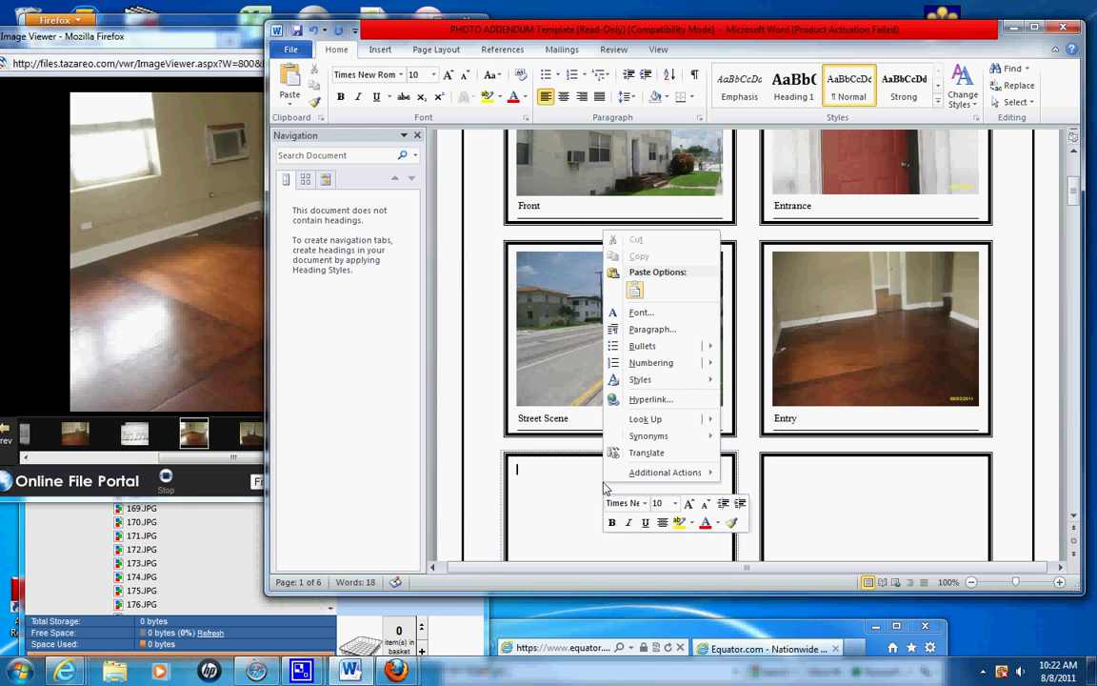
pyautogui.click(640, 295)
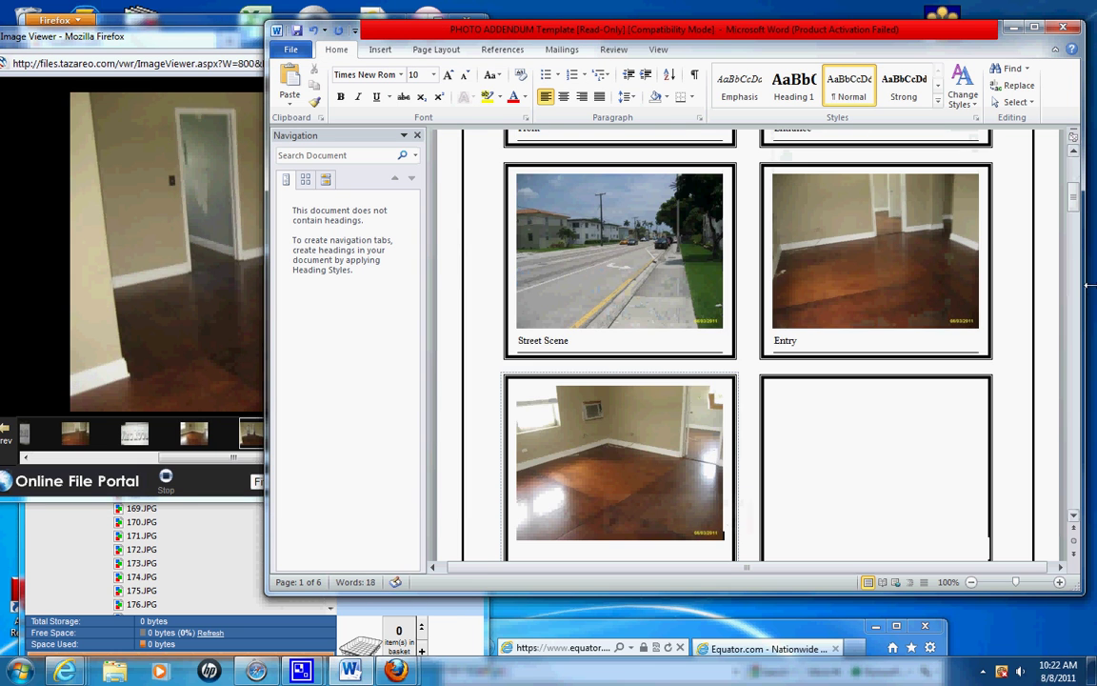
pyautogui.scroll(-3, 1021, 242)
pyautogui.click(633, 419)
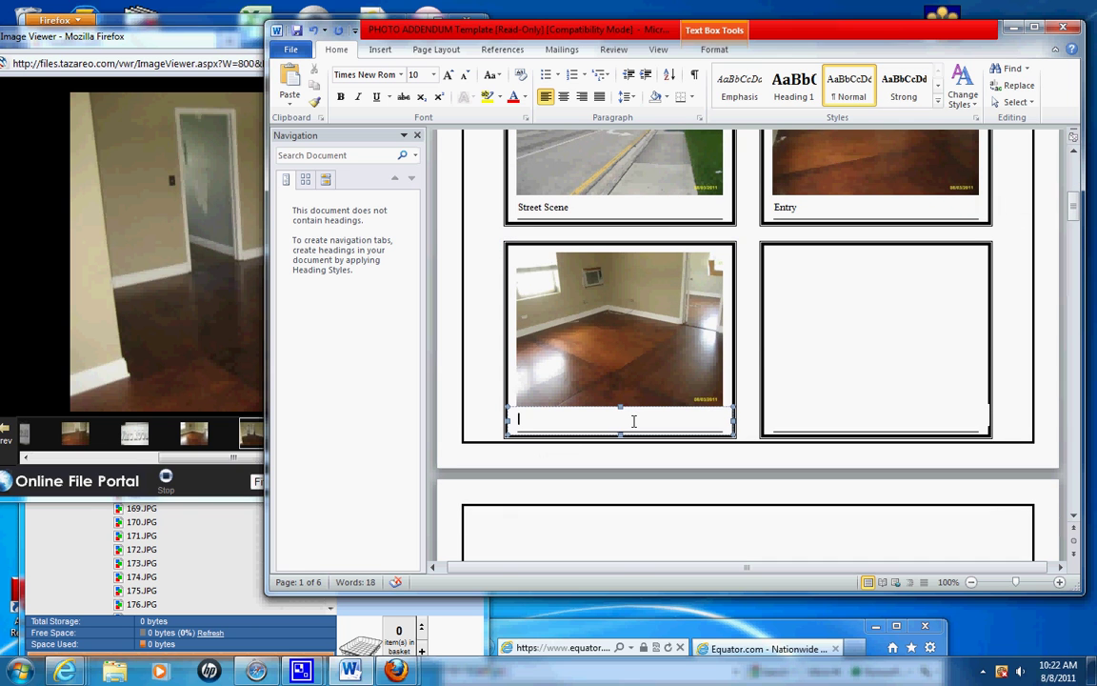
pyautogui.write('Living Room')
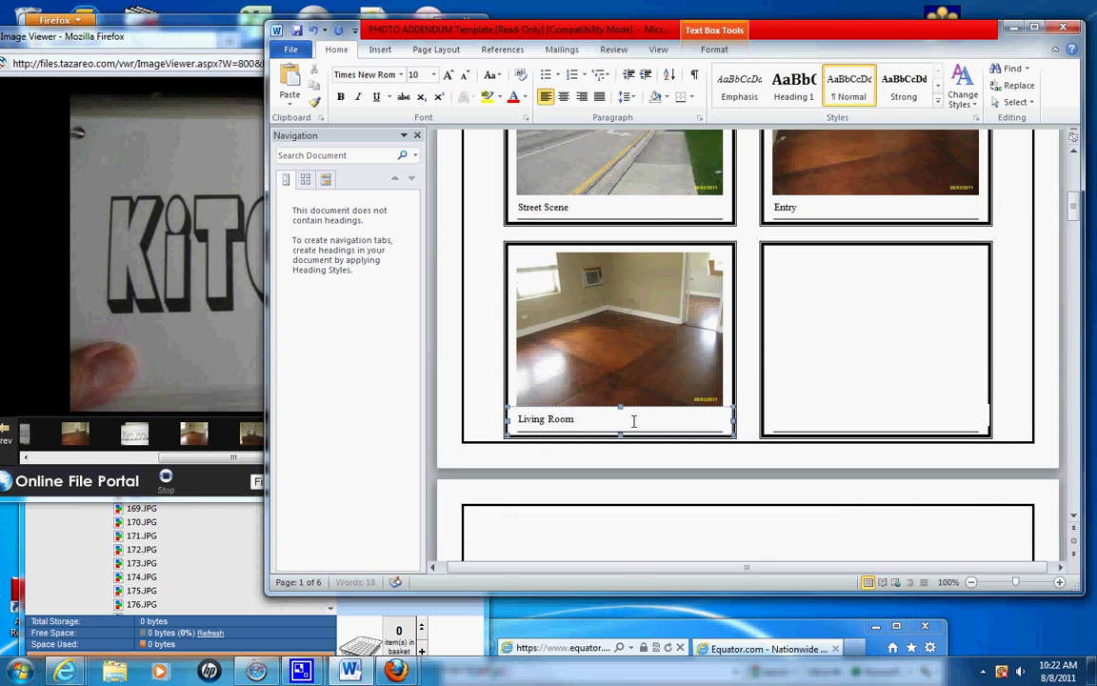
# Paste the second living room photo into the bottom-right box and start its caption.
pyautogui.click(813, 320)
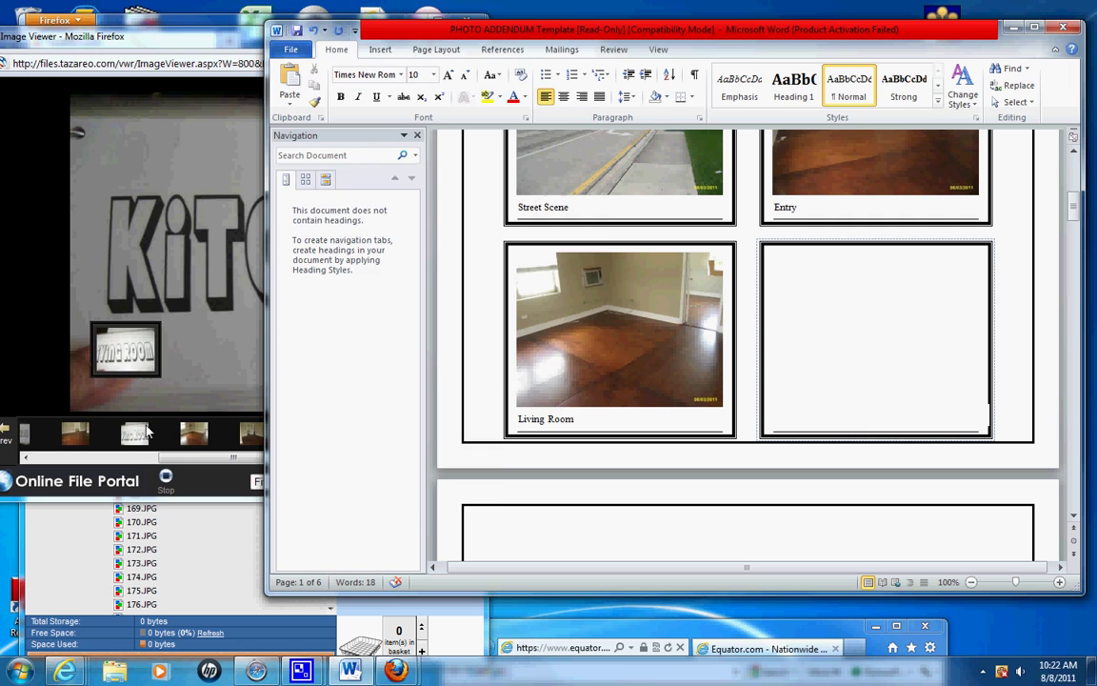
pyautogui.click(193, 435)
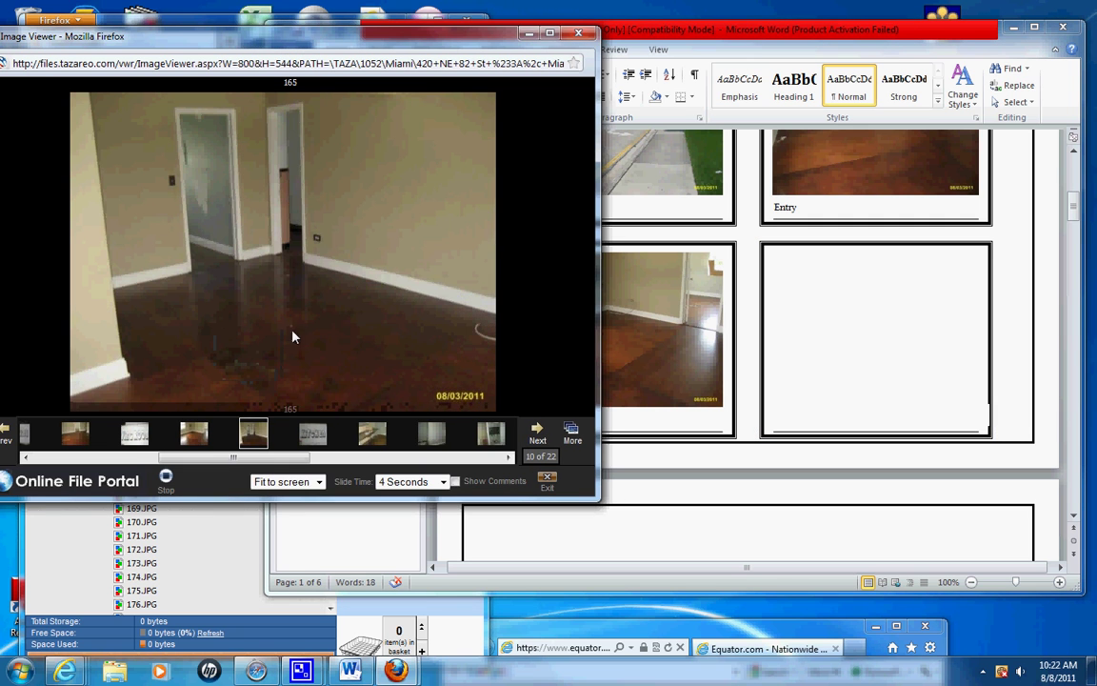
pyautogui.rightClick(301, 283)
pyautogui.click(349, 315)
pyautogui.click(820, 292)
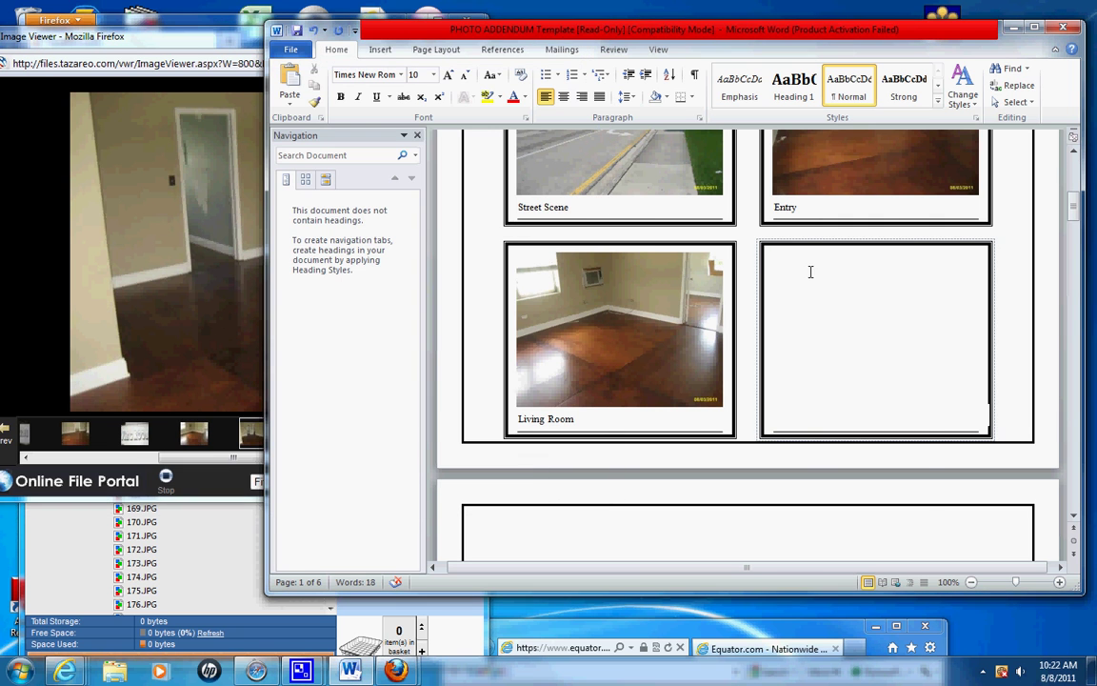
pyautogui.rightClick(811, 270)
pyautogui.click(844, 332)
pyautogui.click(808, 422)
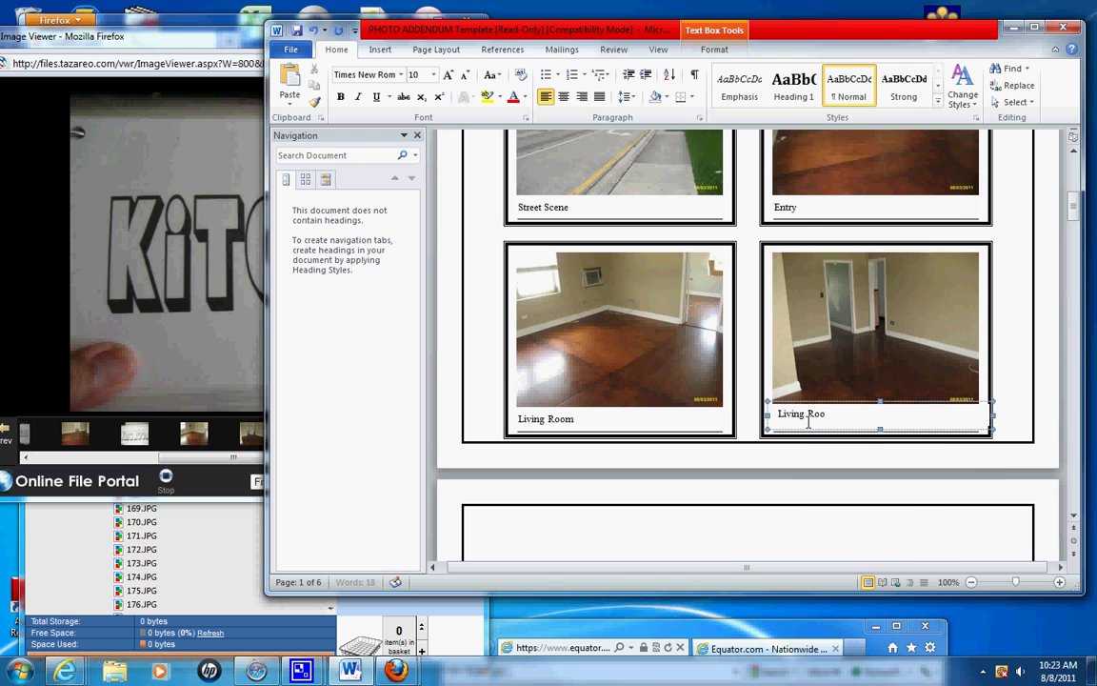
# Finish the caption 'Living Room 2nd Photo' and pick page 2's first empty box.
pyautogui.write('Living Room 2nd Photo')
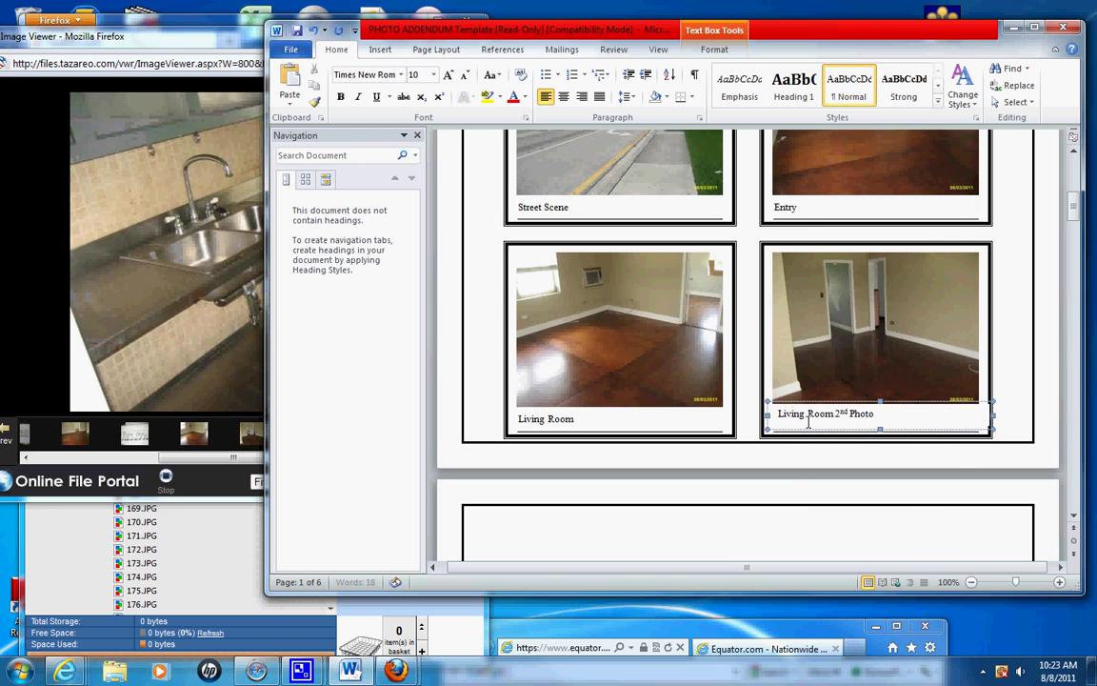
pyautogui.scroll(-6, 808, 422)
pyautogui.click(566, 404)
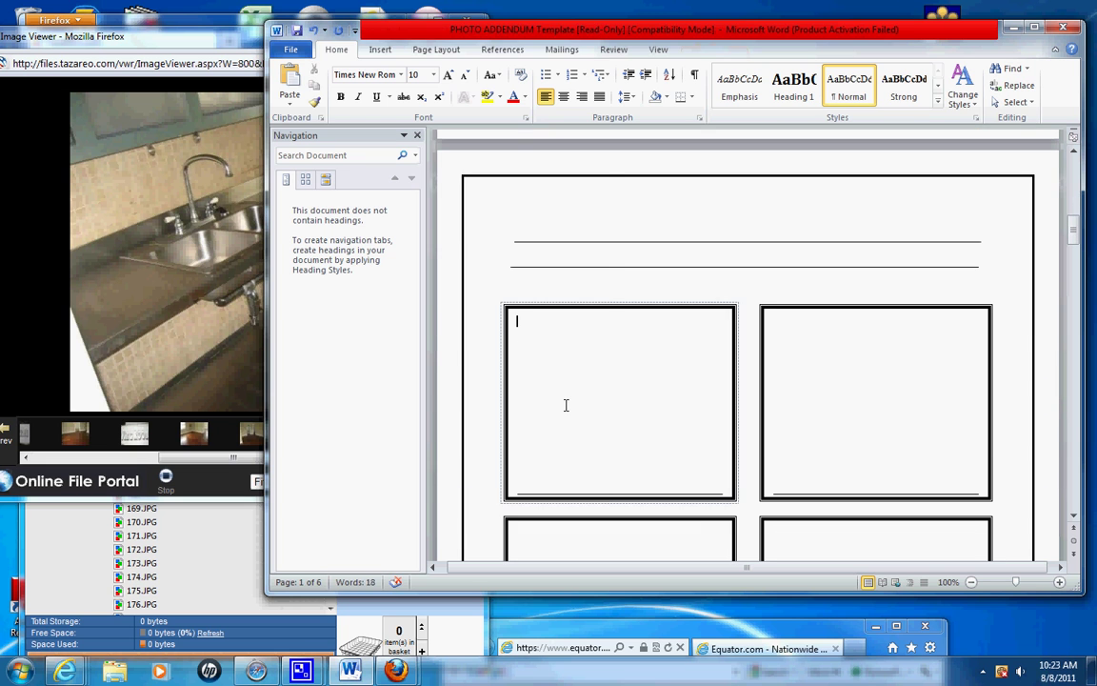
# Paste the kitchen sink photo into the top-left box, captioned 'Kitchen'.
pyautogui.click(134, 436)
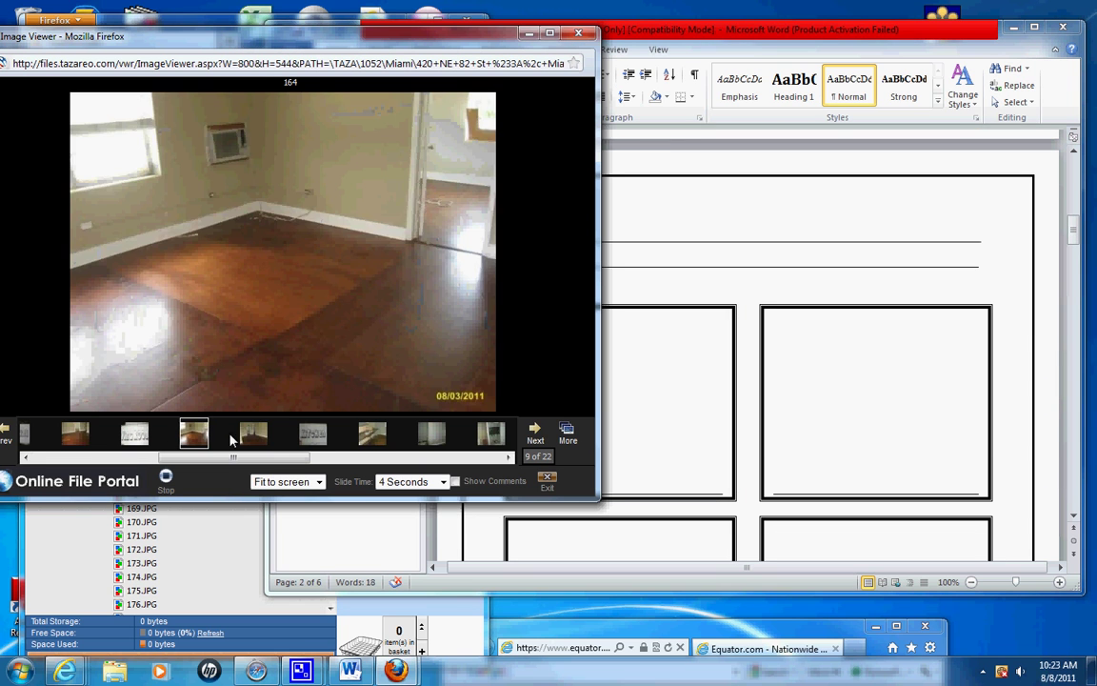
pyautogui.click(313, 435)
pyautogui.click(373, 435)
pyautogui.rightClick(262, 260)
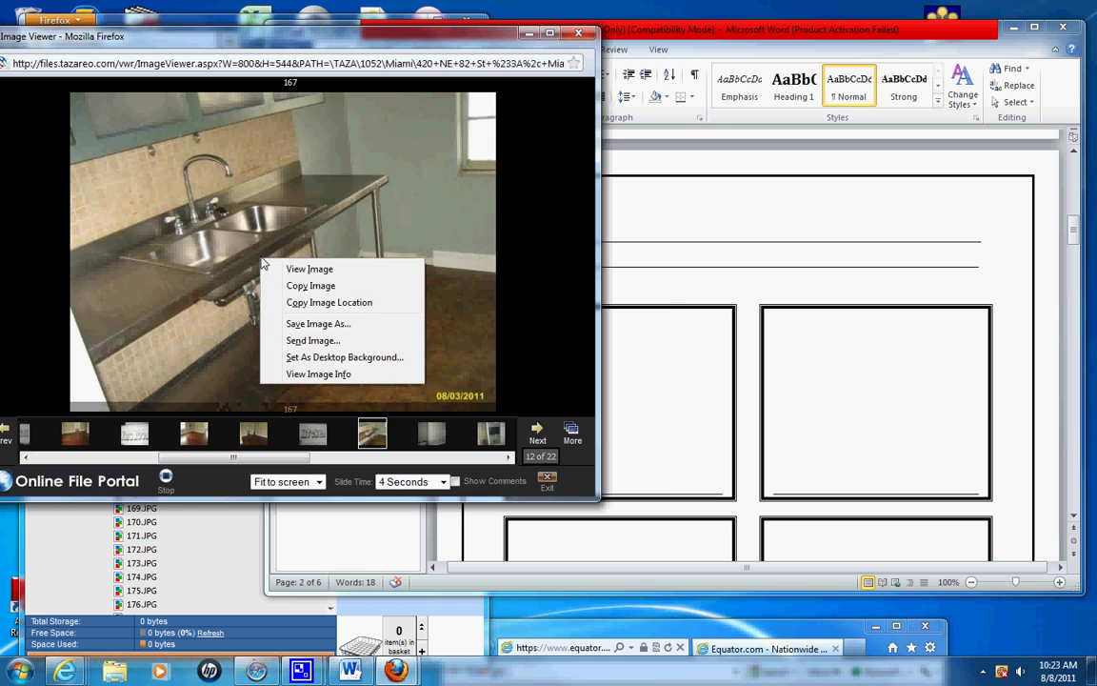
pyautogui.click(315, 286)
pyautogui.click(651, 401)
pyautogui.rightClick(603, 339)
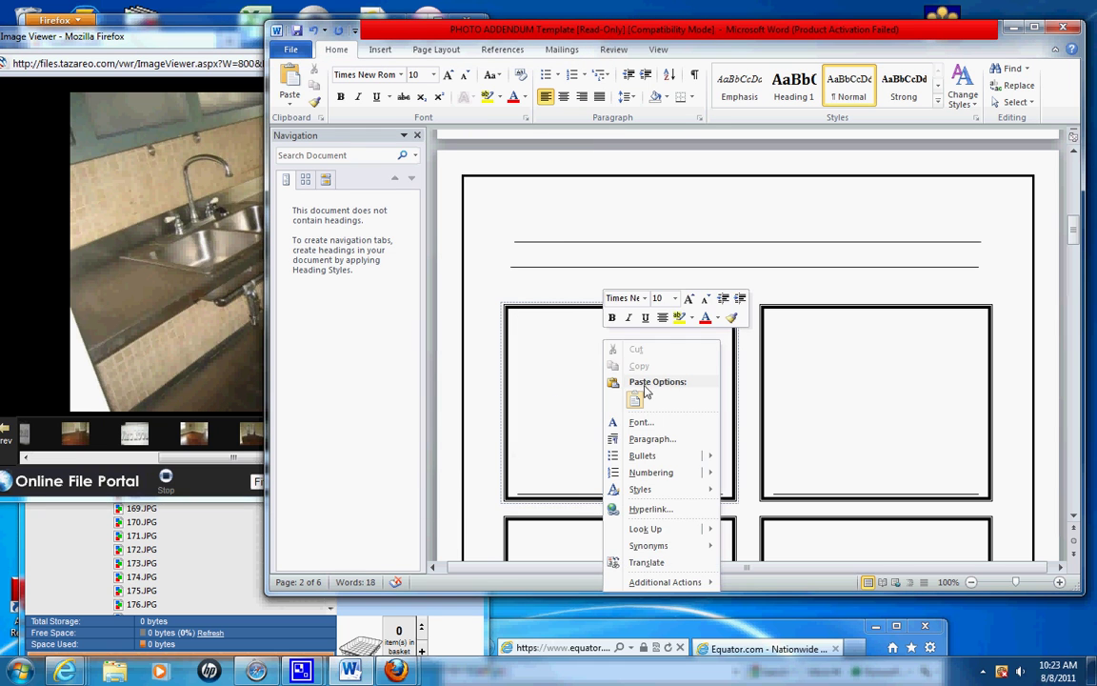
pyautogui.click(636, 401)
pyautogui.click(596, 485)
pyautogui.write('Kitchen')
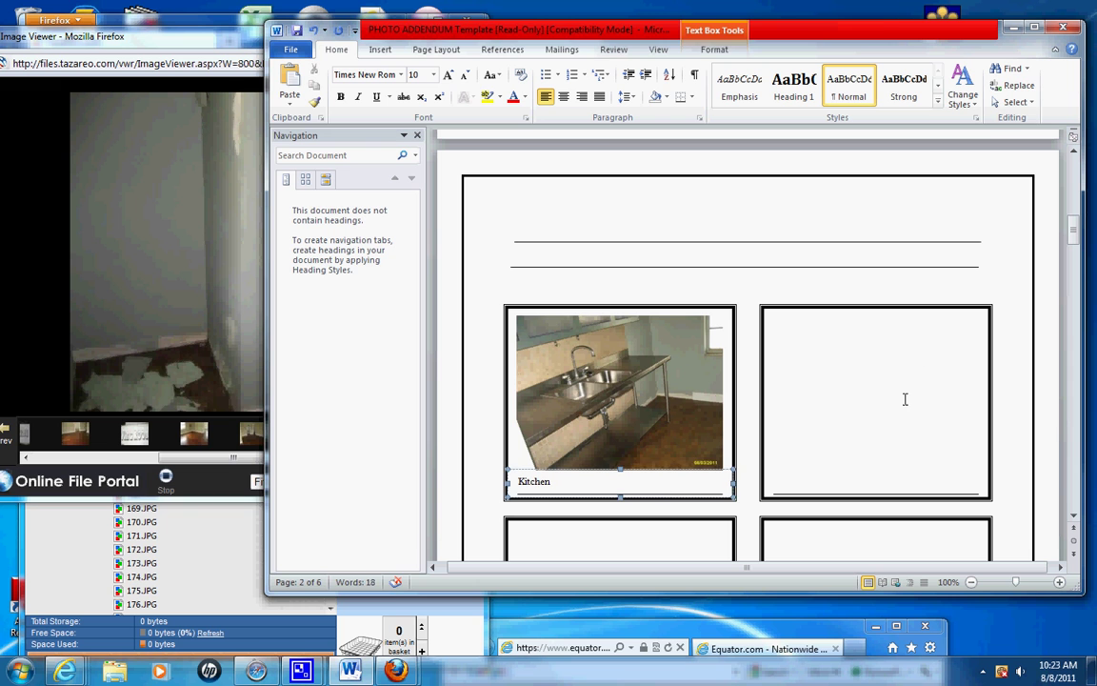
# Paste the peeling wall photo into the right box, captioned 'Peeling Paint'.
pyautogui.click(905, 399)
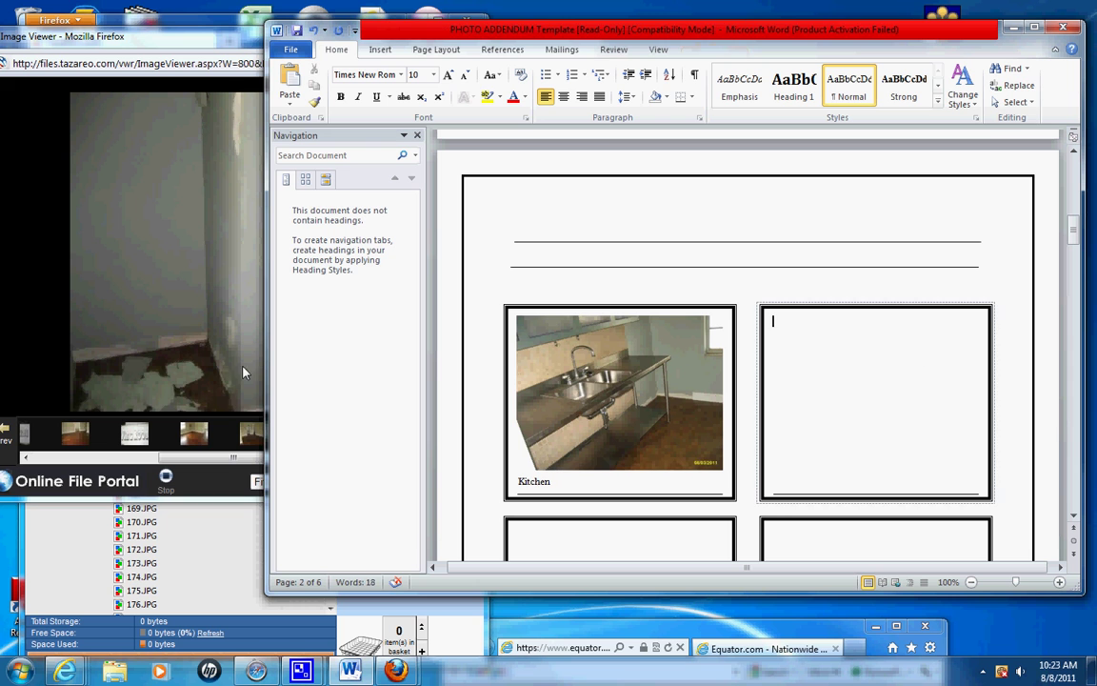
pyautogui.click(252, 434)
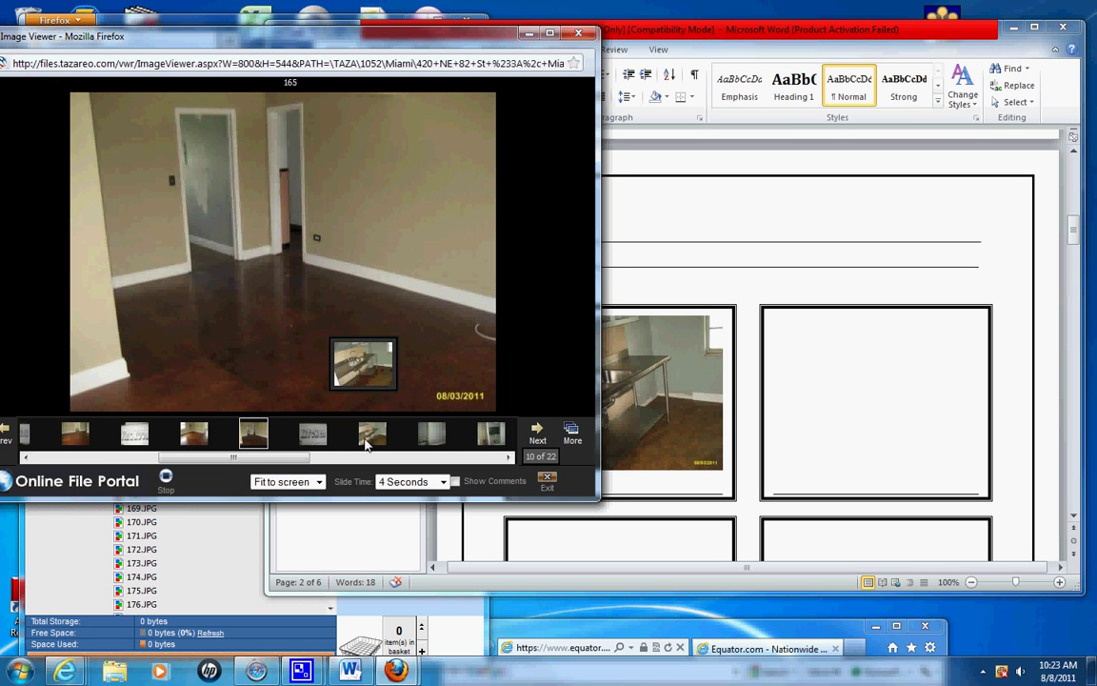
pyautogui.click(371, 435)
pyautogui.click(431, 434)
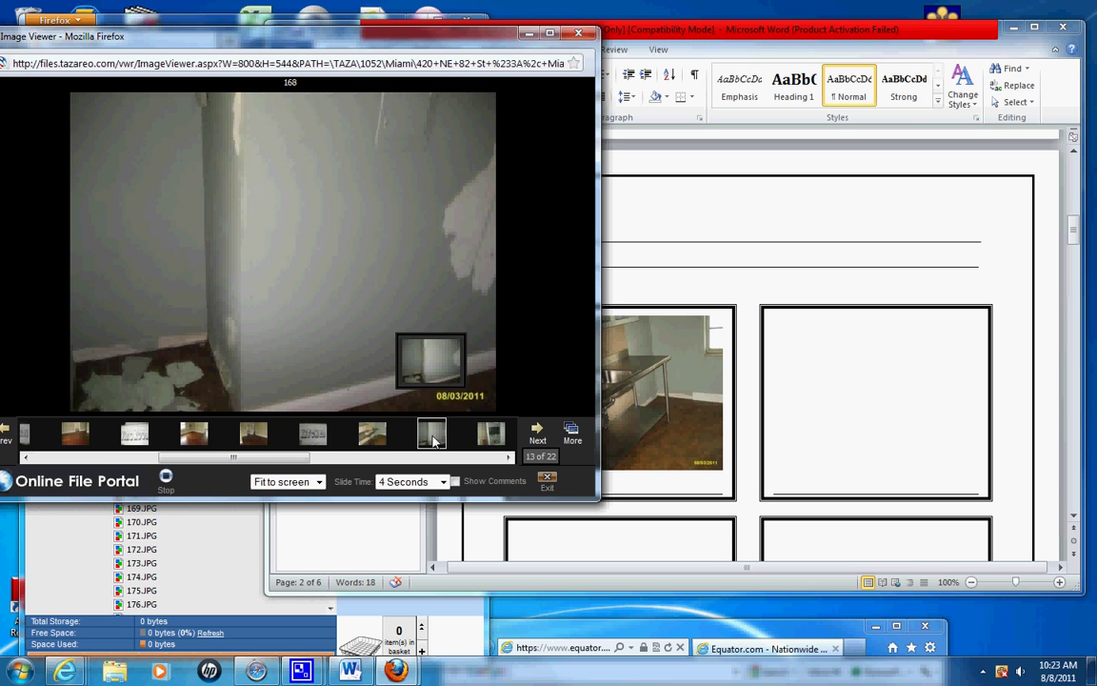
pyautogui.rightClick(272, 312)
pyautogui.click(335, 338)
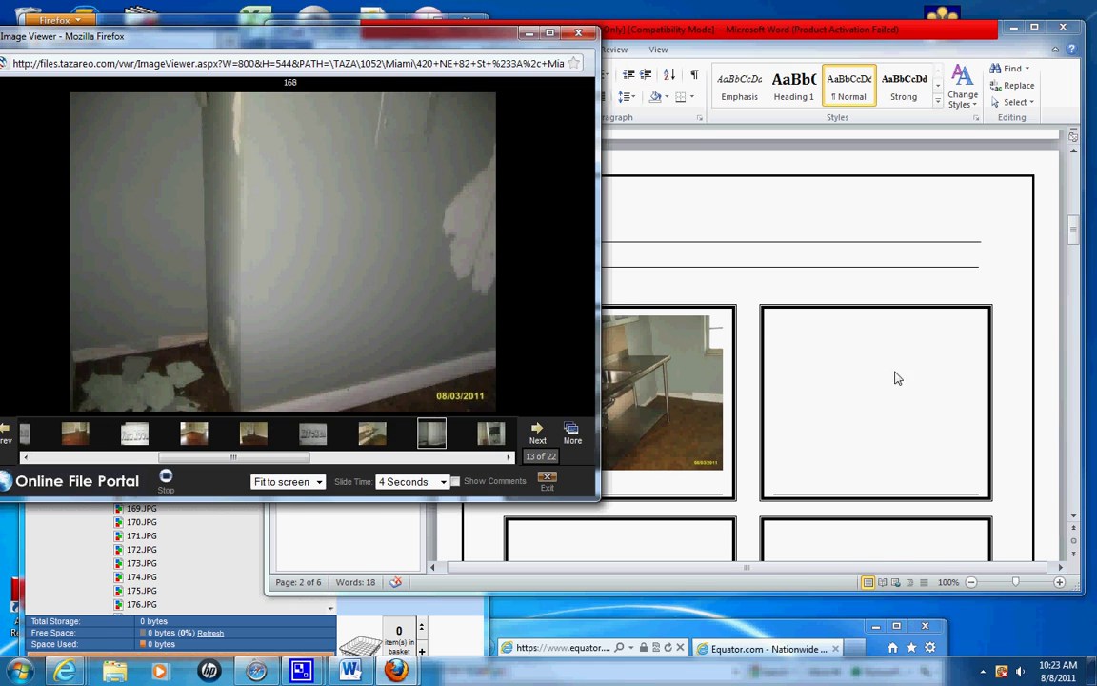
pyautogui.click(896, 377)
pyautogui.rightClick(827, 339)
pyautogui.click(860, 404)
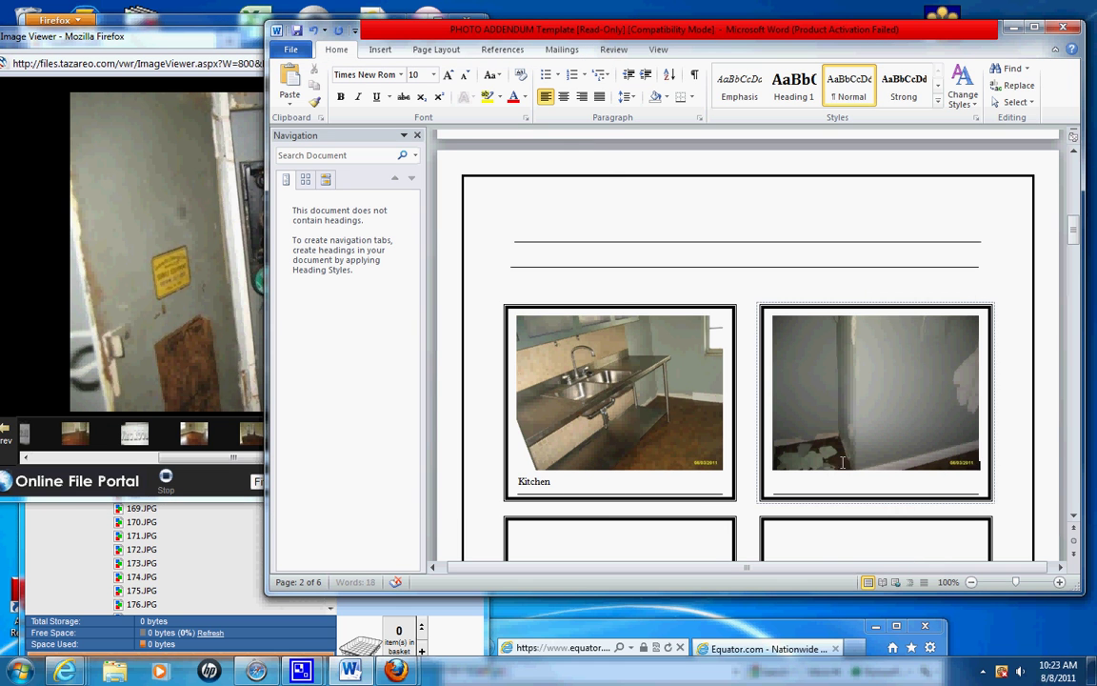
pyautogui.click(834, 488)
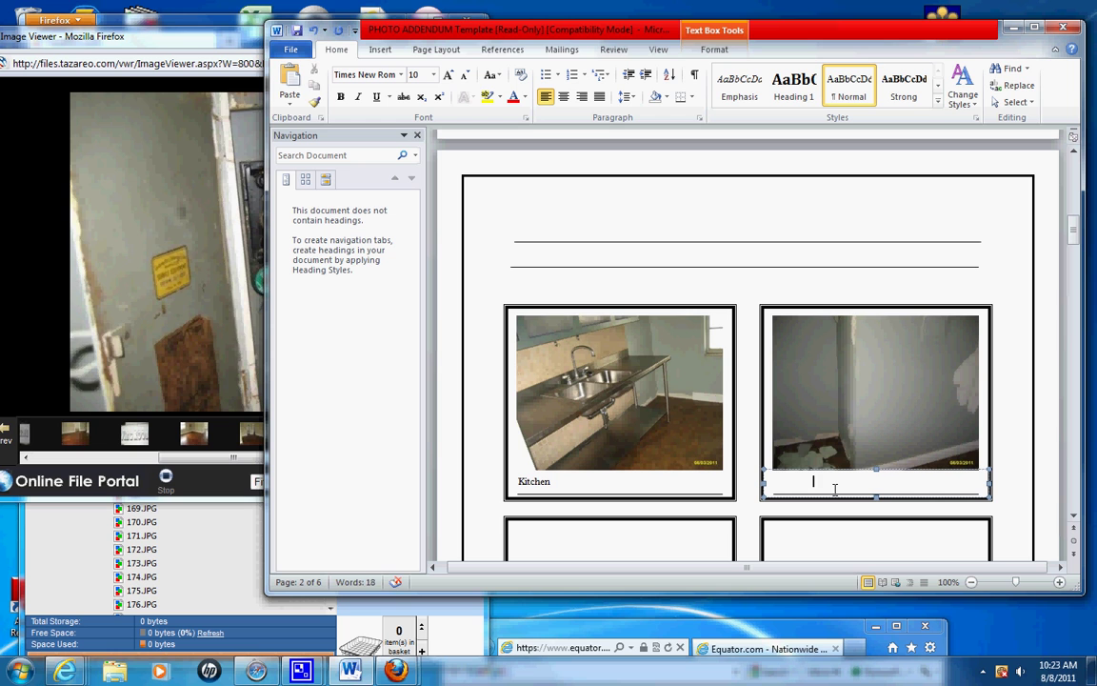
pyautogui.write('Peeling Paint')
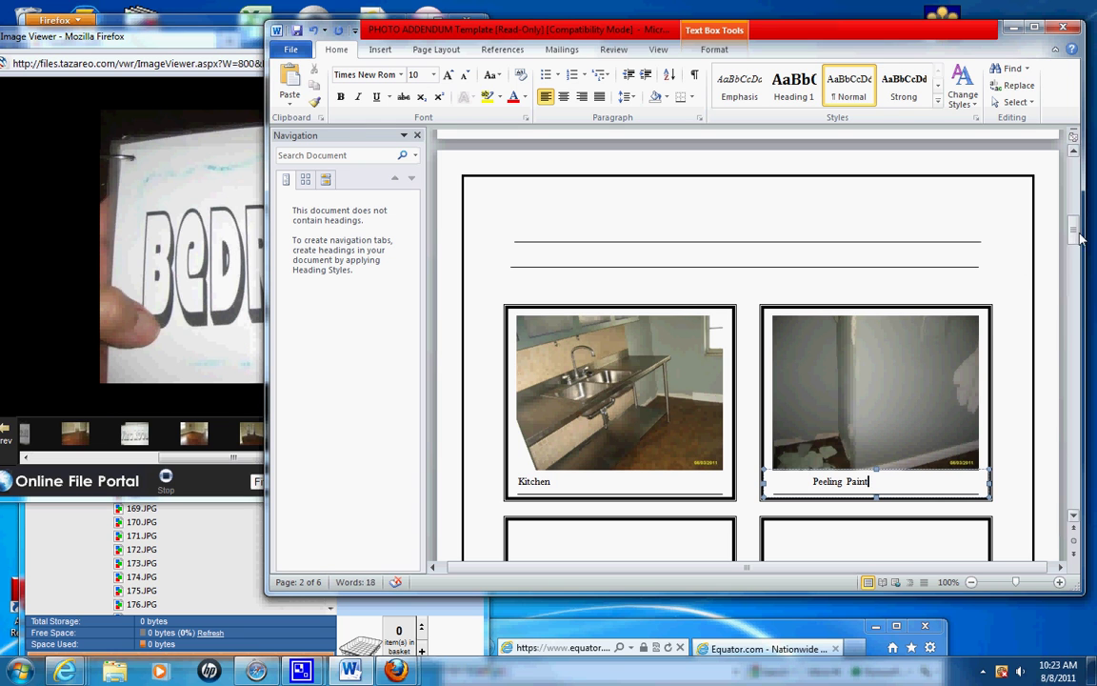
pyautogui.moveTo(1079, 238); pyautogui.dragTo(1007, 259)
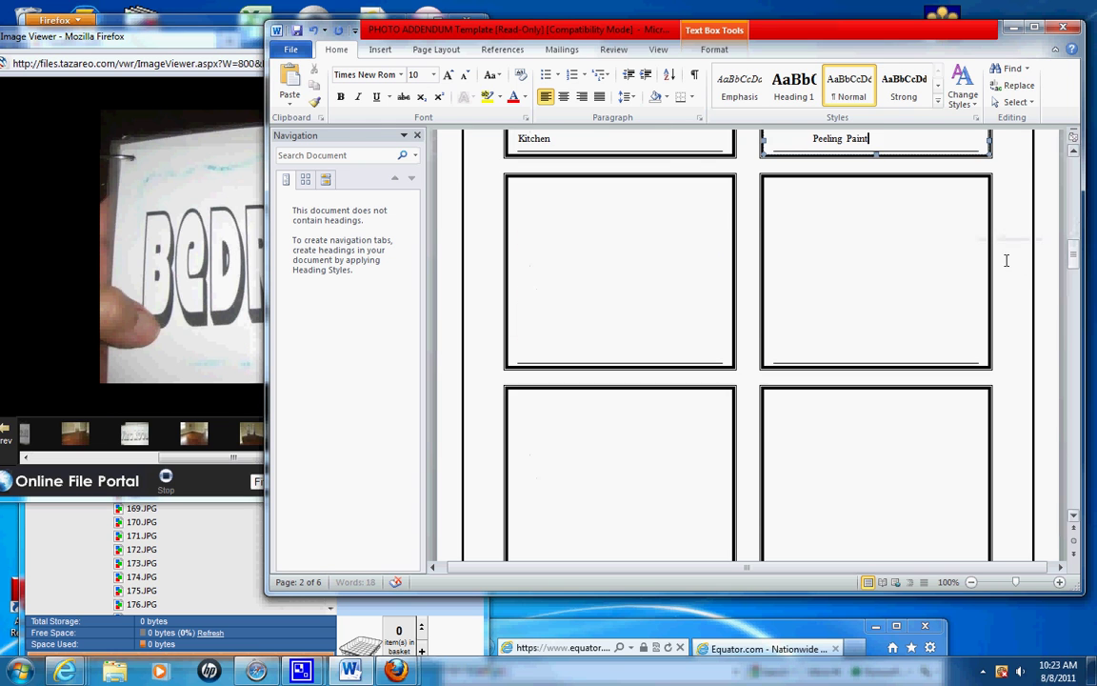
# Paste the fuse-box photo into the left box, captioned 'Breakers need to replace fuses'.
pyautogui.click(644, 255)
pyautogui.click(155, 385)
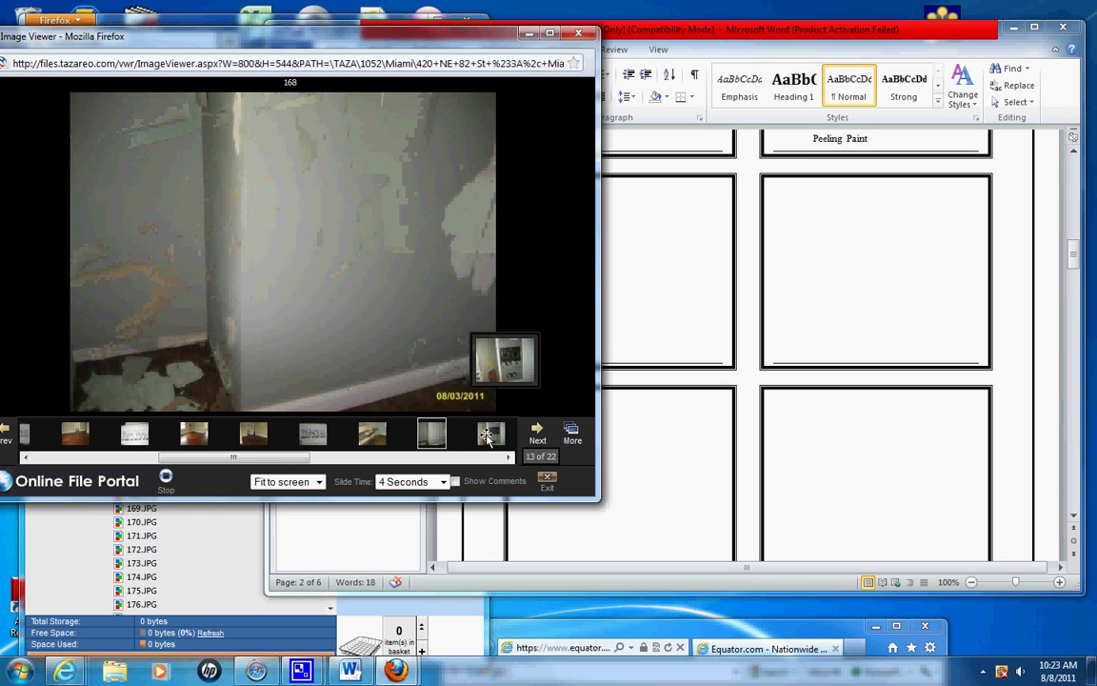
pyautogui.rightClick(318, 318)
pyautogui.click(364, 345)
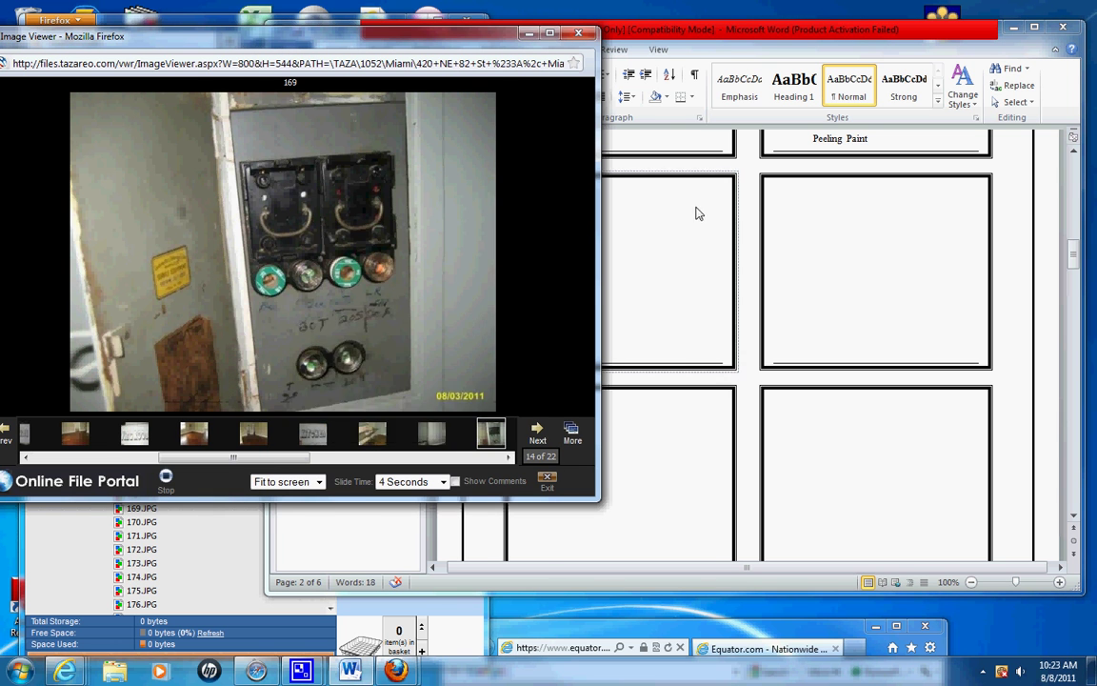
pyautogui.click(609, 196)
pyautogui.rightClick(600, 200)
pyautogui.click(628, 261)
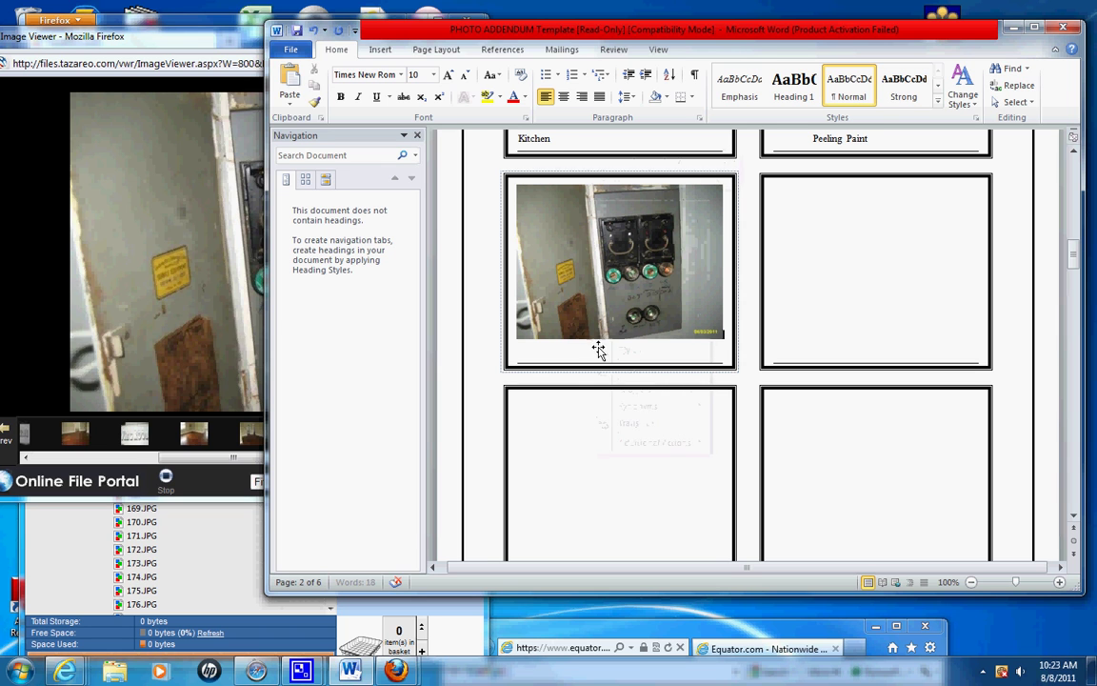
pyautogui.click(594, 352)
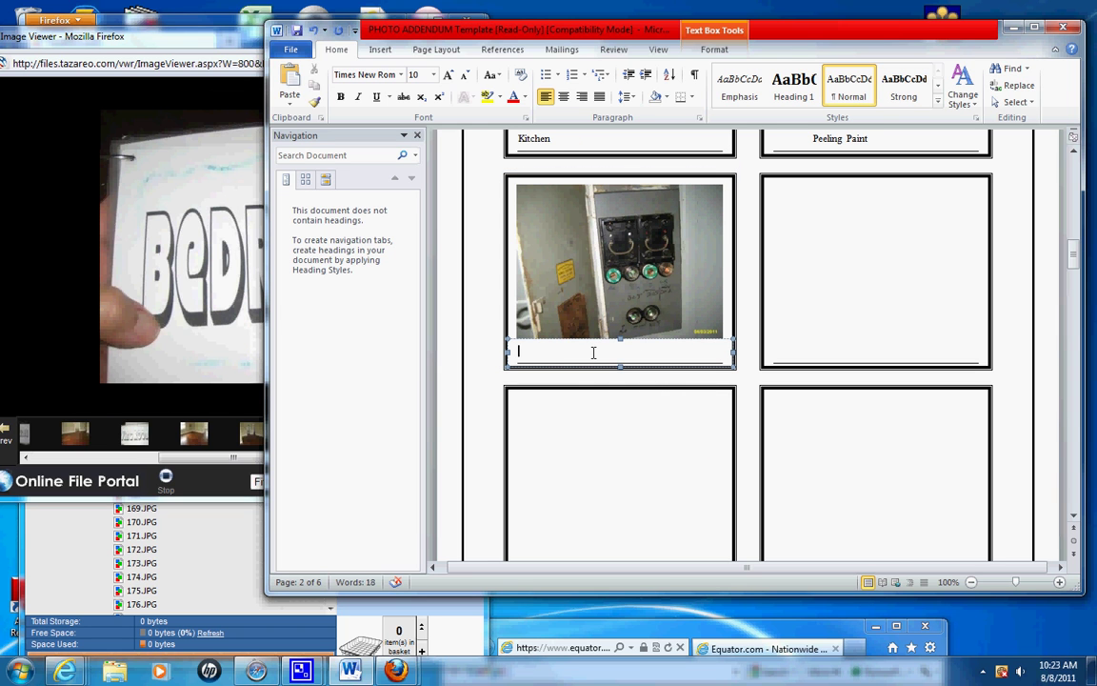
pyautogui.write('Breakers need')
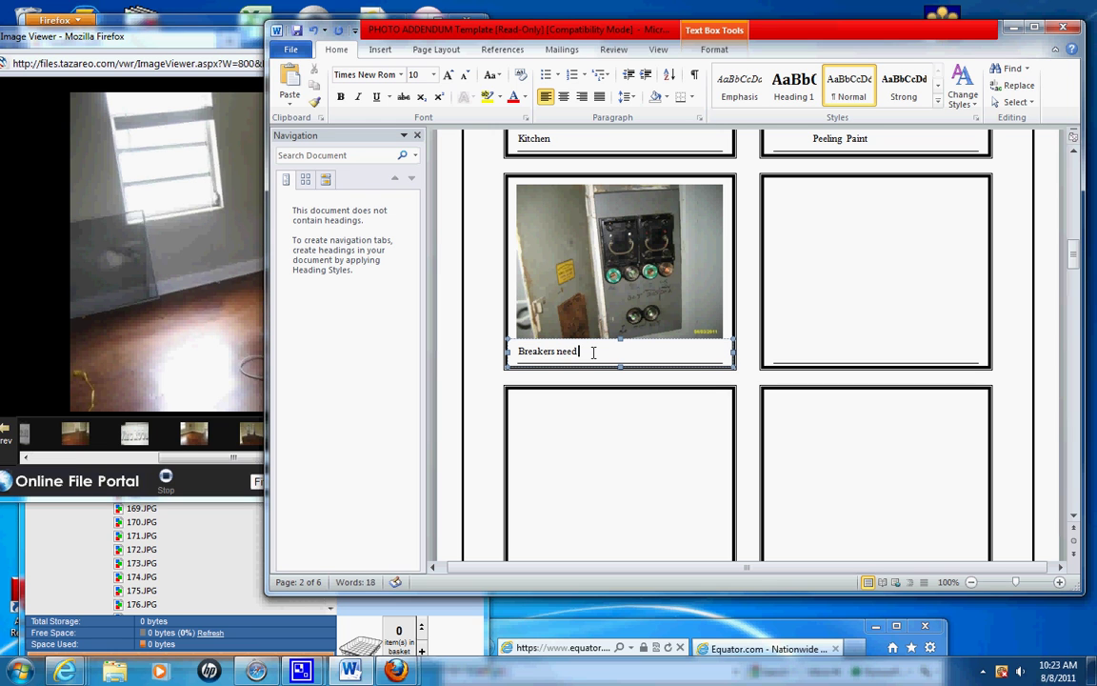
pyautogui.write(' to replace fuses')
# Paste the empty bedroom photo into the right box, captioned 'Bedroom 1'.
pyautogui.click(792, 200)
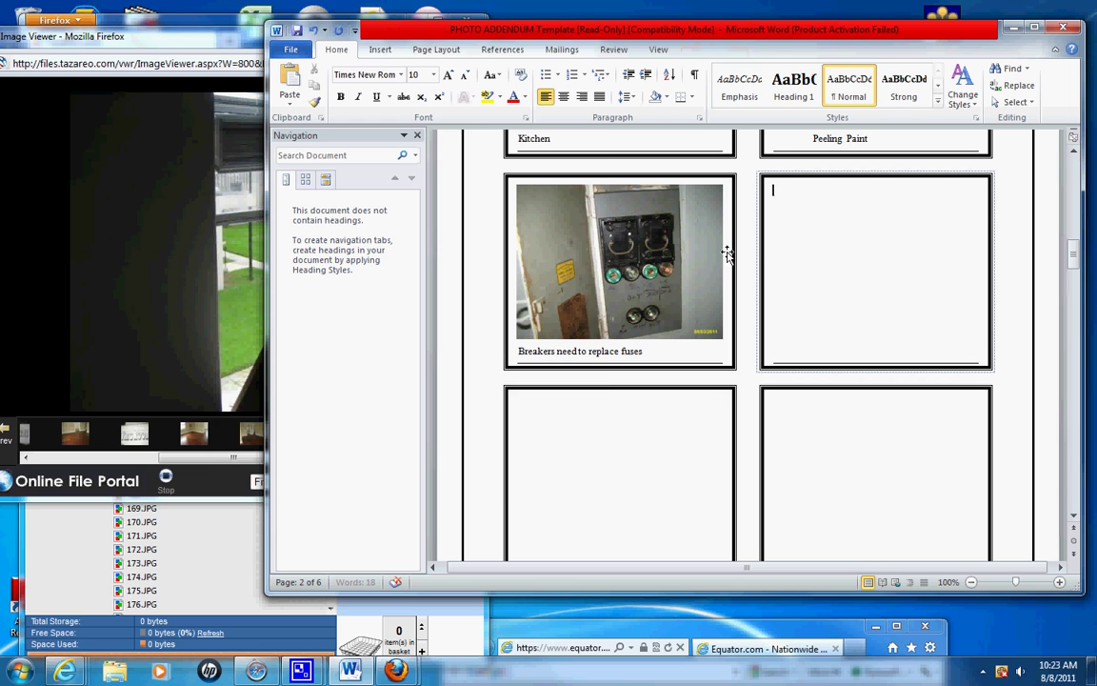
pyautogui.click(207, 460)
pyautogui.click(493, 436)
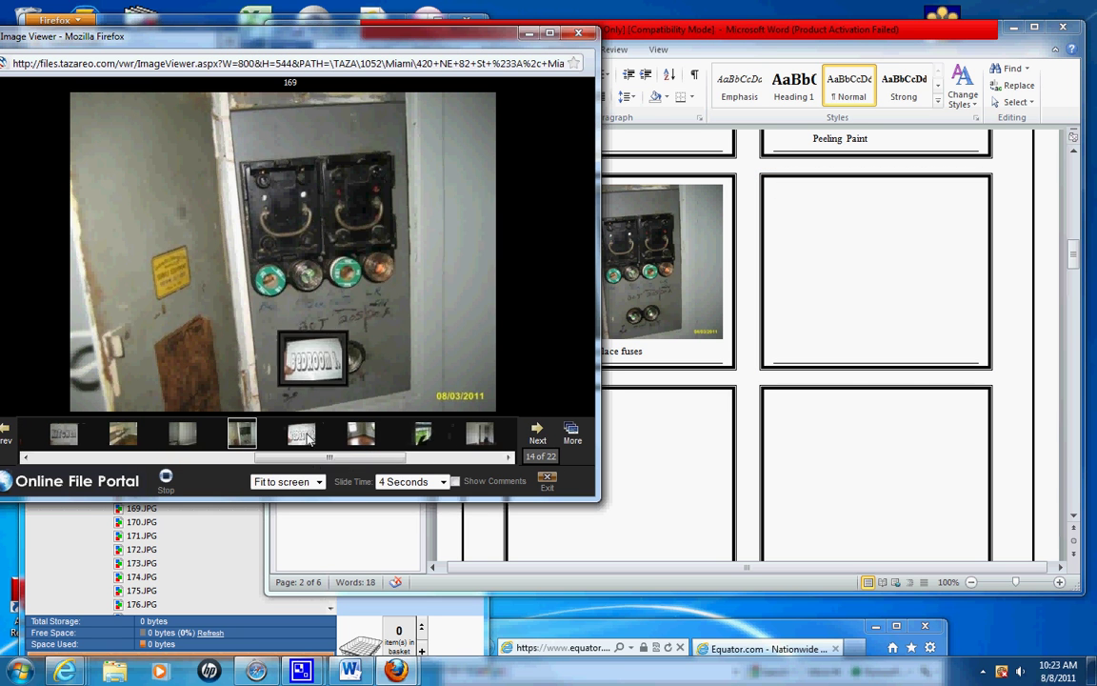
pyautogui.click(306, 437)
pyautogui.click(361, 434)
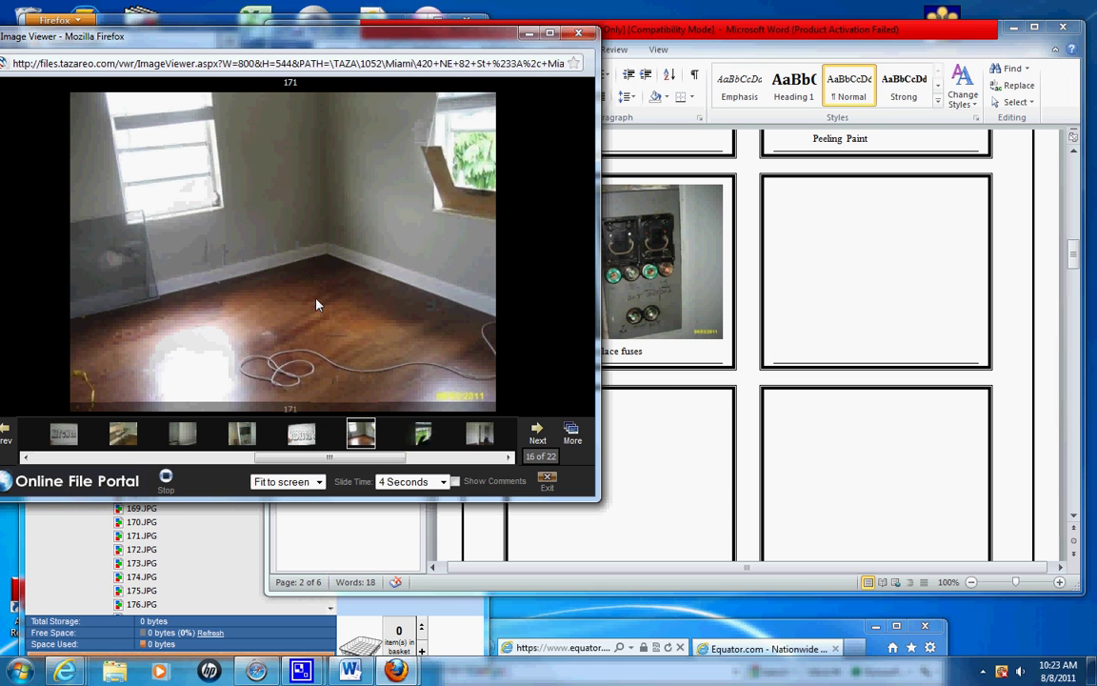
pyautogui.rightClick(318, 304)
pyautogui.click(343, 326)
pyautogui.click(835, 273)
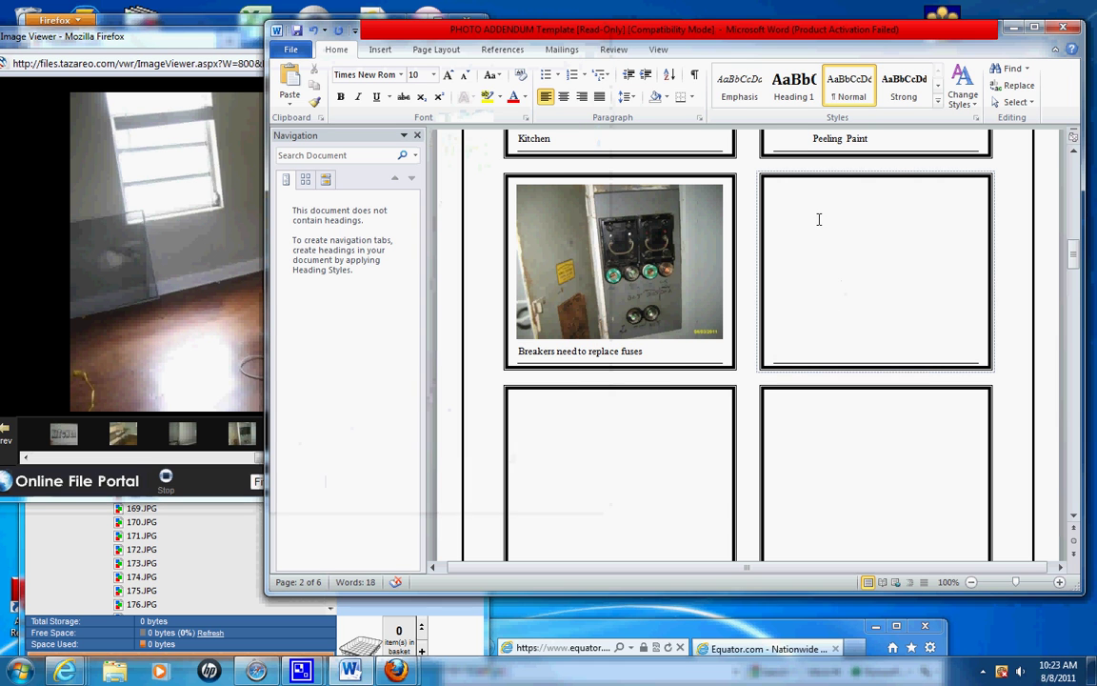
pyautogui.rightClick(818, 220)
pyautogui.click(851, 280)
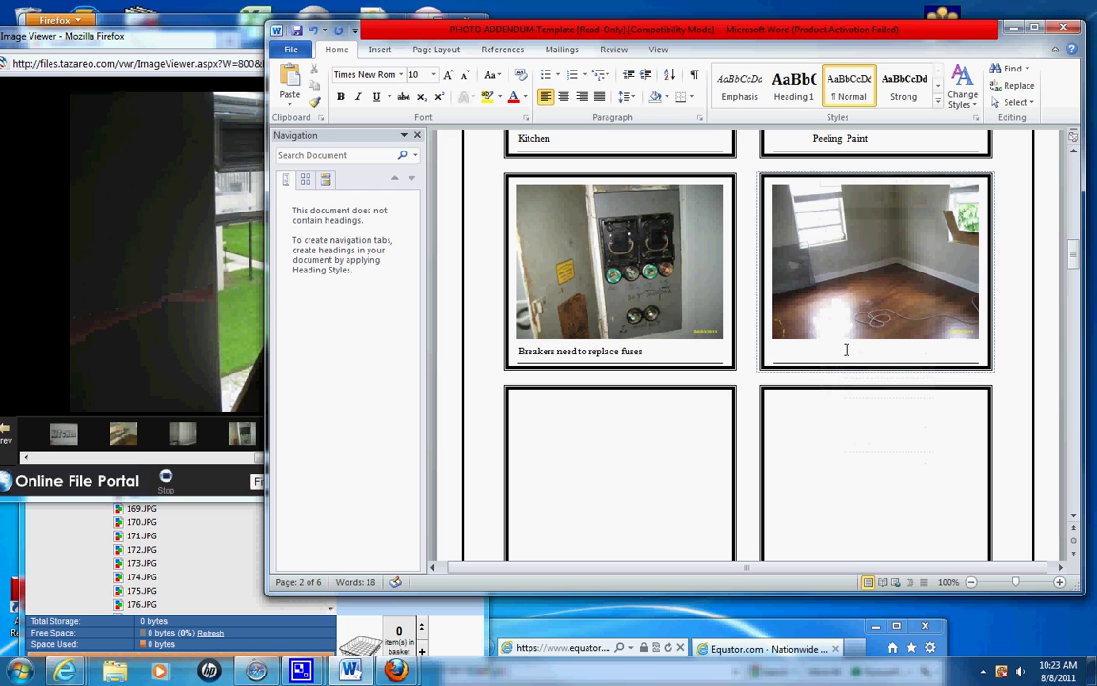
pyautogui.click(840, 354)
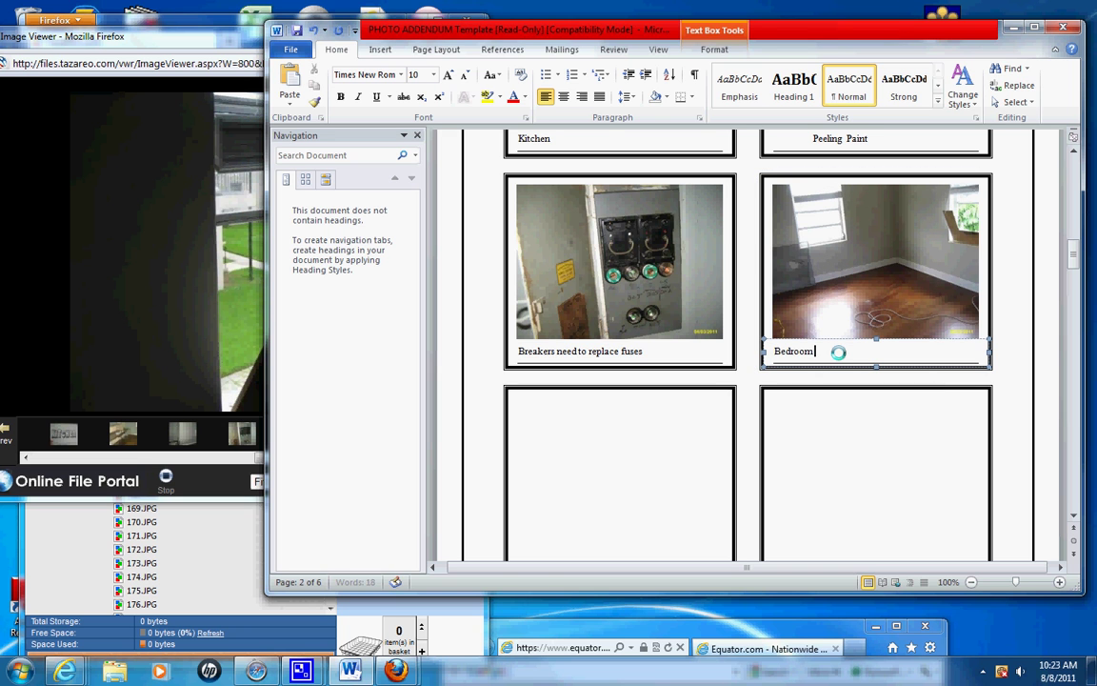
pyautogui.write('Bedroom 1')
pyautogui.click(602, 442)
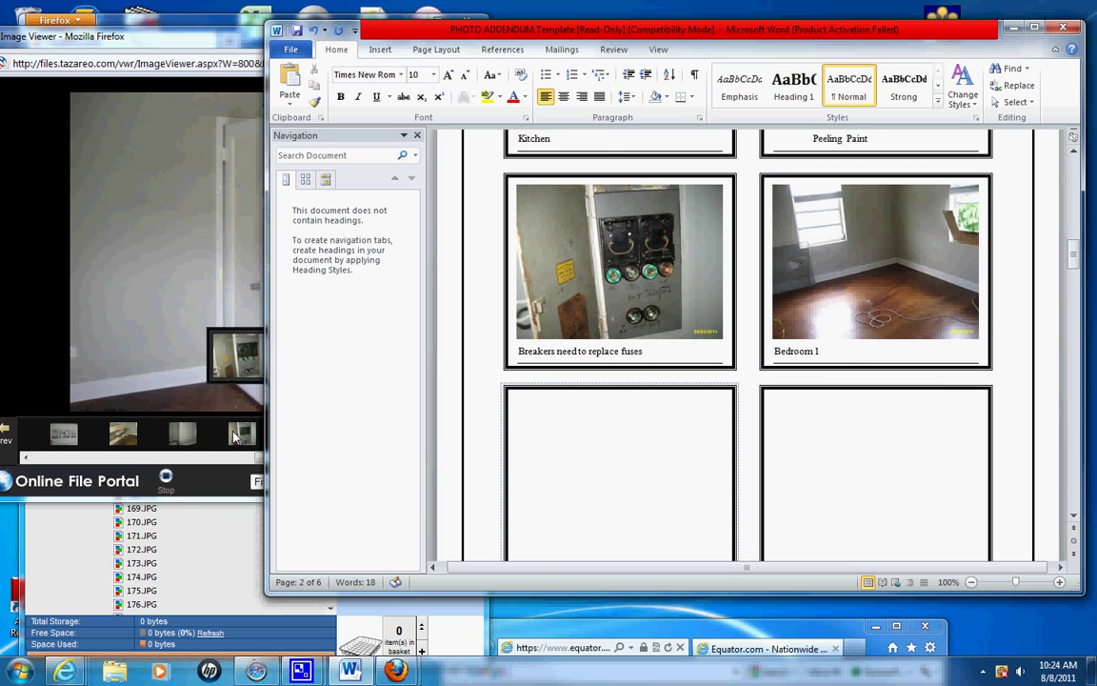
# Paste the broken window photo into the lower-left box, captioned 'Bedroom window needs securing'.
pyautogui.click(220, 395)
pyautogui.click(422, 436)
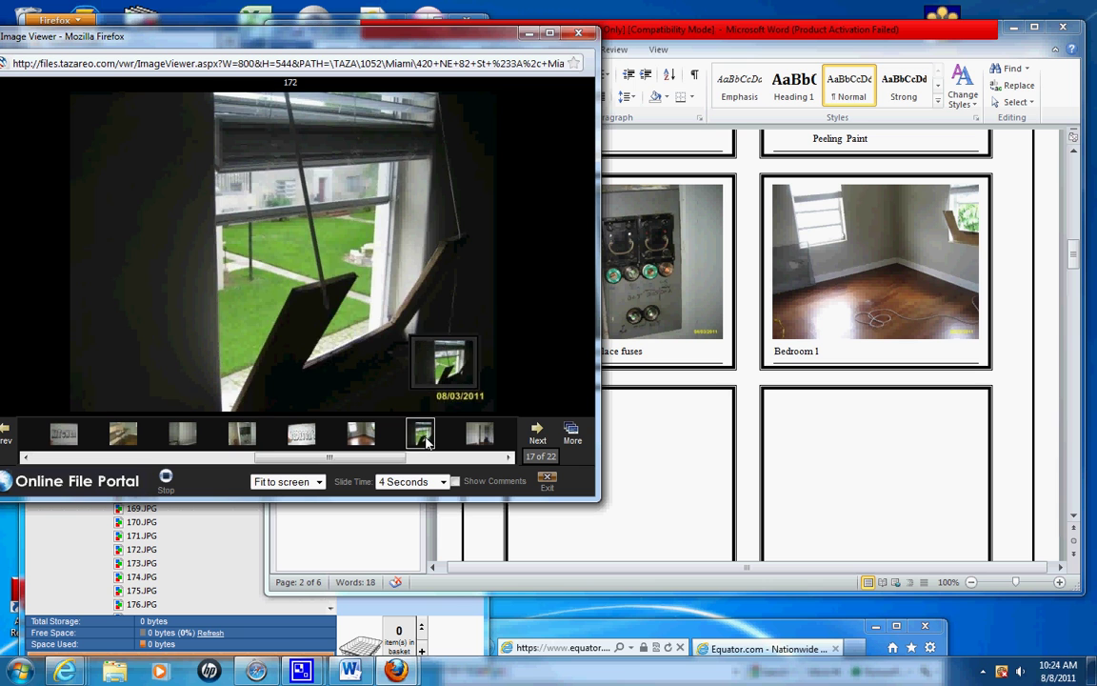
pyautogui.rightClick(321, 288)
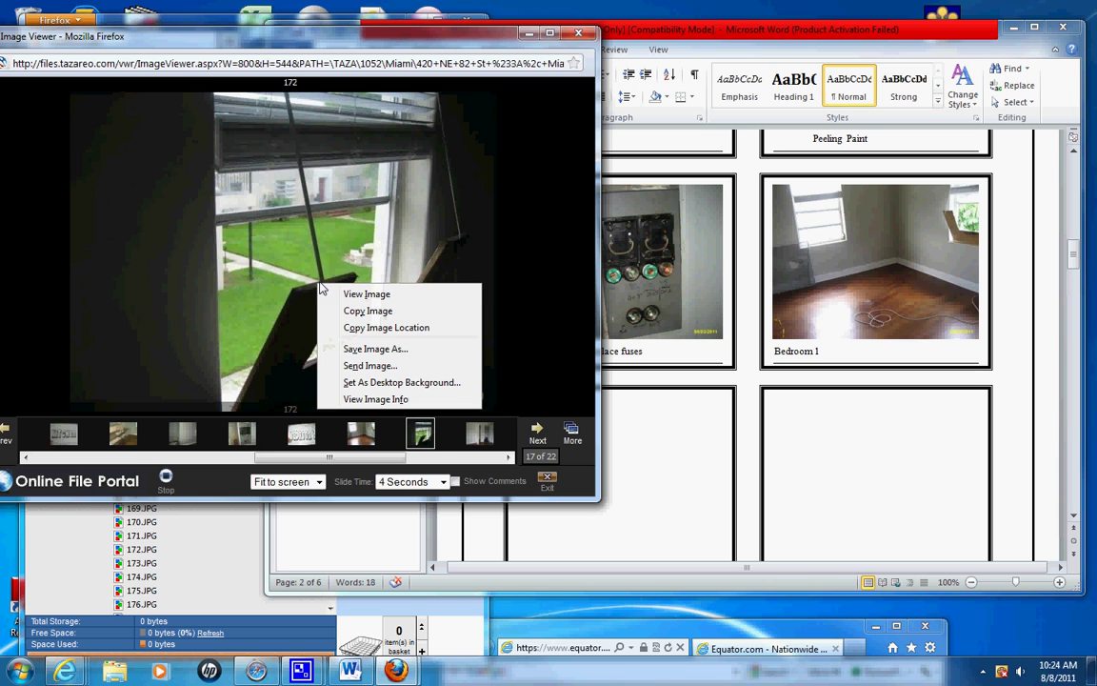
pyautogui.click(369, 312)
pyautogui.click(627, 455)
pyautogui.rightClick(632, 425)
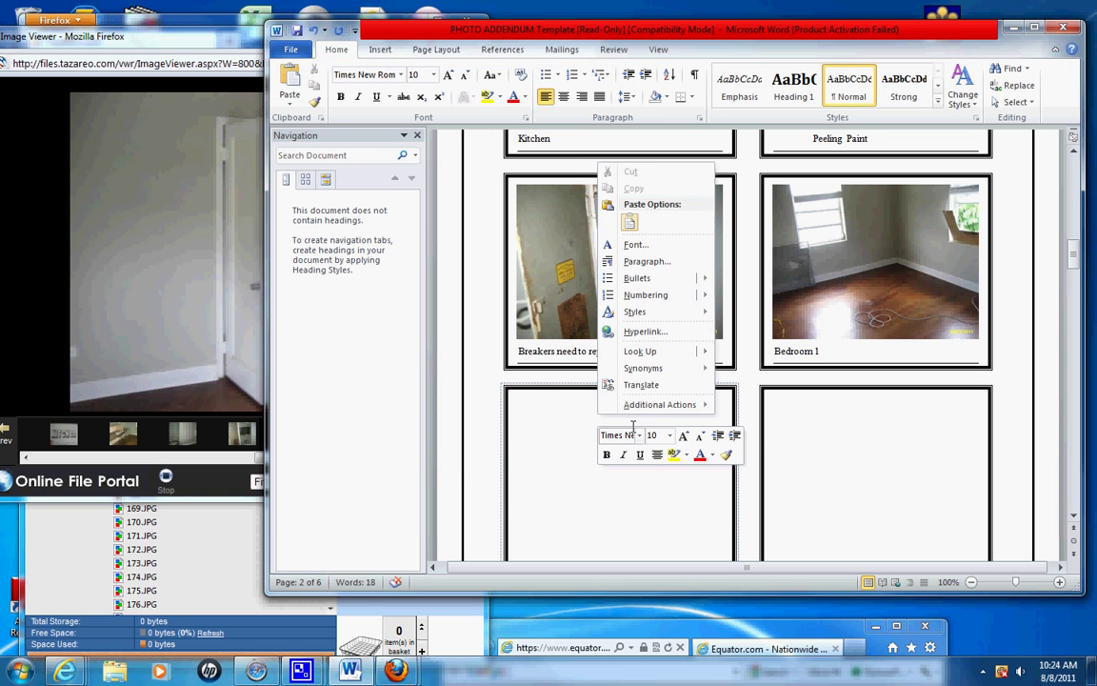
pyautogui.click(629, 222)
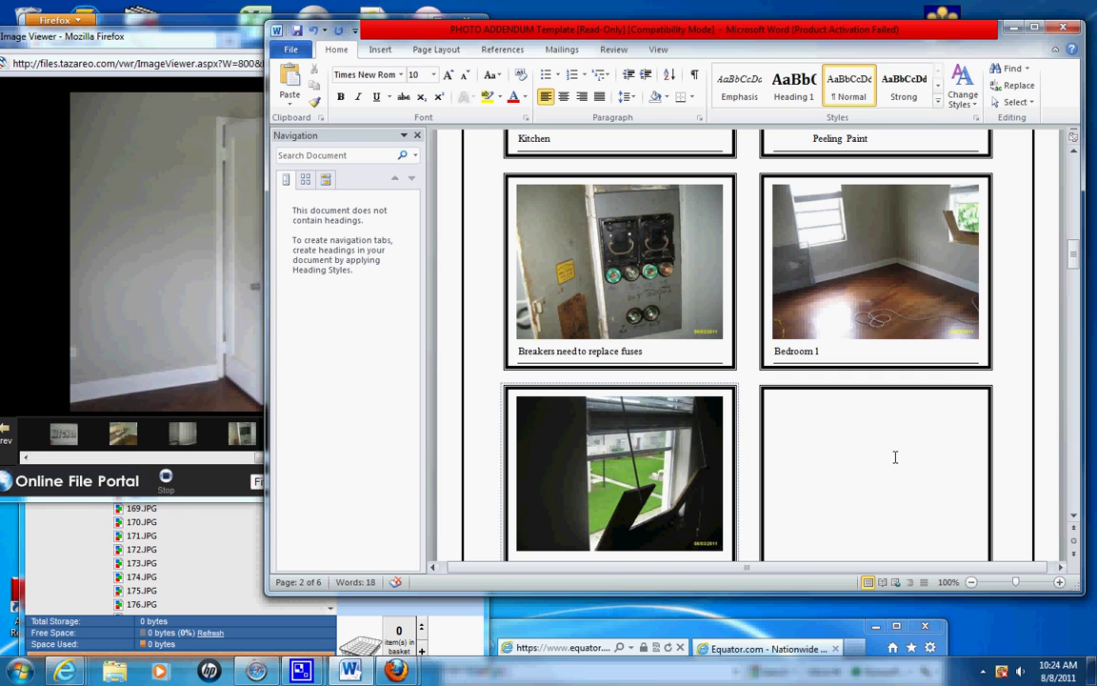
pyautogui.moveTo(1069, 277); pyautogui.dragTo(1069, 288)
pyautogui.click(635, 433)
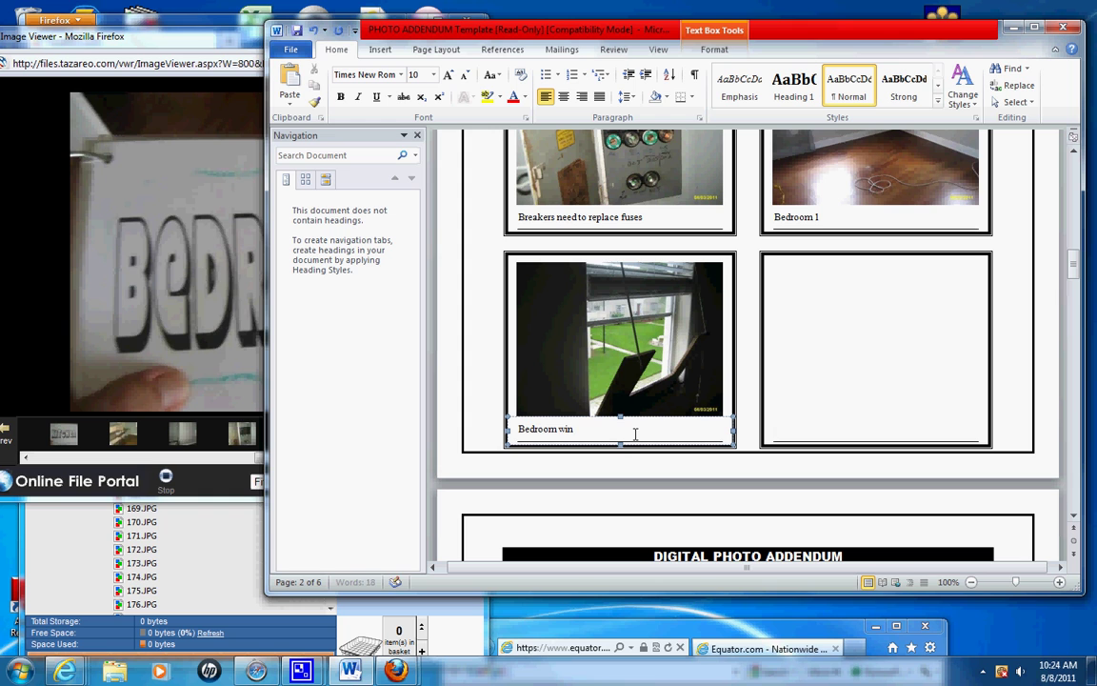
pyautogui.write('Bedroom window needs securing')
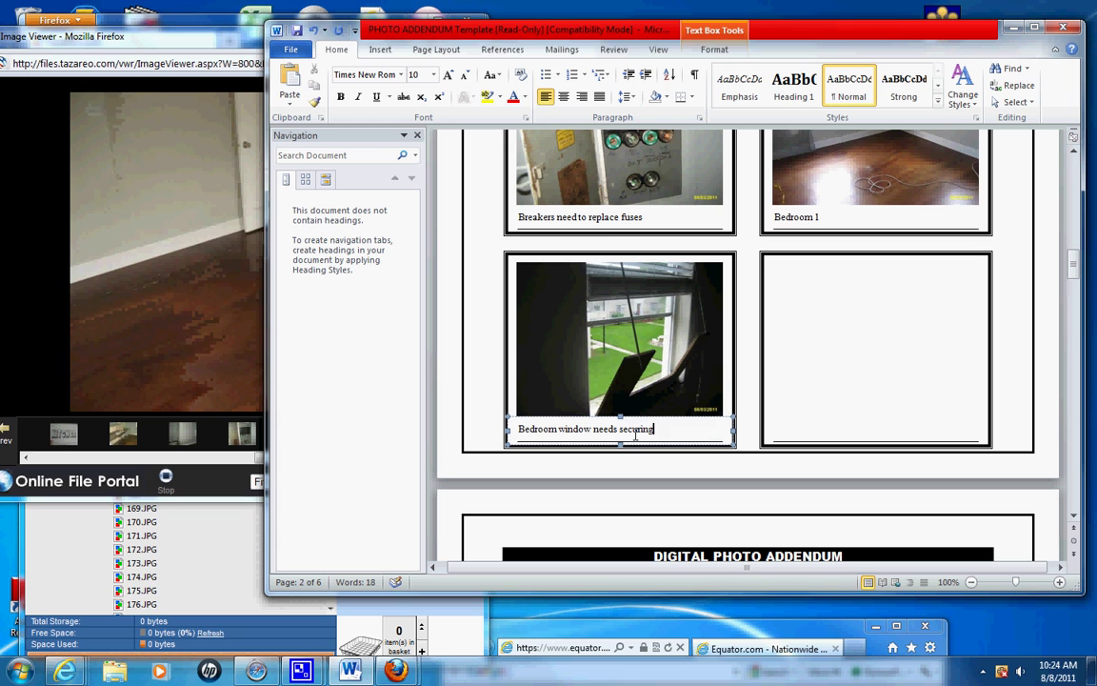
# Select the last empty box and bring up the doorway photo in the viewer.
pyautogui.click(845, 303)
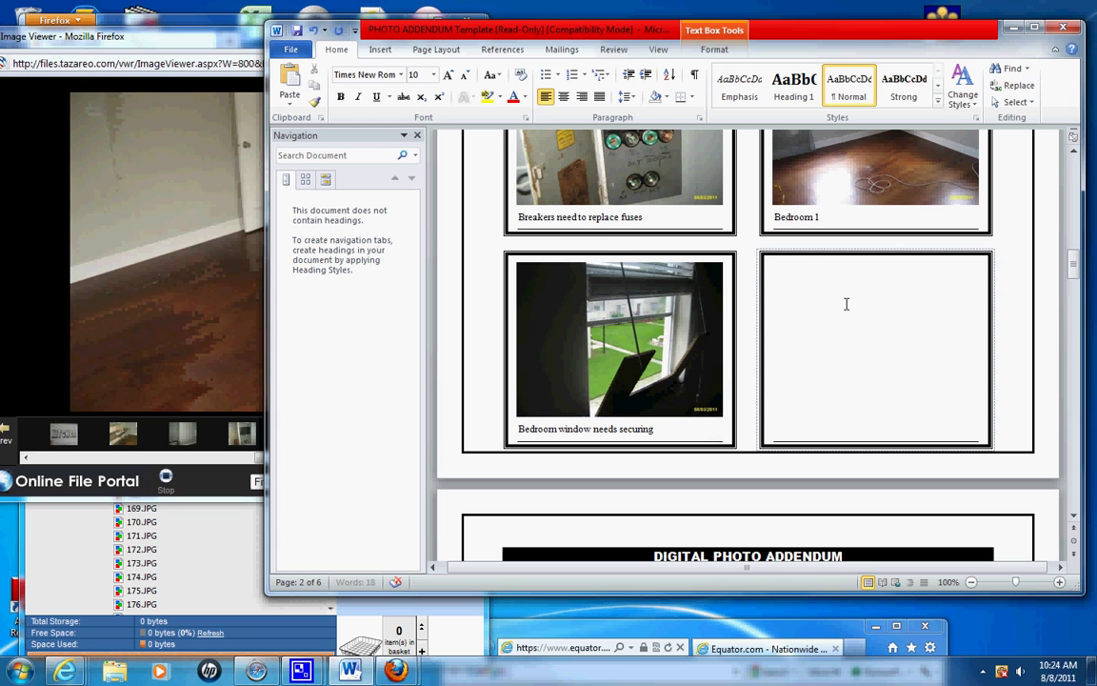
pyautogui.click(236, 434)
pyautogui.click(361, 434)
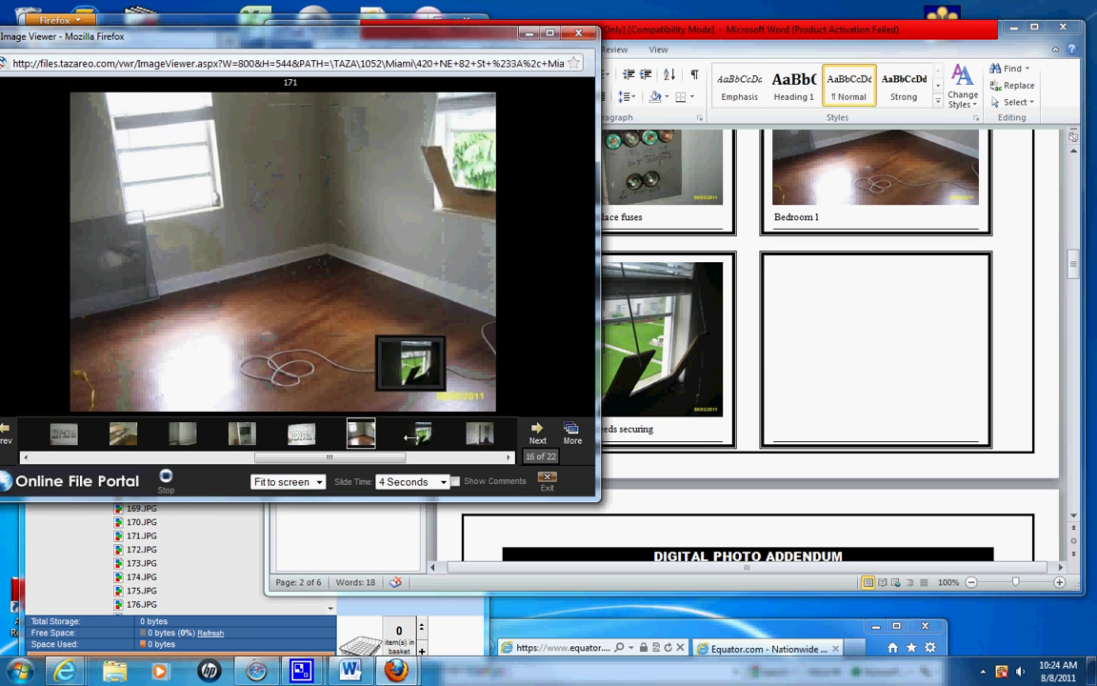
pyautogui.click(423, 435)
pyautogui.click(479, 434)
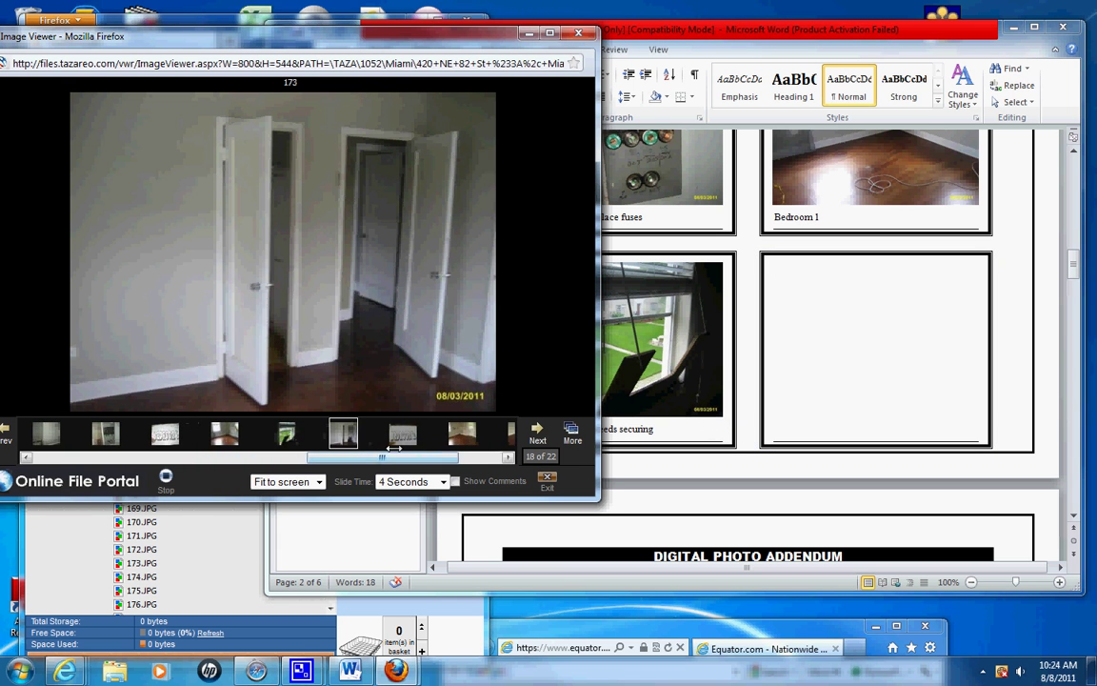
# Paste the doorway photo into the empty right box and caption it Bedroom Photo 2.
pyautogui.rightClick(342, 312)
pyautogui.click(367, 339)
pyautogui.click(775, 277)
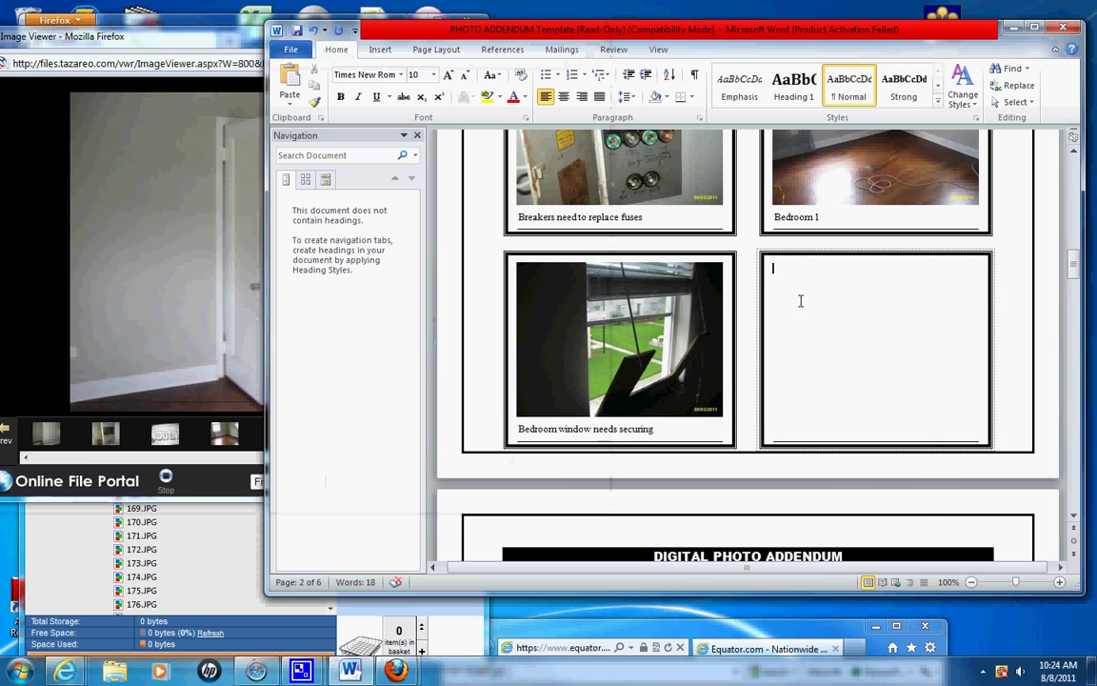
pyautogui.rightClick(808, 284)
pyautogui.click(839, 344)
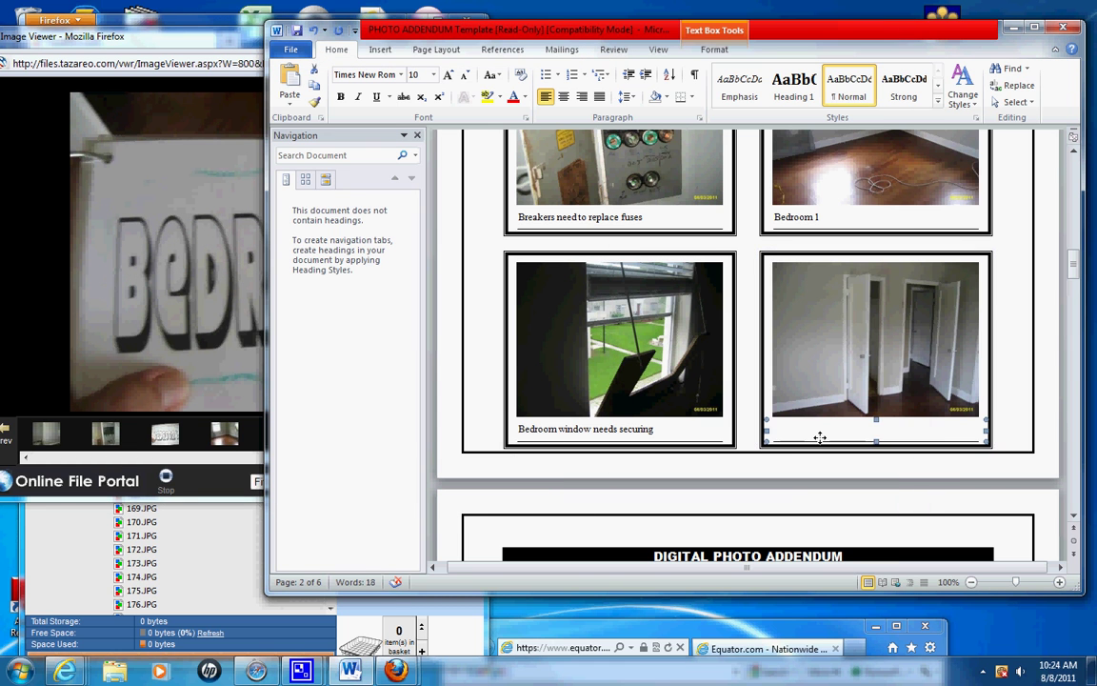
pyautogui.click(820, 431)
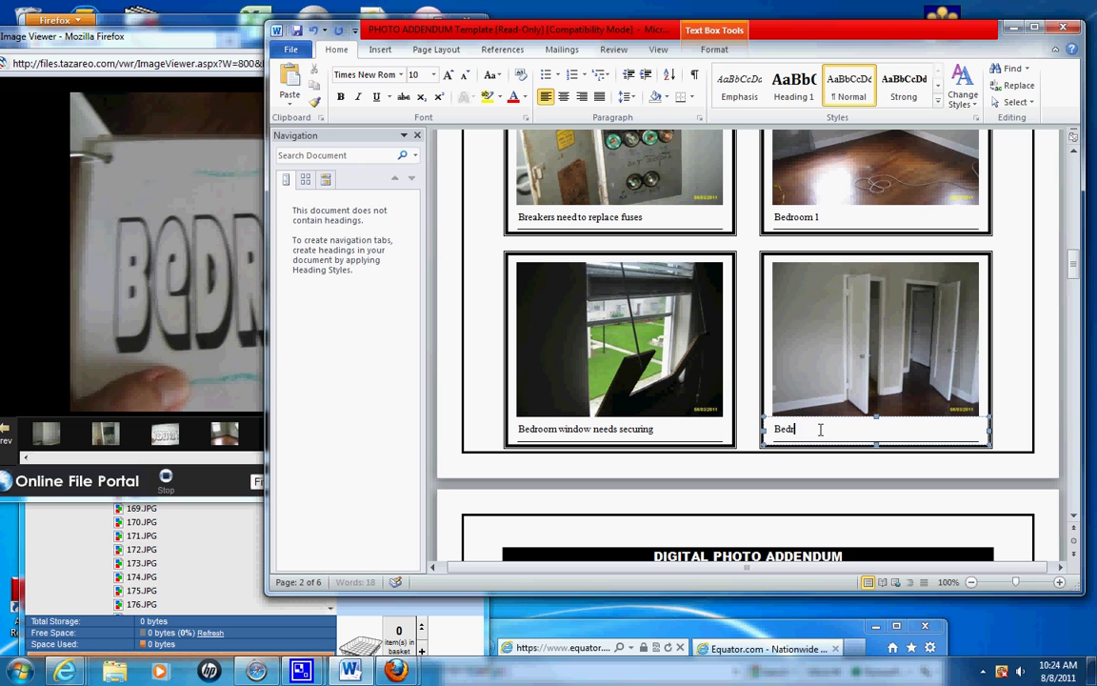
pyautogui.write('Bedroom 2')
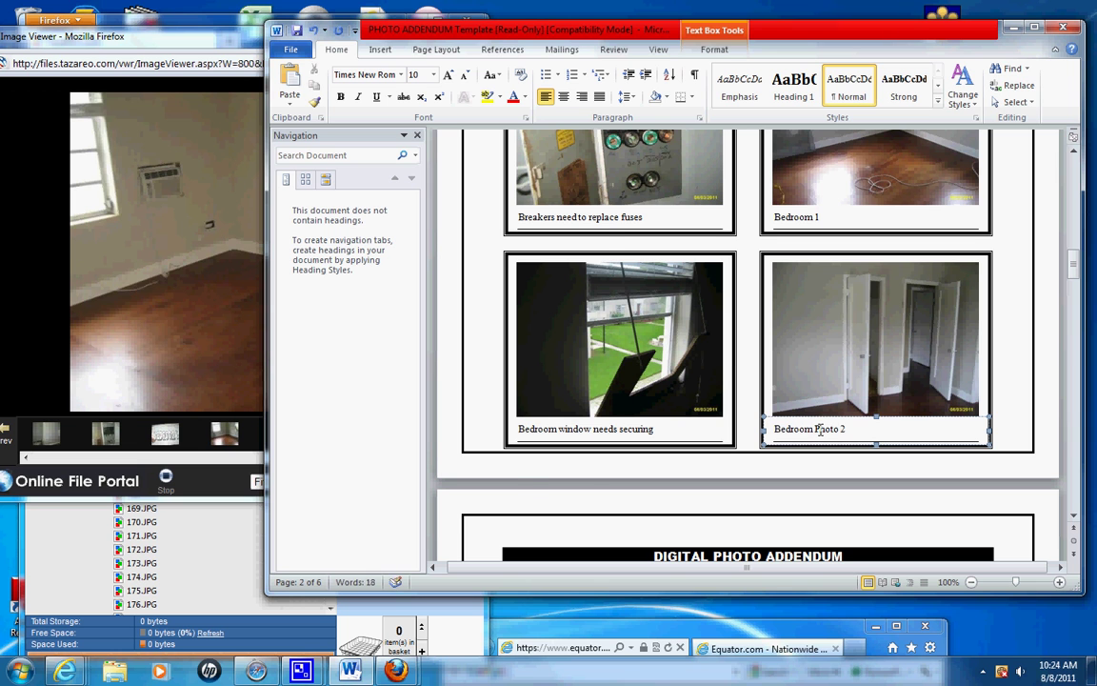
# Copy the next bedroom photo into the empty left box and caption it 2nd Bedroom.
pyautogui.click(12, 259)
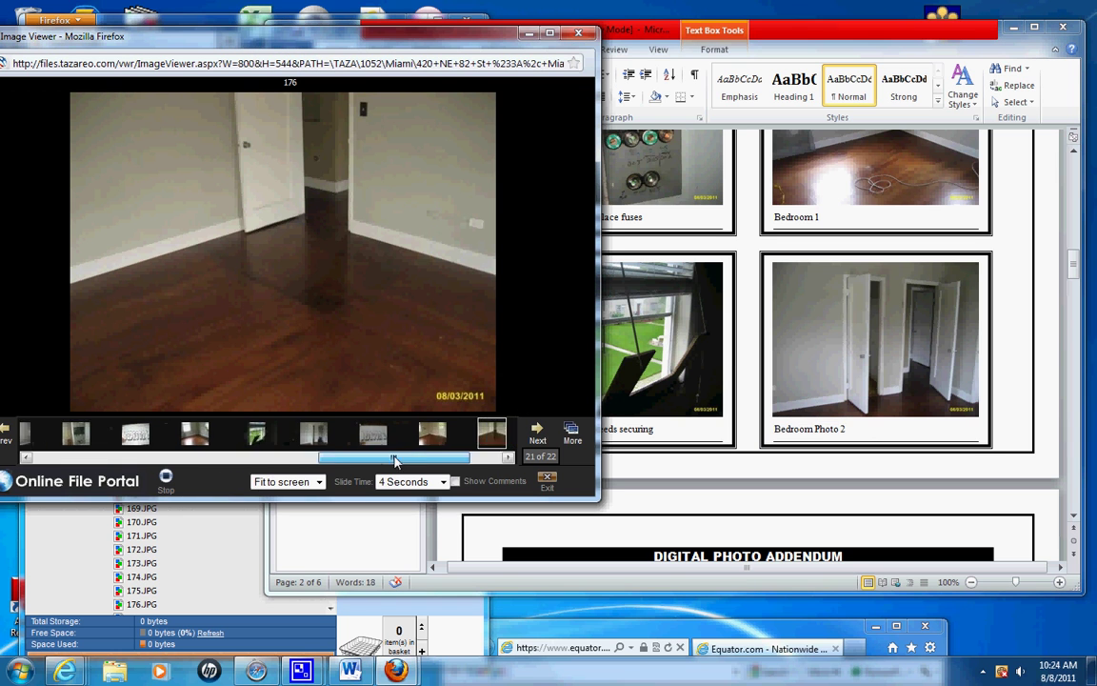
pyautogui.click(290, 434)
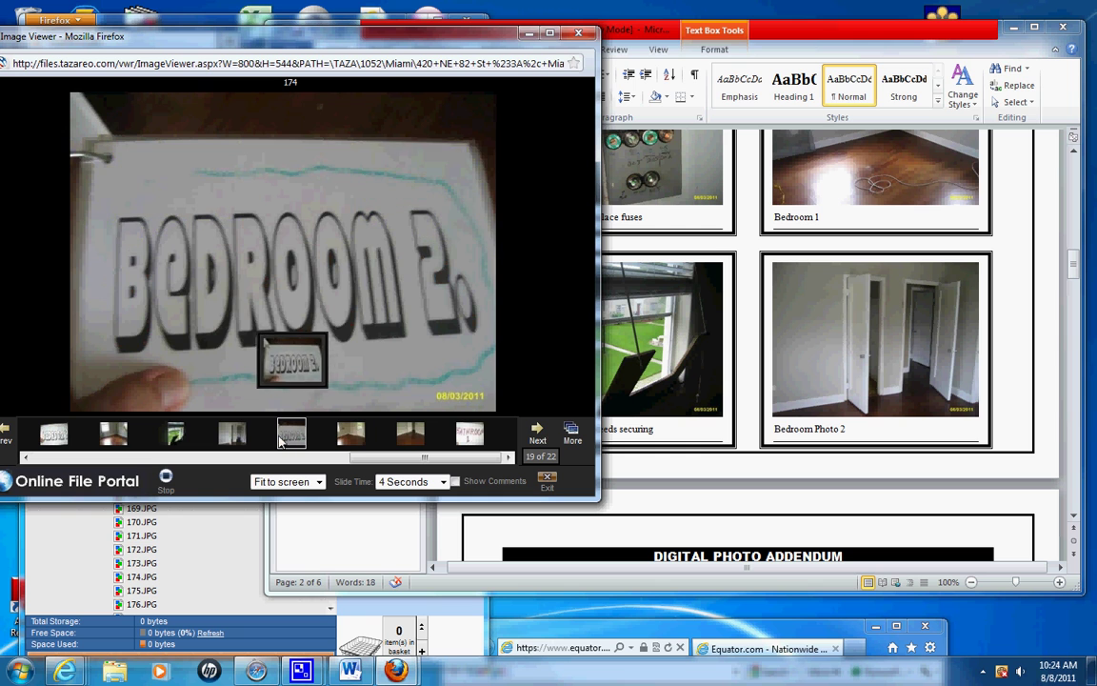
pyautogui.click(351, 434)
pyautogui.rightClick(255, 237)
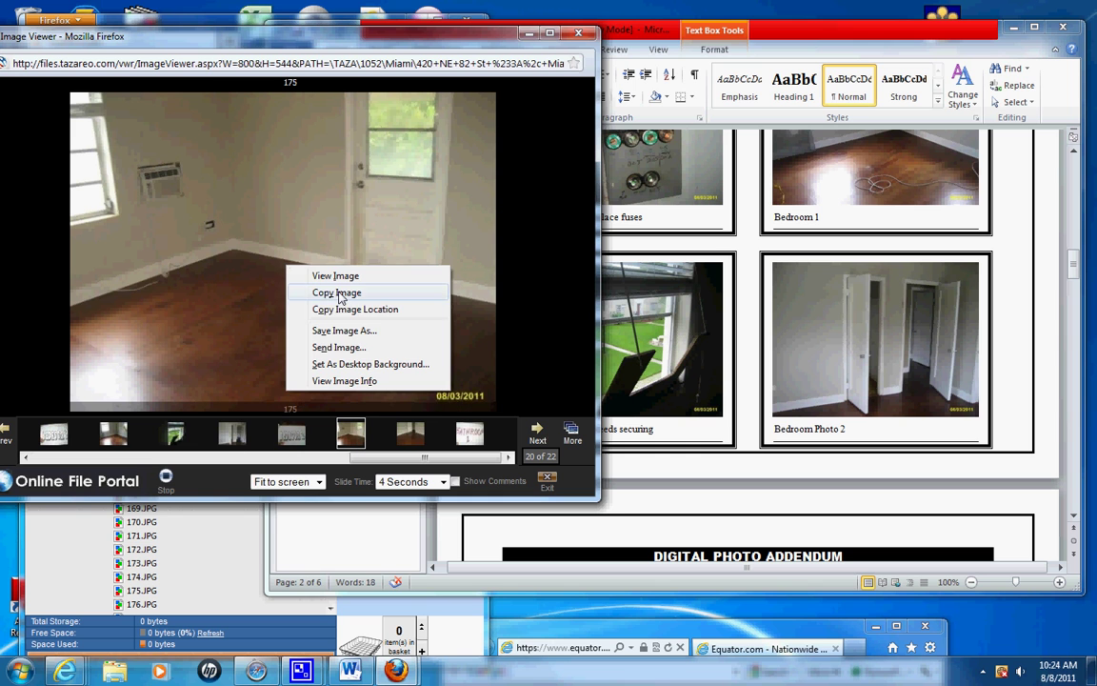
pyautogui.click(286, 264)
pyautogui.moveTo(1073, 267); pyautogui.dragTo(1074, 283)
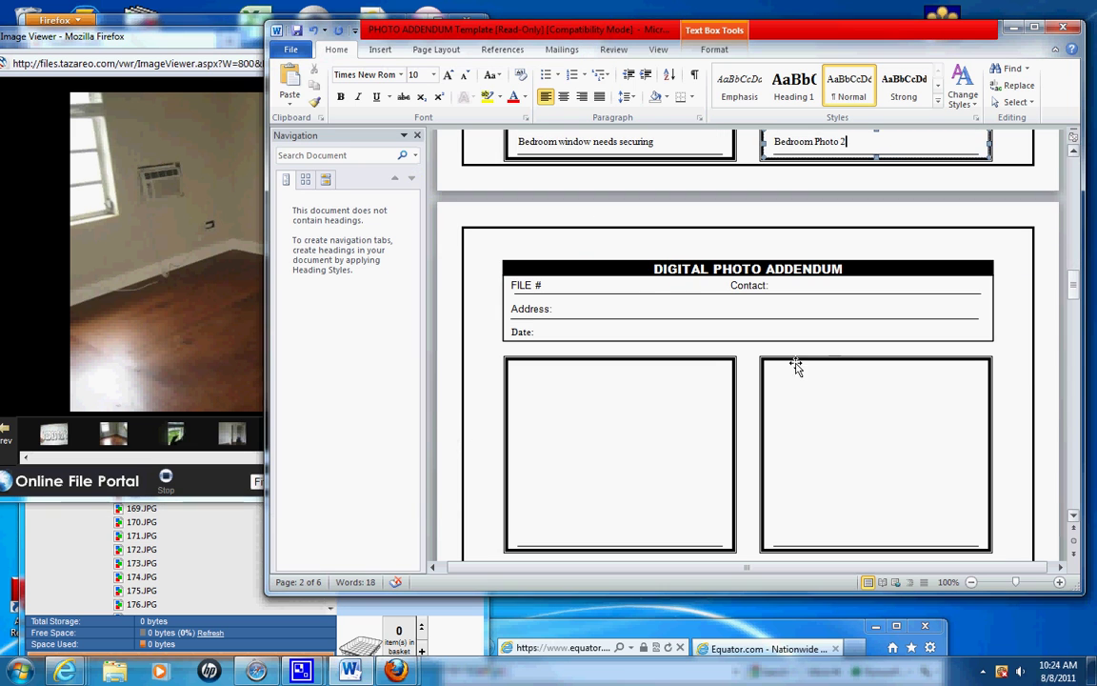
pyautogui.click(617, 399)
pyautogui.rightClick(617, 398)
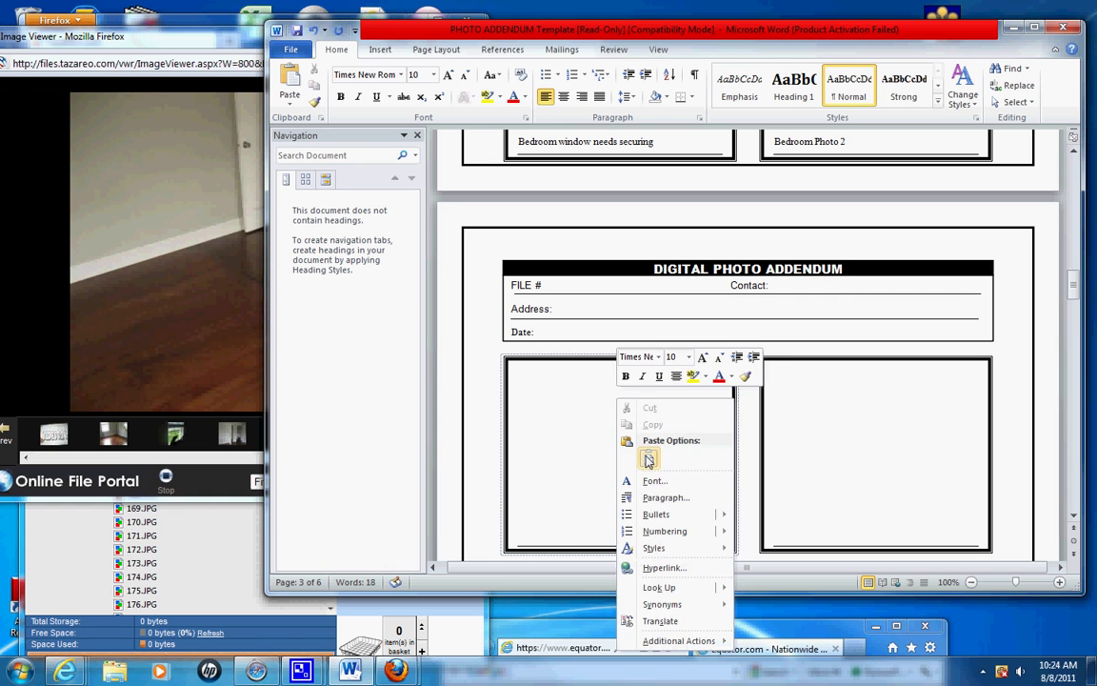
pyautogui.click(645, 458)
pyautogui.click(561, 539)
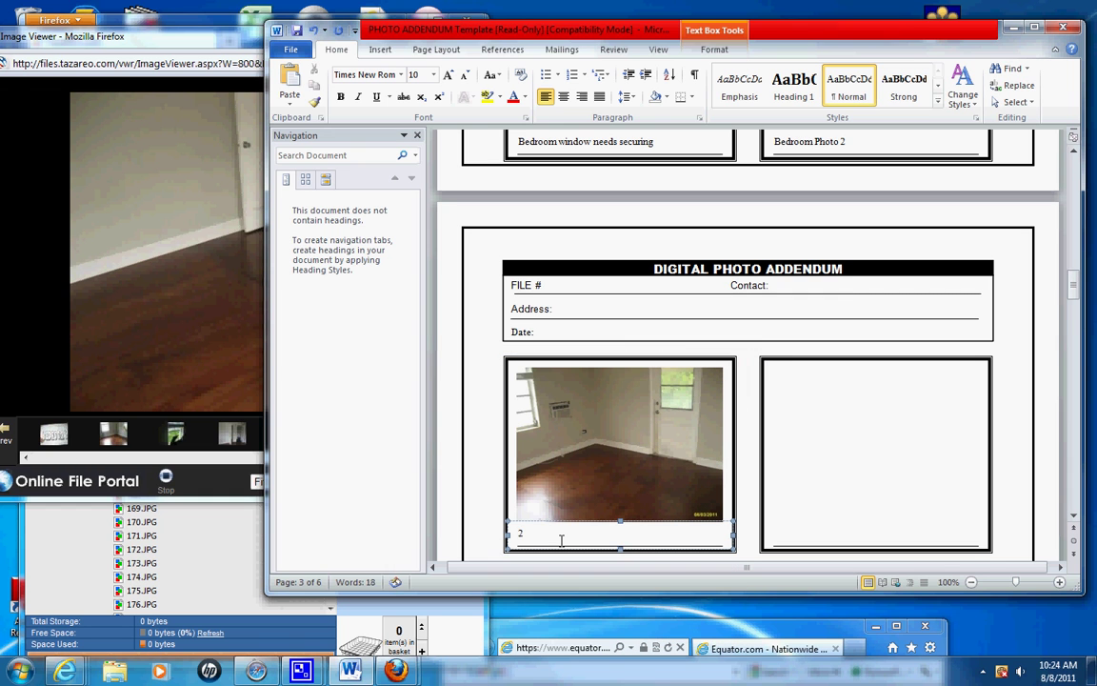
pyautogui.write('2nd Bedroom')
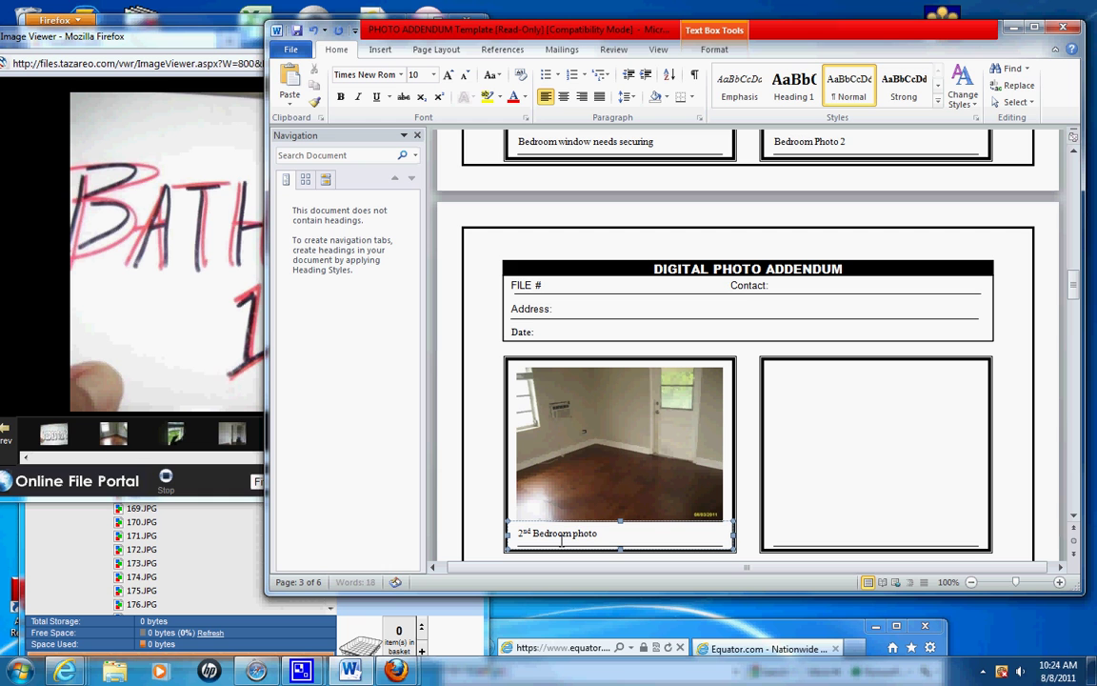
# Paste the bedroom floor photo into the right box and begin its 2nd Bedroom photo 2 caption.
pyautogui.click(795, 455)
pyautogui.click(184, 446)
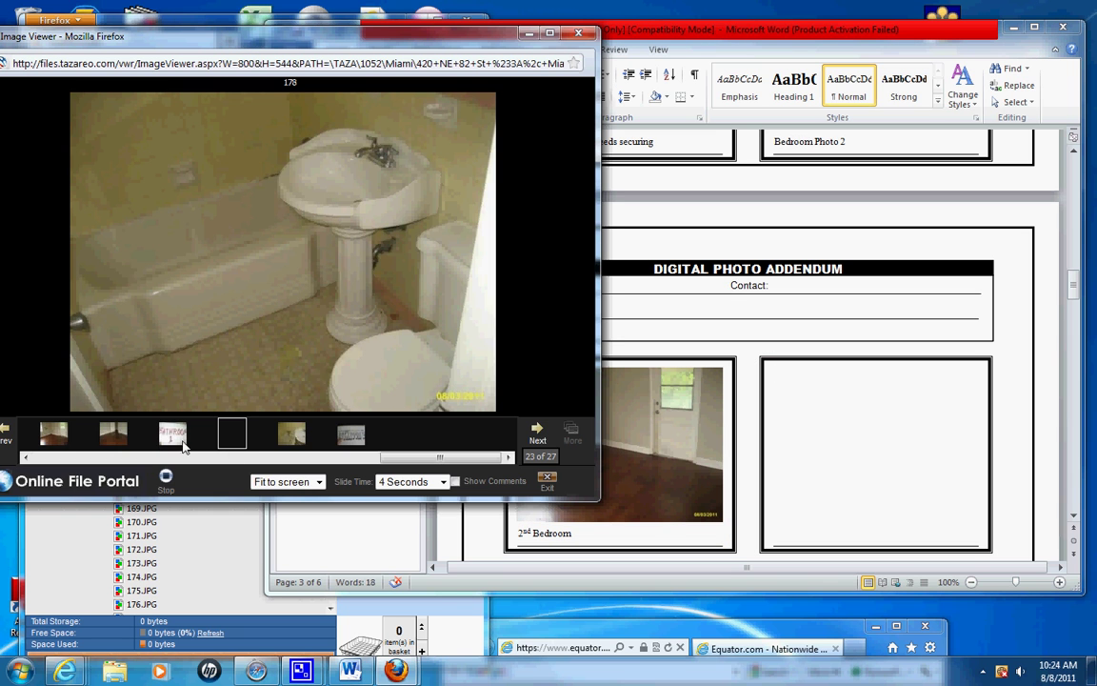
pyautogui.click(113, 434)
pyautogui.rightClick(224, 316)
pyautogui.click(262, 350)
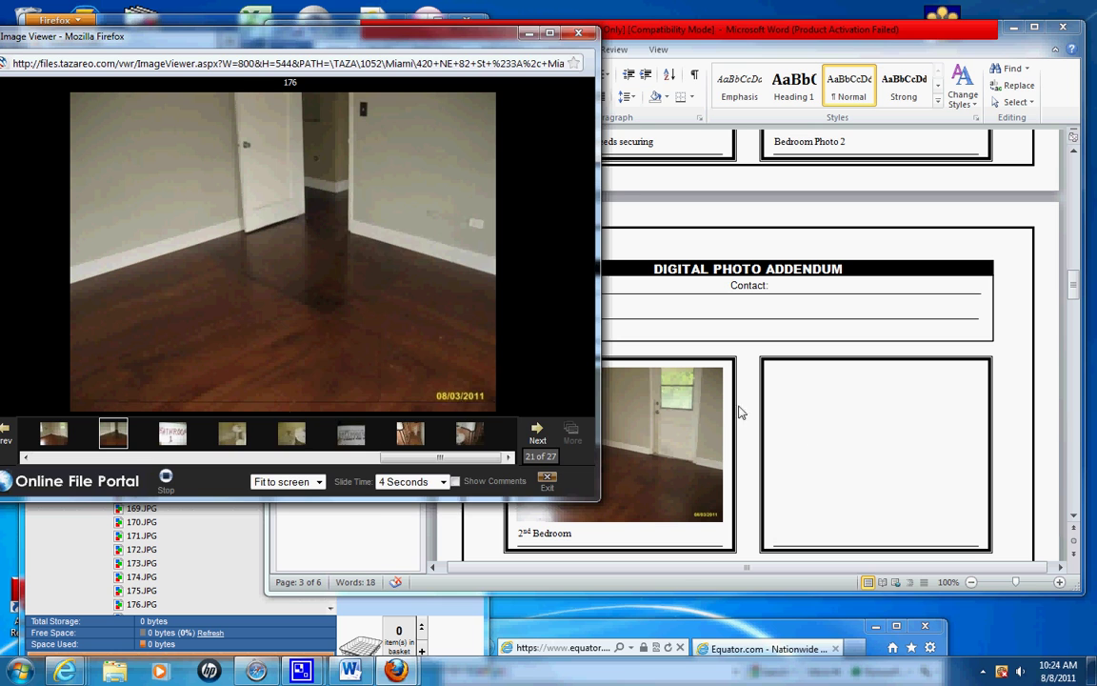
pyautogui.click(741, 412)
pyautogui.rightClick(818, 400)
pyautogui.click(847, 450)
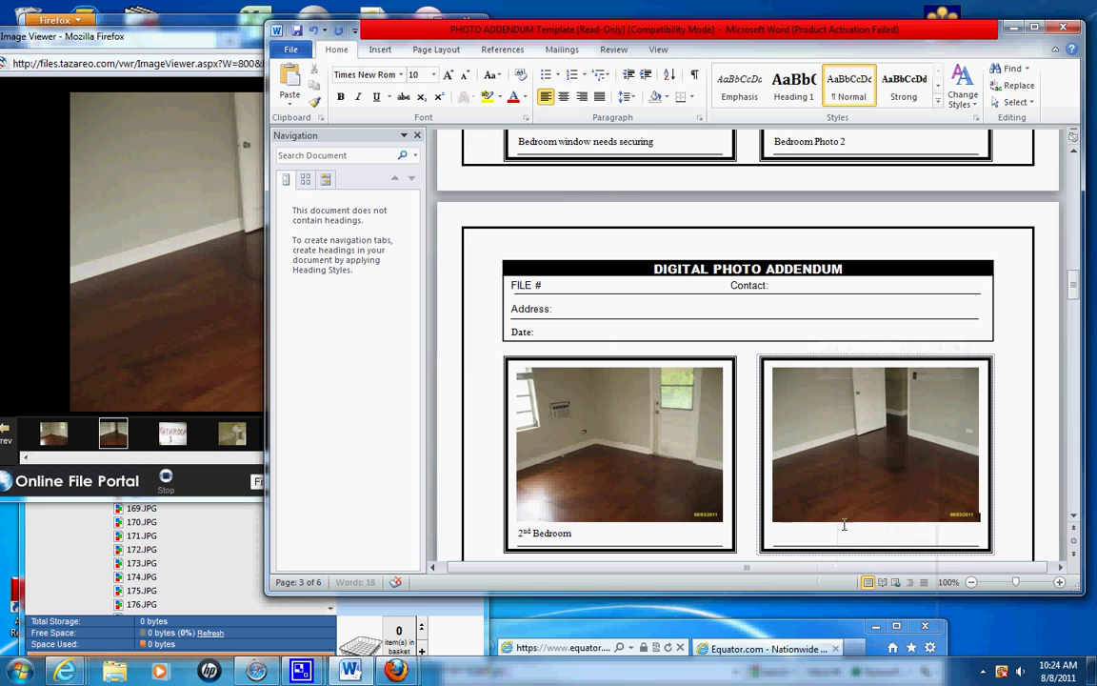
pyautogui.click(836, 541)
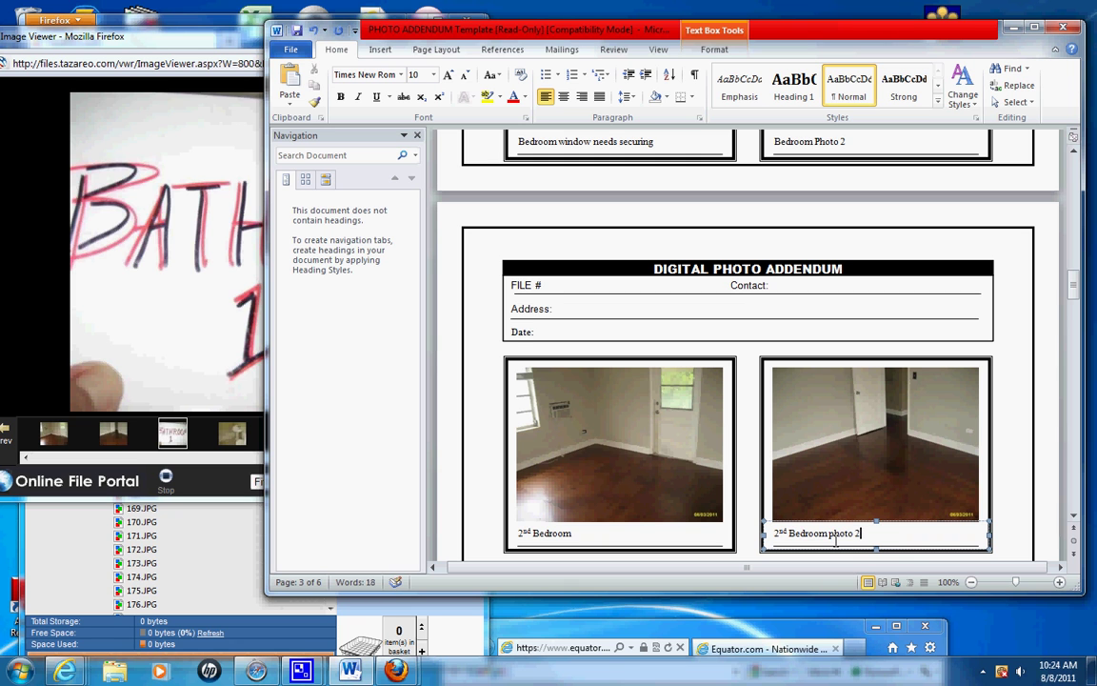
# Paste the bathroom photo from the viewer into the empty lower-left box.
pyautogui.moveTo(1074, 283); pyautogui.dragTo(1073, 305)
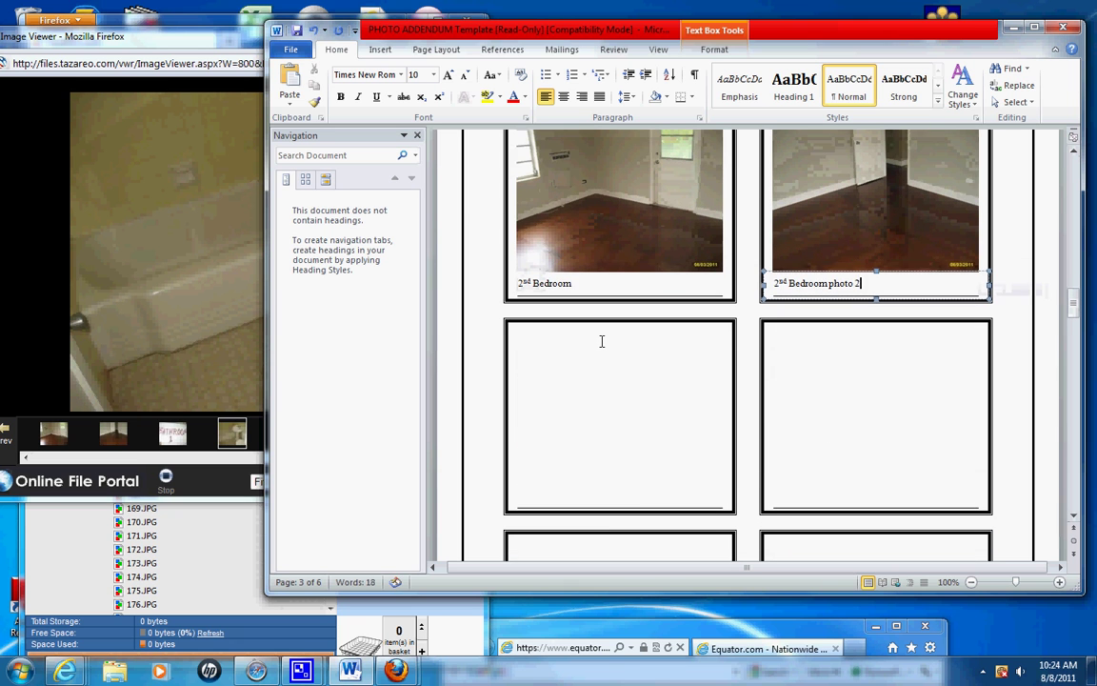
pyautogui.click(603, 340)
pyautogui.click(231, 437)
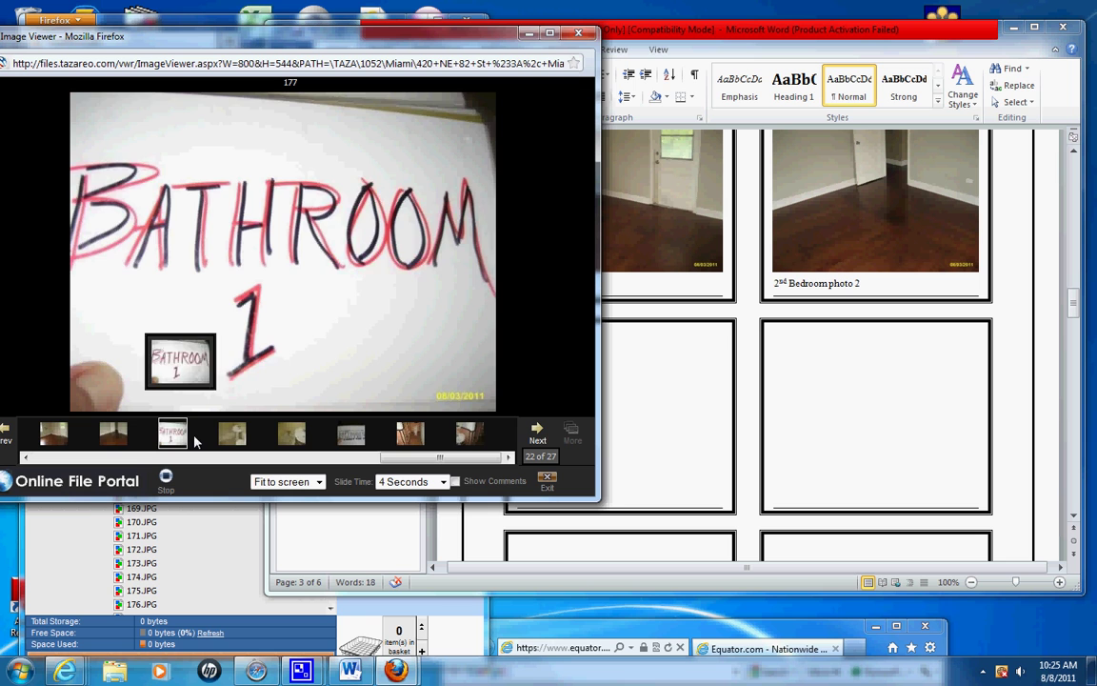
pyautogui.rightClick(237, 248)
pyautogui.press('Escape')
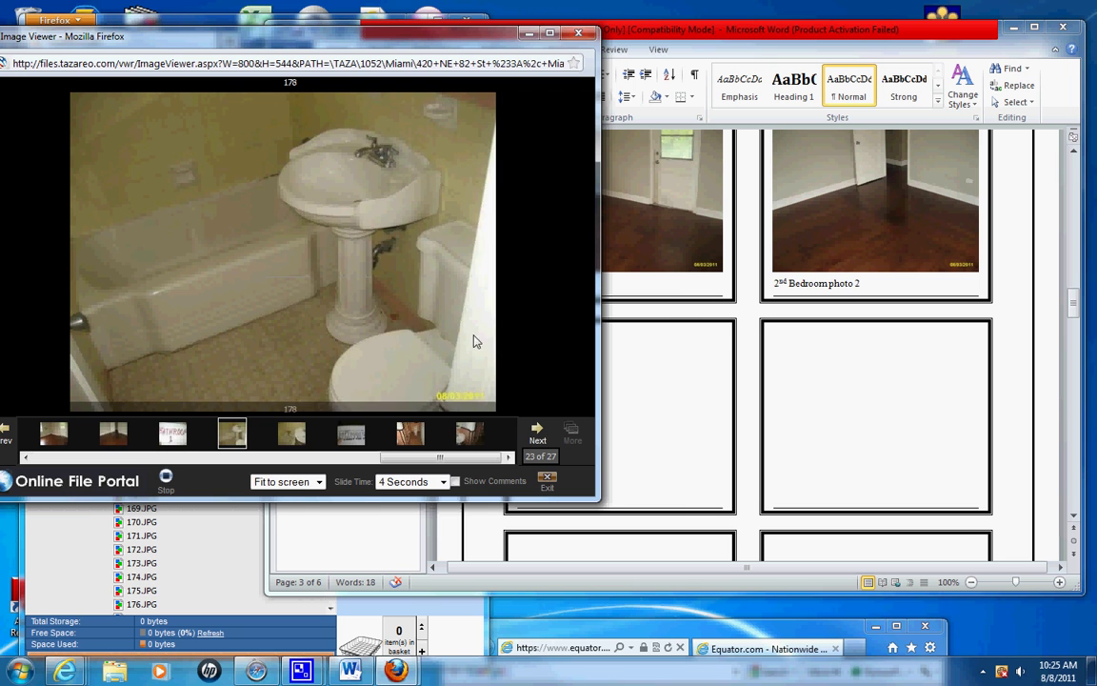
pyautogui.click(638, 373)
pyautogui.rightClick(615, 345)
pyautogui.click(642, 416)
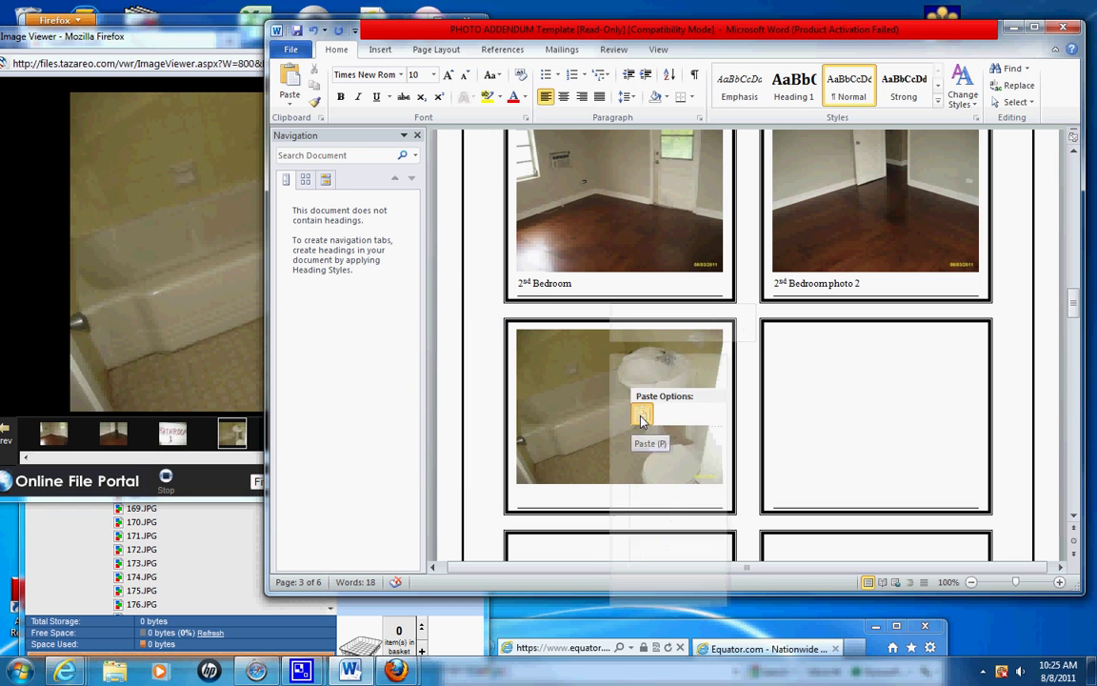
# Copy the tub and sink photo into the empty lower-right box.
pyautogui.rightClick(222, 291)
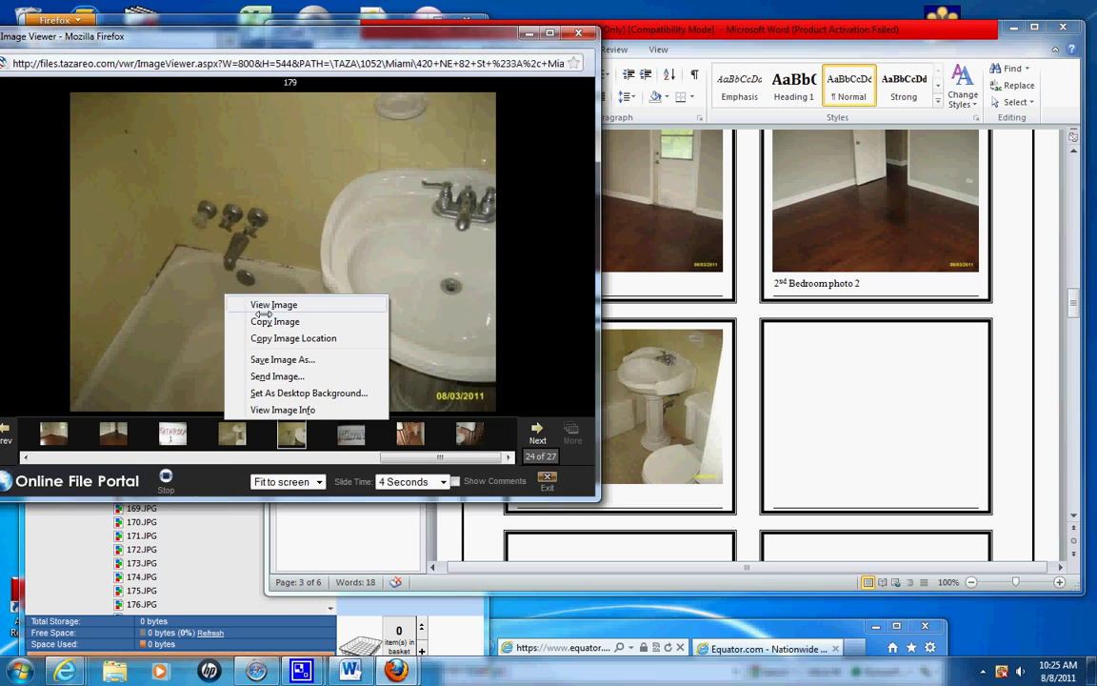
pyautogui.click(262, 321)
pyautogui.click(823, 355)
pyautogui.rightClick(823, 355)
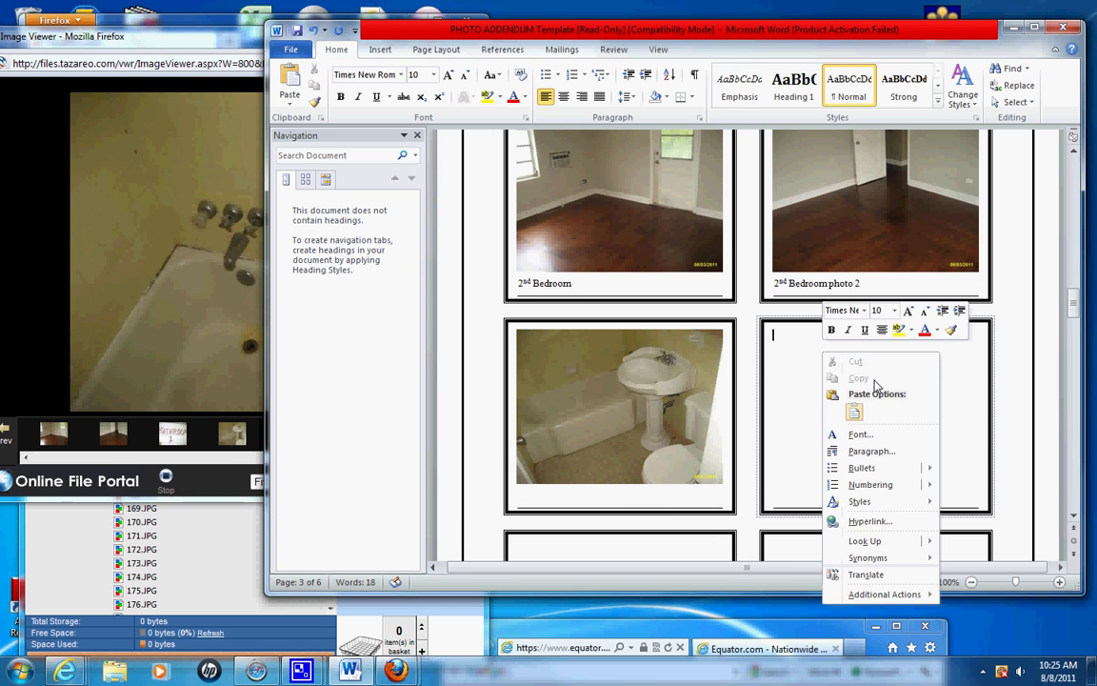
pyautogui.click(852, 420)
# Caption the two photos Bathroom 1 and Bathroom 1 Photo 2.
pyautogui.click(661, 496)
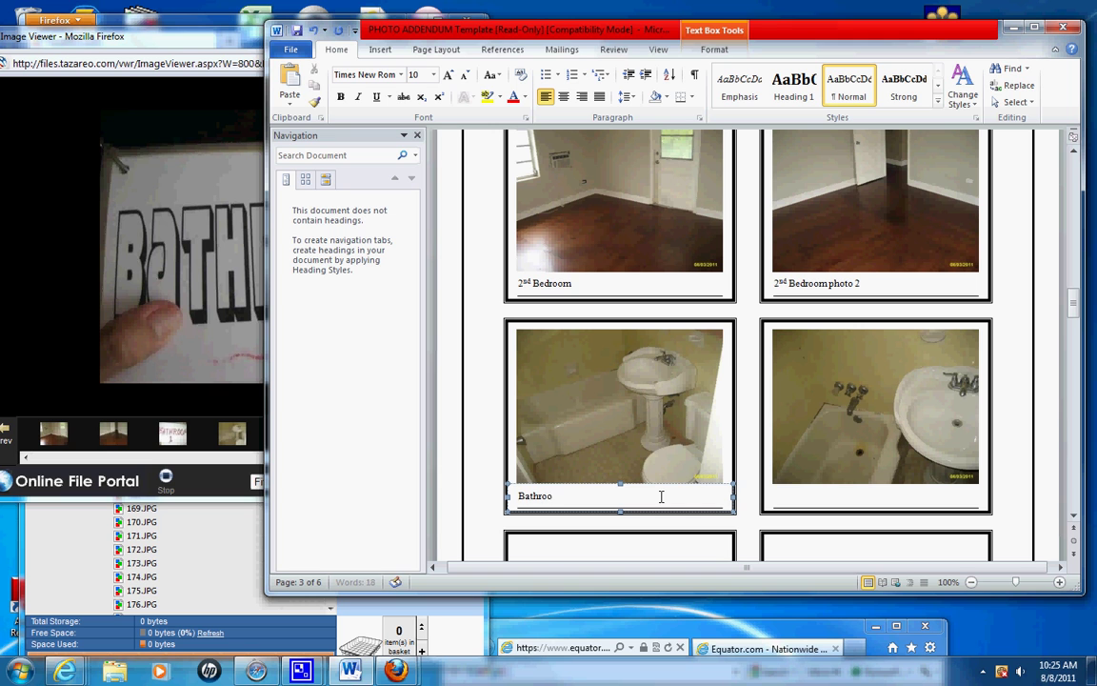
pyautogui.click(850, 492)
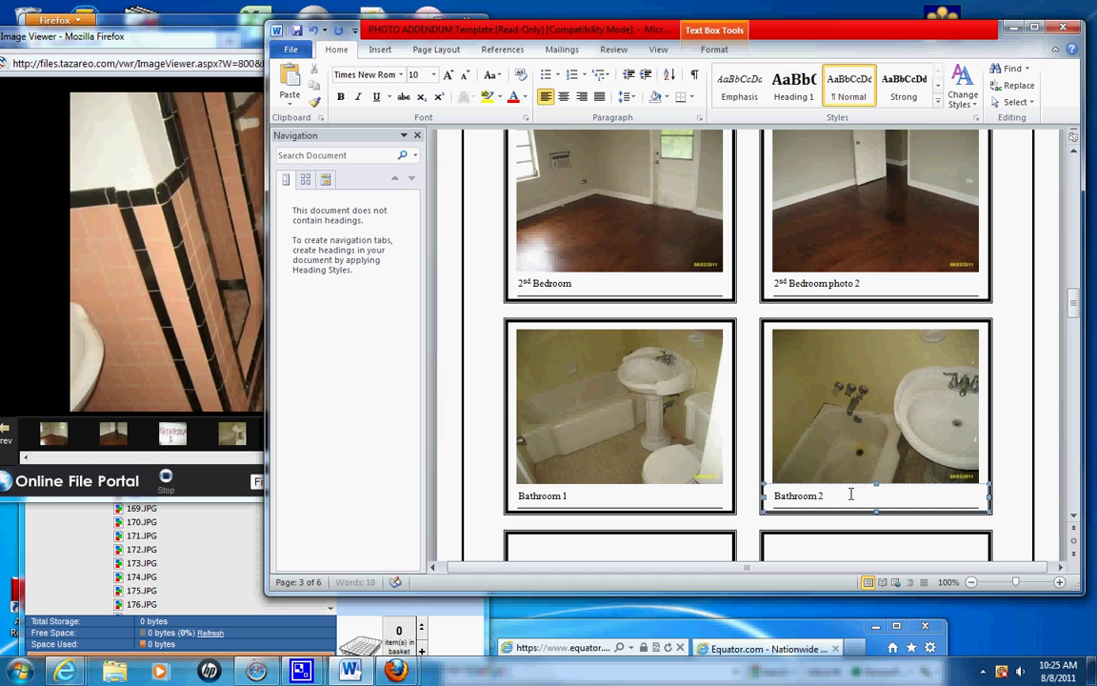
pyautogui.press('BackSpace')
pyautogui.write('1 Photo')
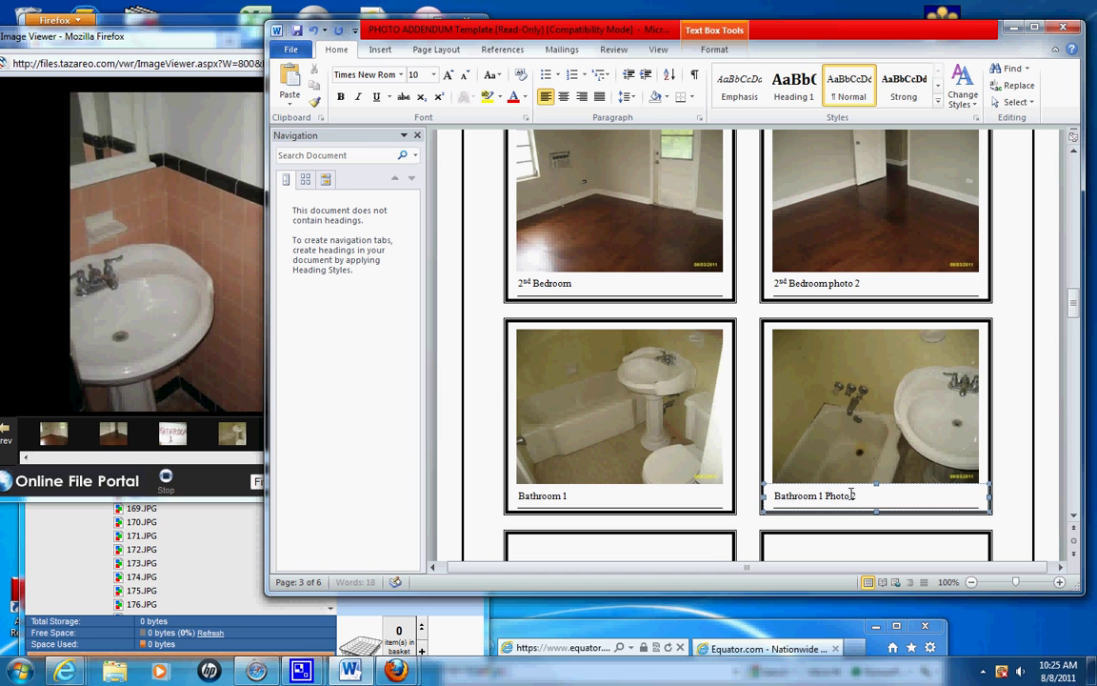
pyautogui.scroll(-3, 850, 492)
# Find the bathroom toilet photo (26 of 27) and paste it into the empty left cell.
pyautogui.click(574, 470)
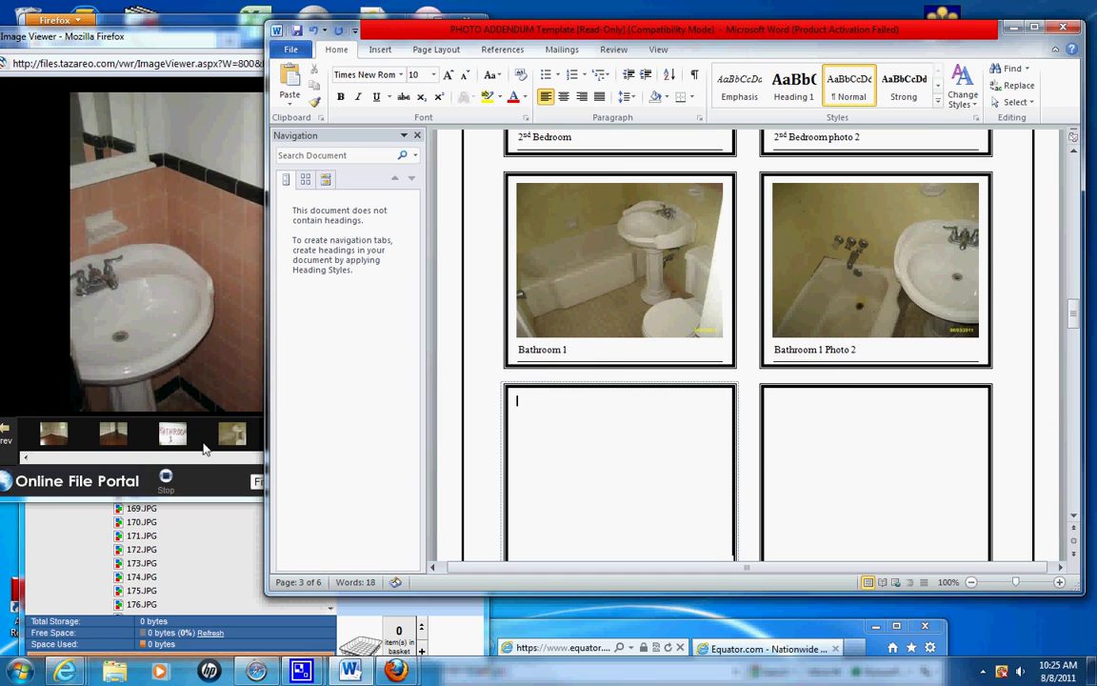
pyautogui.click(238, 440)
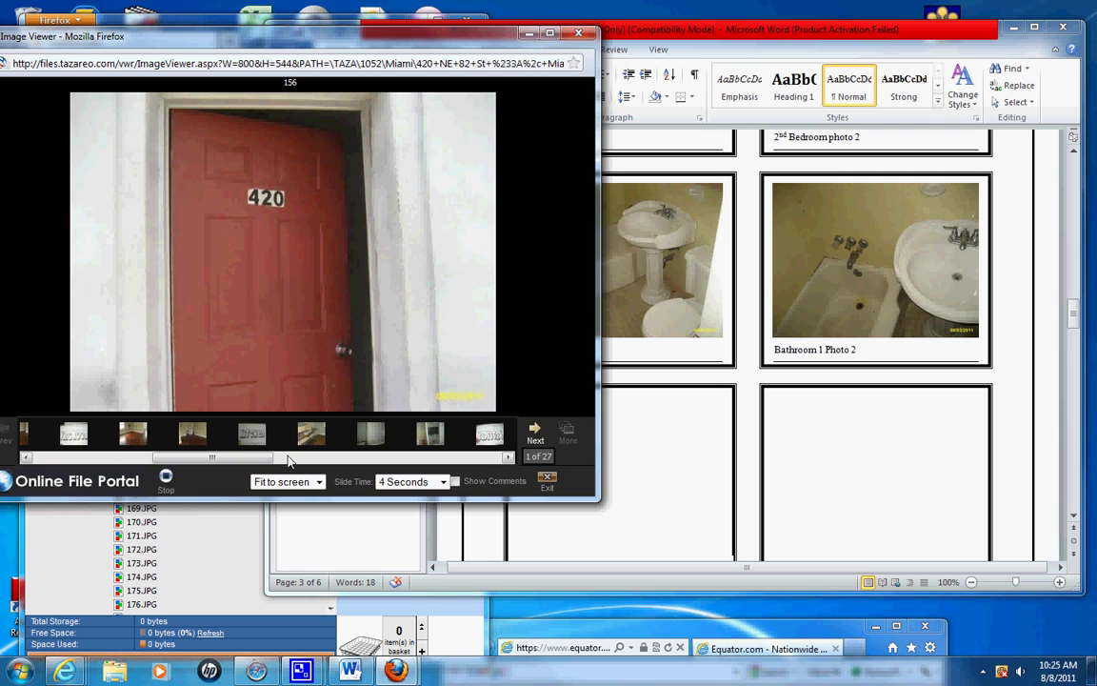
pyautogui.click(329, 458)
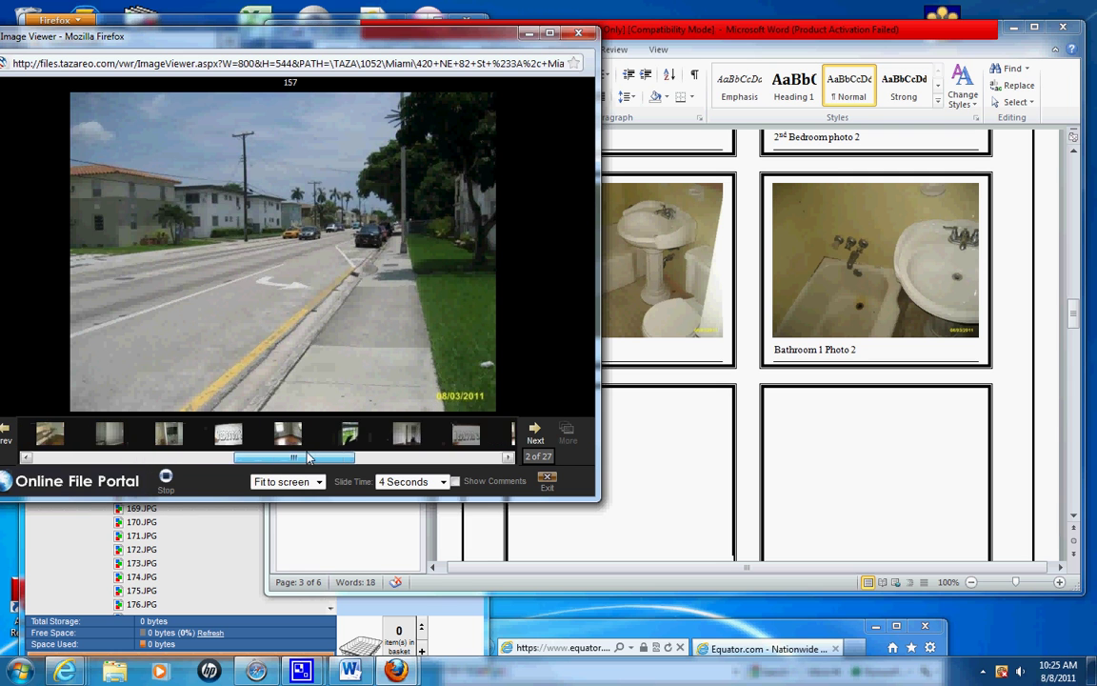
pyautogui.moveTo(329, 458); pyautogui.dragTo(336, 457)
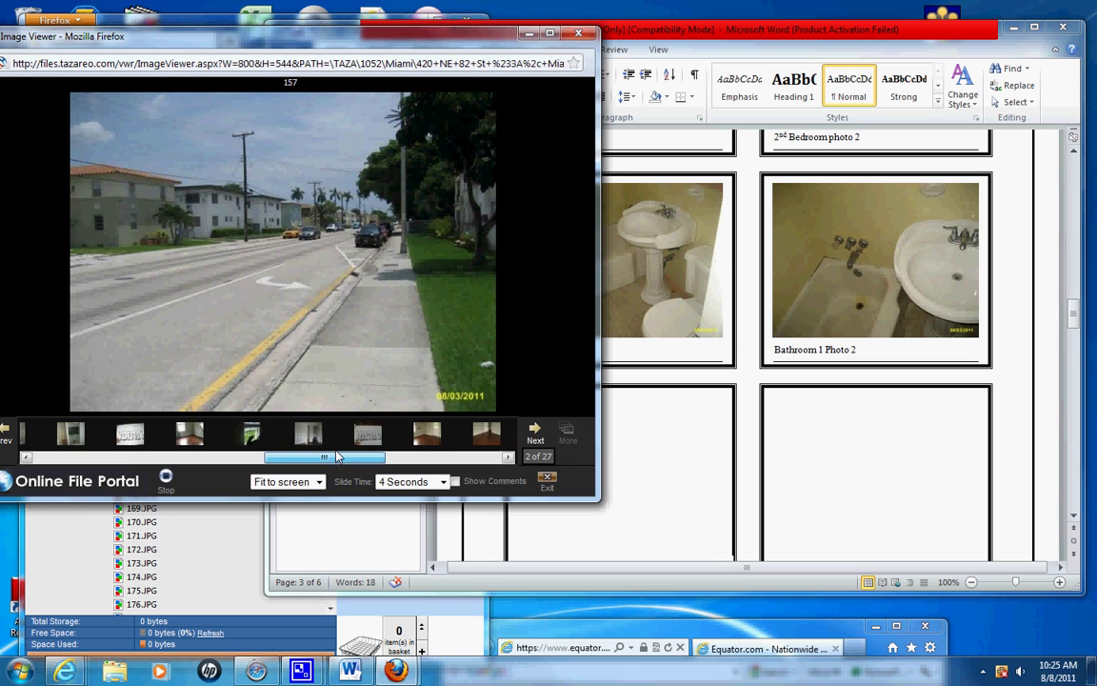
pyautogui.click(328, 436)
pyautogui.click(322, 444)
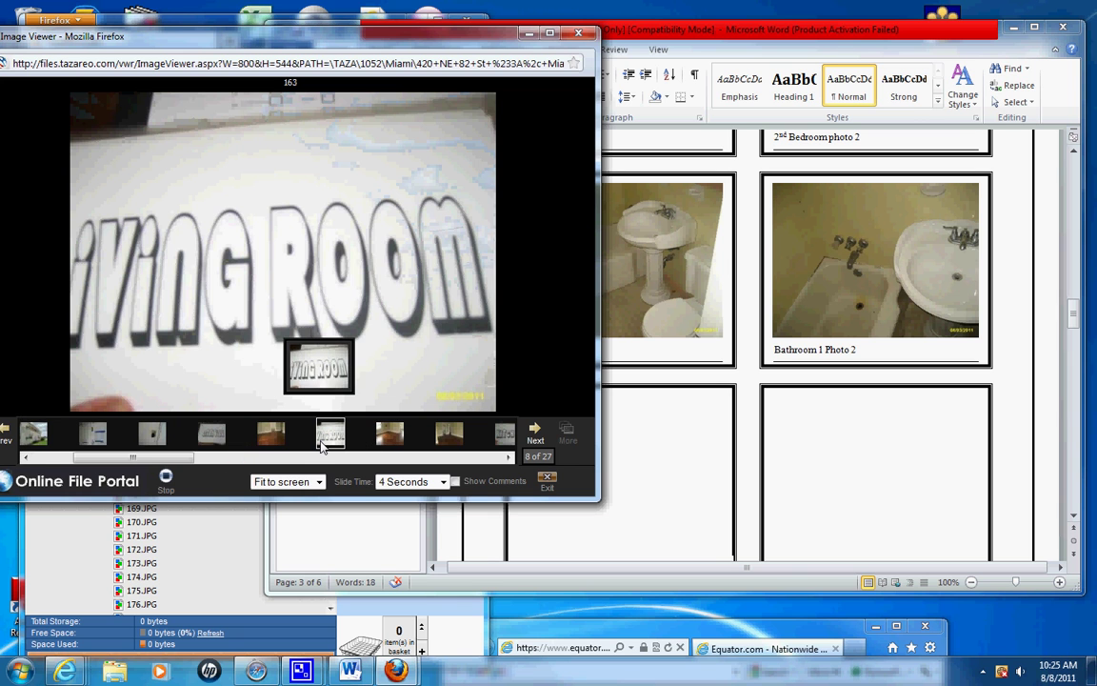
pyautogui.moveTo(171, 458); pyautogui.dragTo(460, 465)
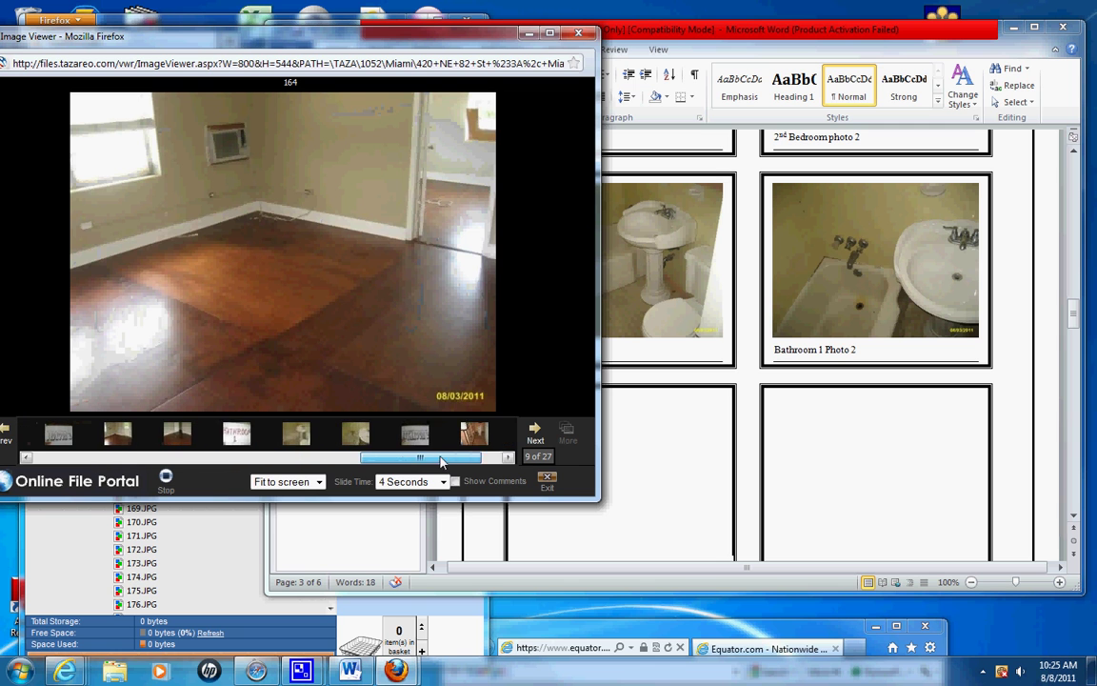
pyautogui.click(409, 437)
pyautogui.rightClick(314, 288)
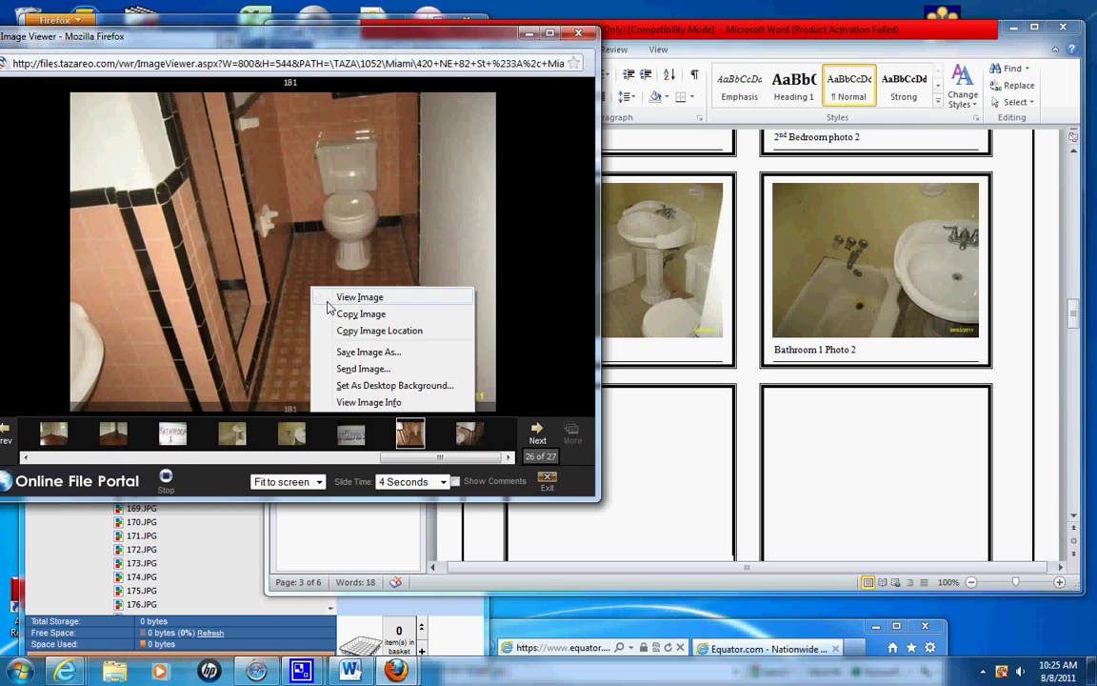
pyautogui.click(389, 320)
pyautogui.click(617, 416)
pyautogui.rightClick(625, 425)
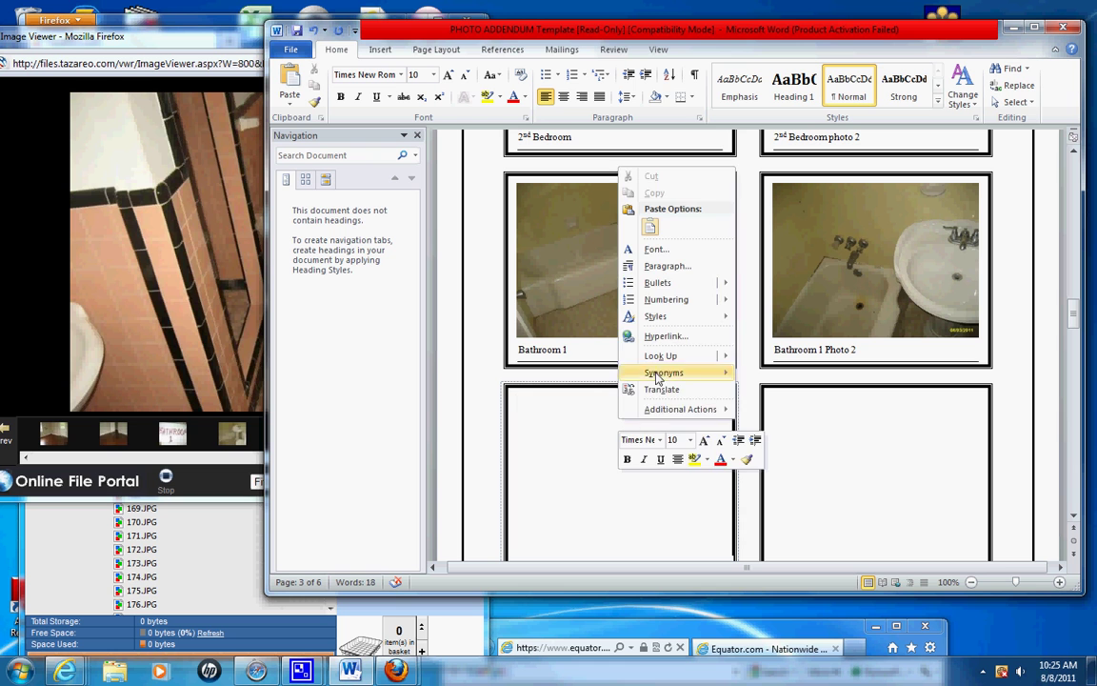
pyautogui.click(649, 226)
# Paste the last bathroom sink photo (27 of 27) into the empty right cell.
pyautogui.click(867, 458)
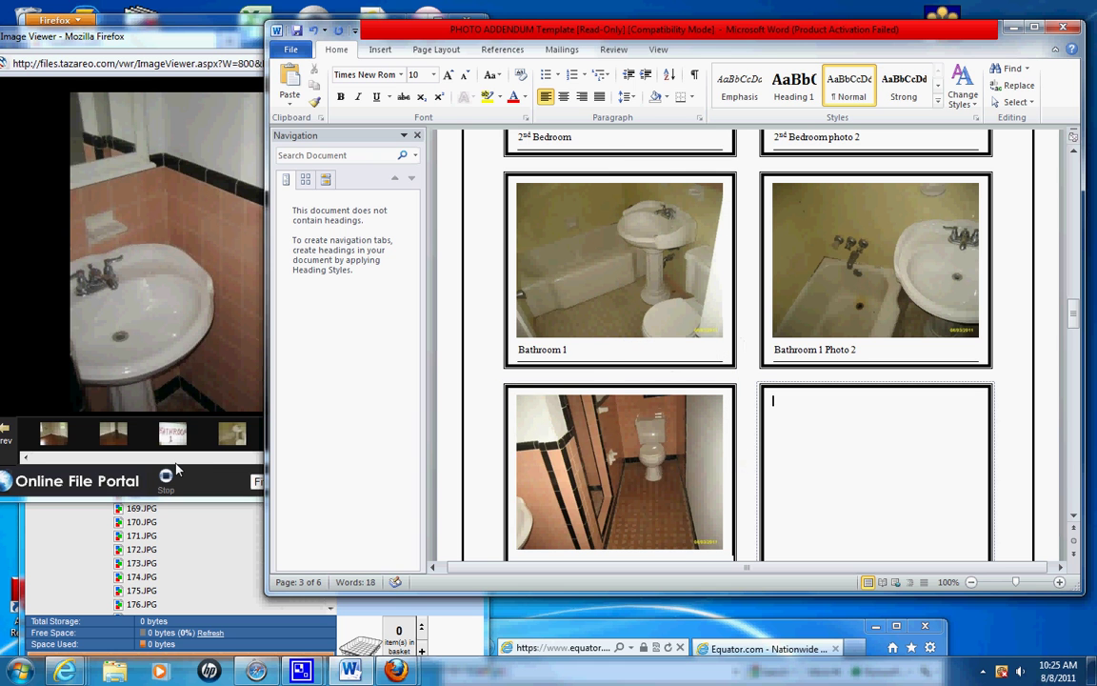
pyautogui.click(396, 671)
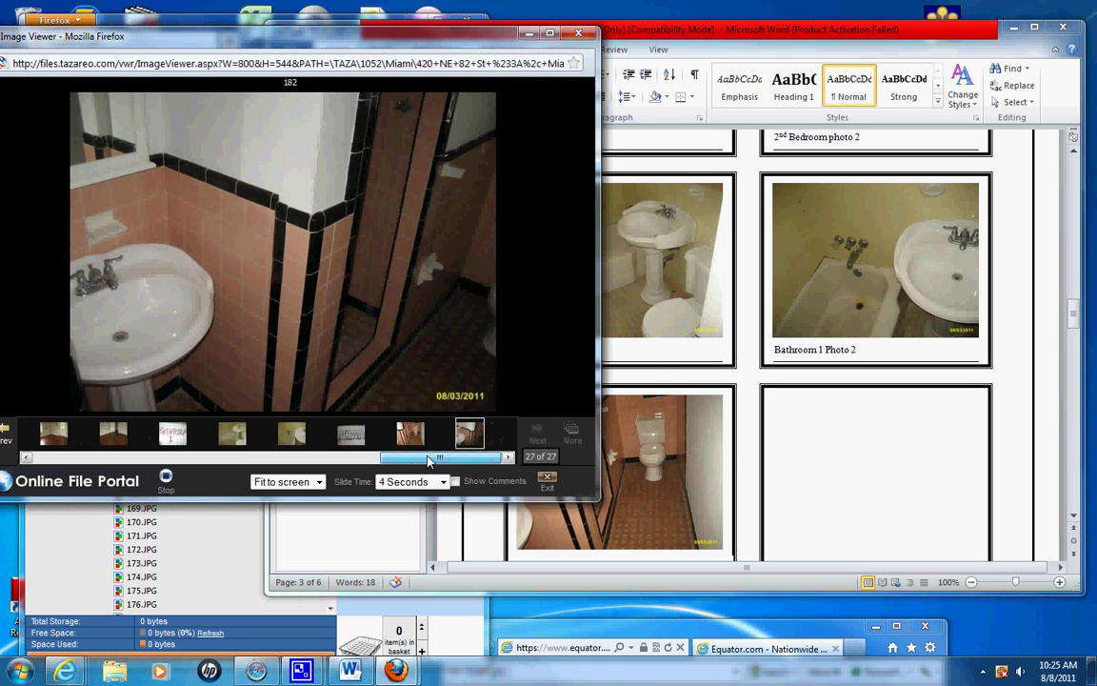
pyautogui.rightClick(358, 305)
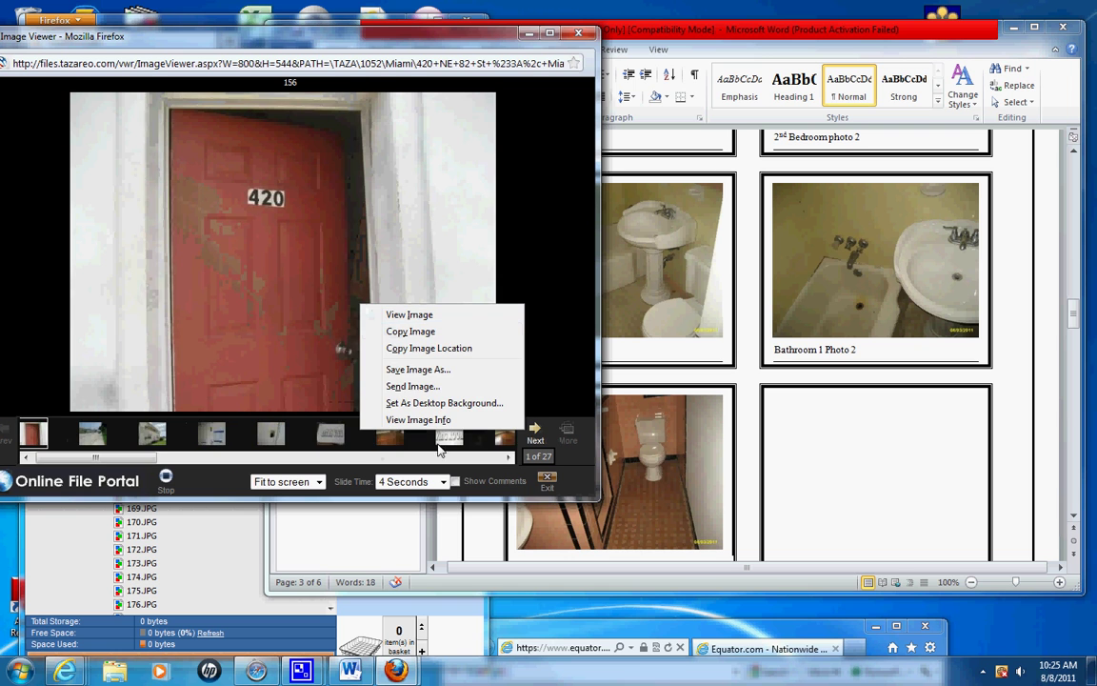
pyautogui.click(95, 457)
pyautogui.moveTo(95, 457); pyautogui.dragTo(455, 463)
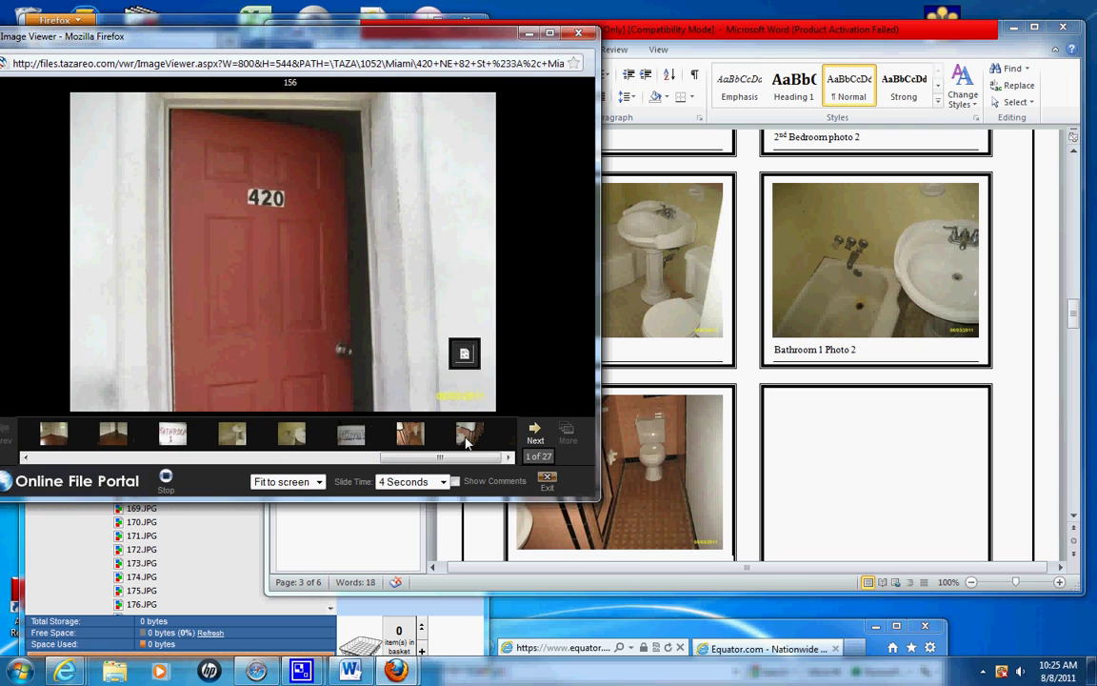
pyautogui.click(469, 434)
pyautogui.rightClick(296, 326)
pyautogui.click(333, 351)
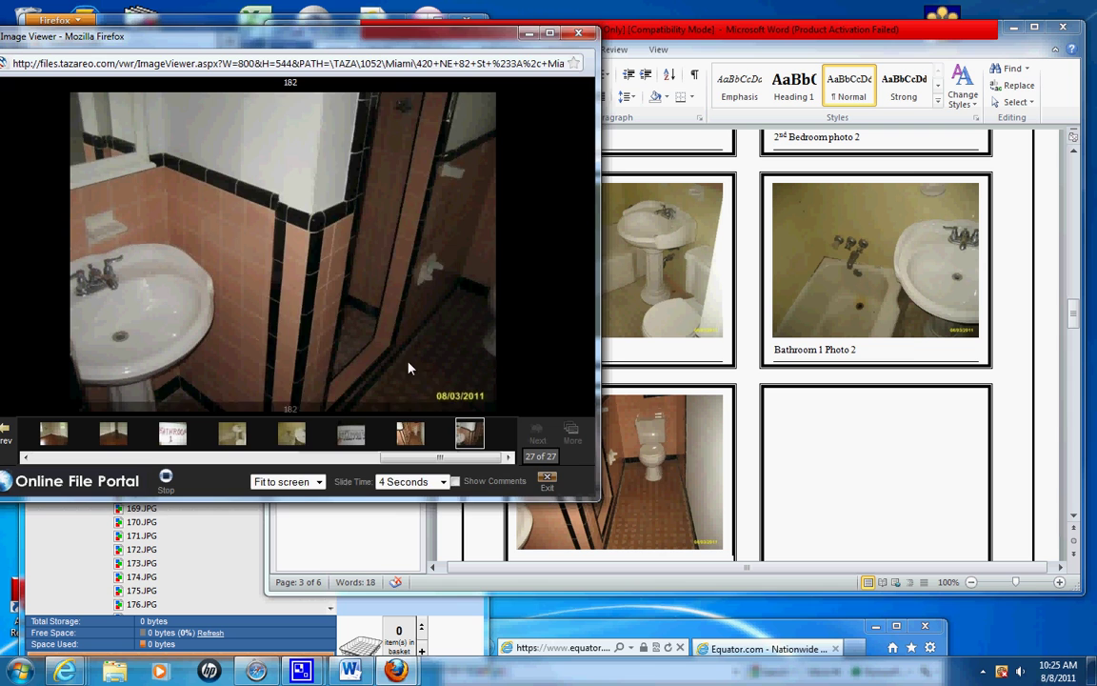
pyautogui.click(801, 409)
pyautogui.rightClick(803, 419)
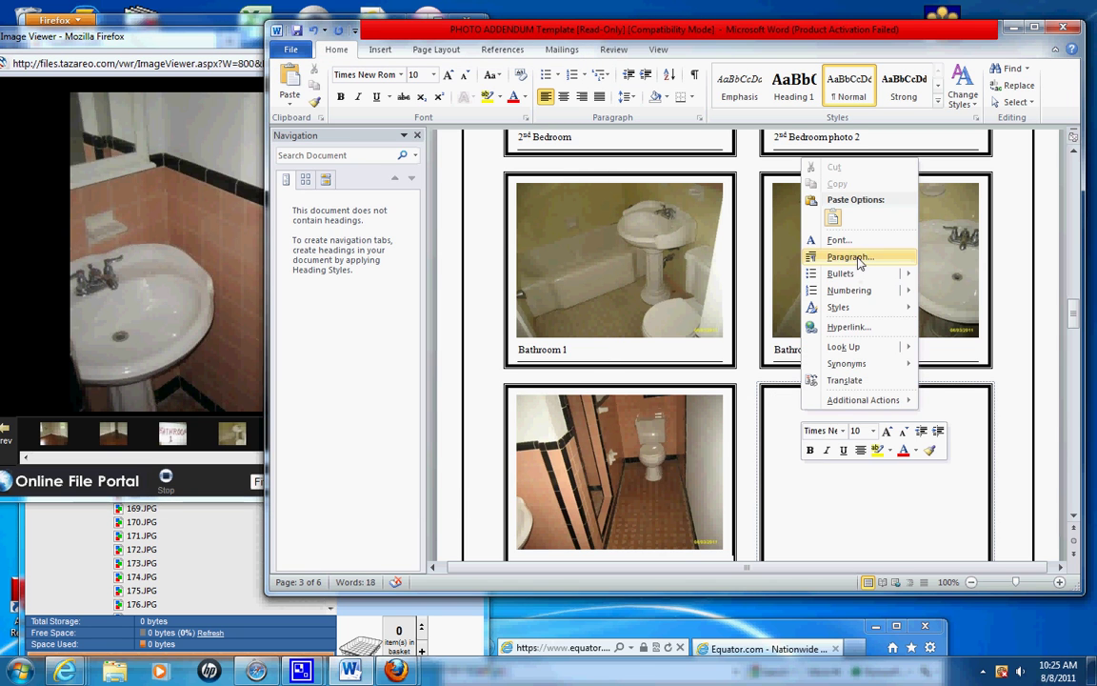
pyautogui.click(833, 218)
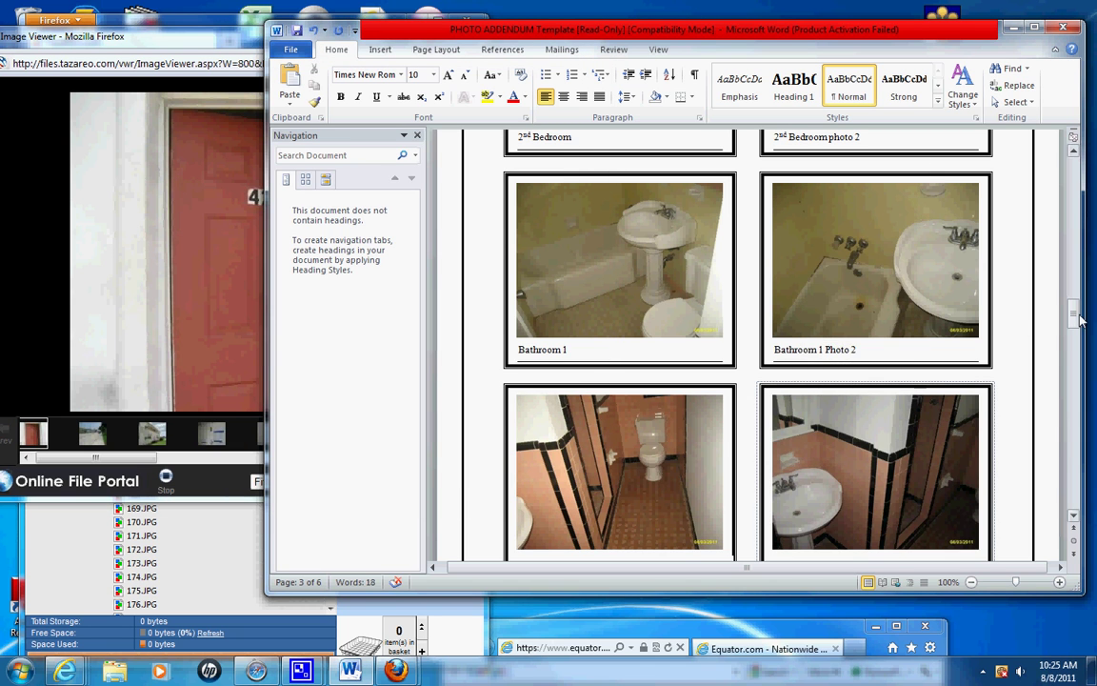
# Caption them Bathroom 2 and Bathroom 2 Photo 2, close the viewer, and scroll to the next page.
pyautogui.scroll(-2, 972, 286)
pyautogui.click(598, 460)
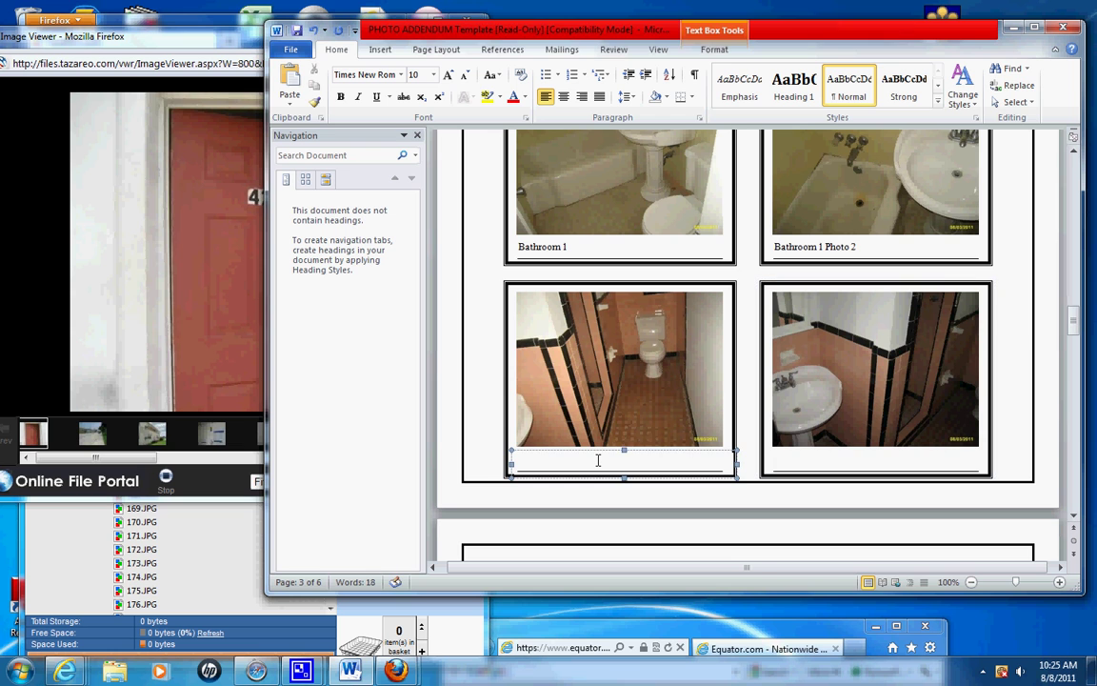
pyautogui.write('Bathroom 2')
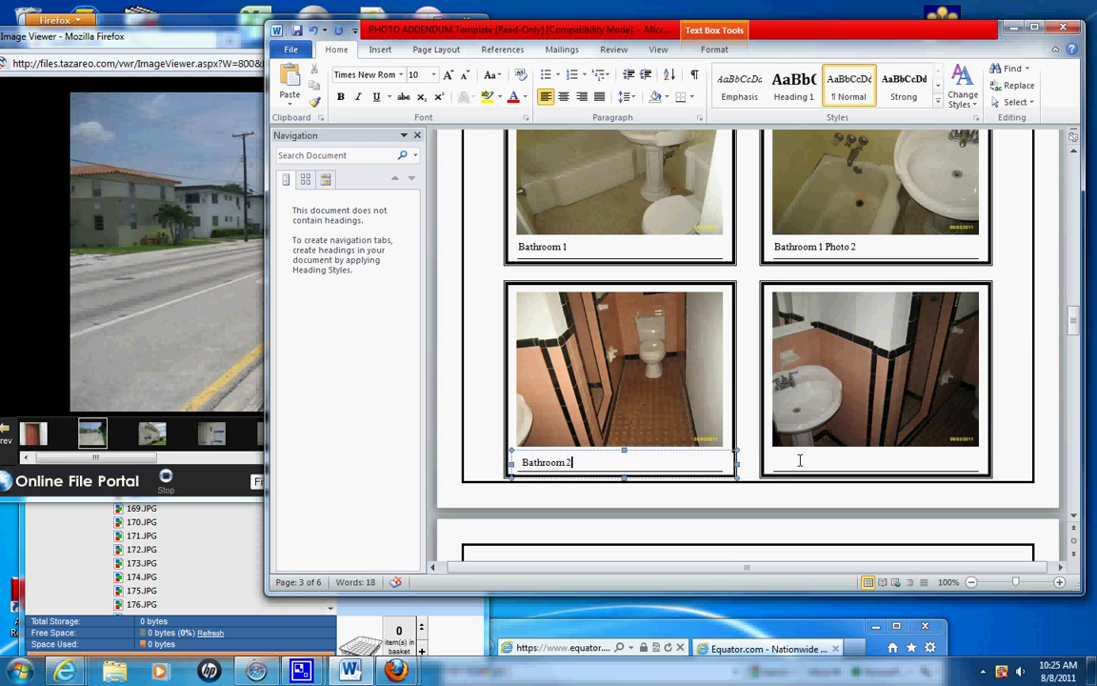
pyautogui.click(801, 460)
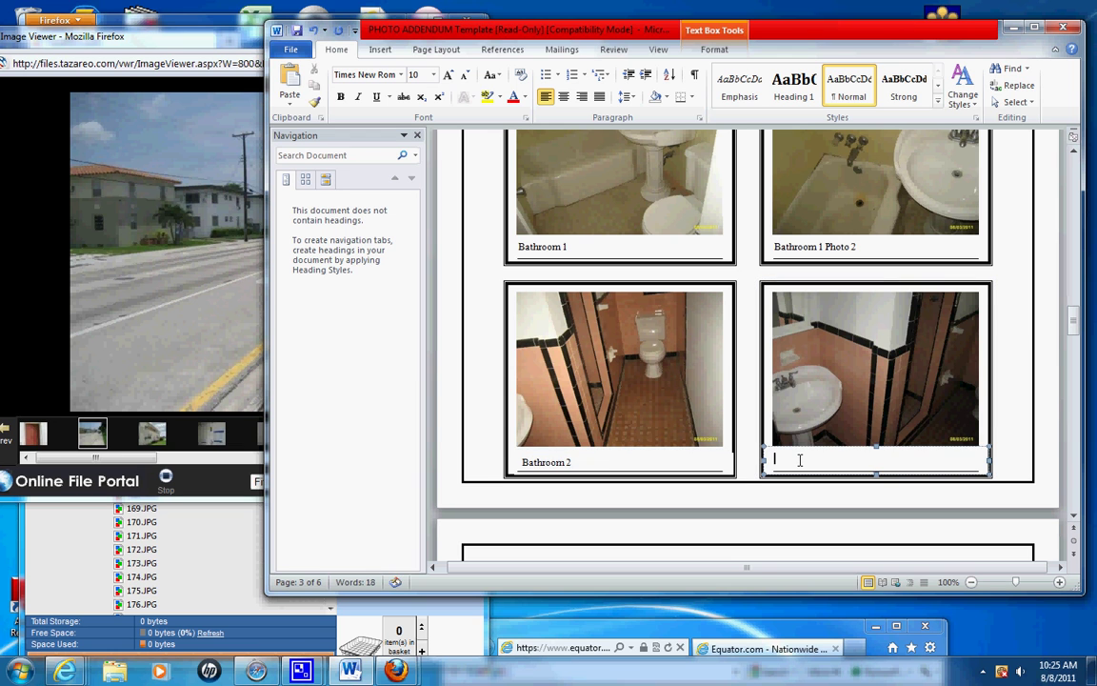
pyautogui.write('Bathroom 2 Photo 2')
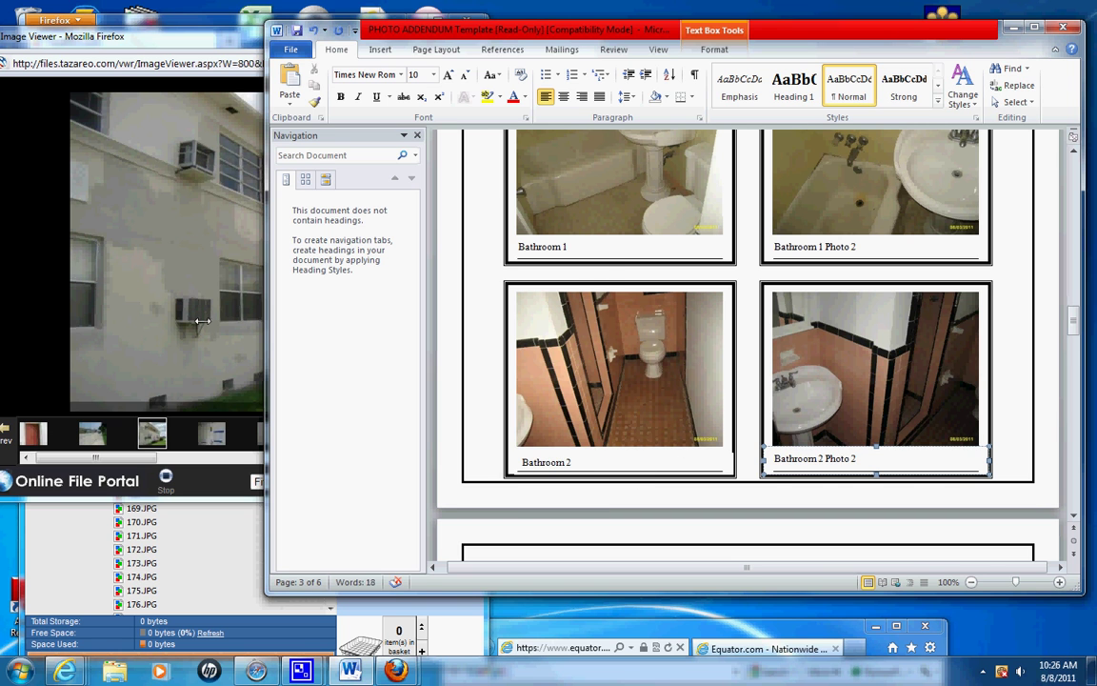
pyautogui.click(143, 36)
pyautogui.click(576, 34)
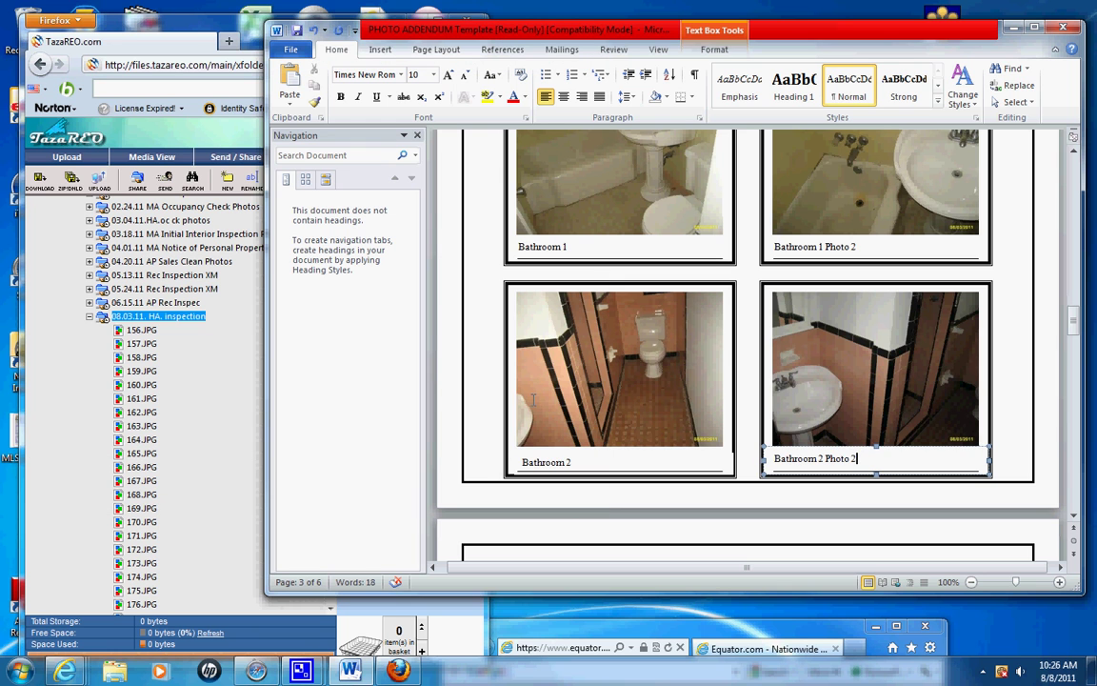
pyautogui.moveTo(1075, 318); pyautogui.dragTo(1076, 345)
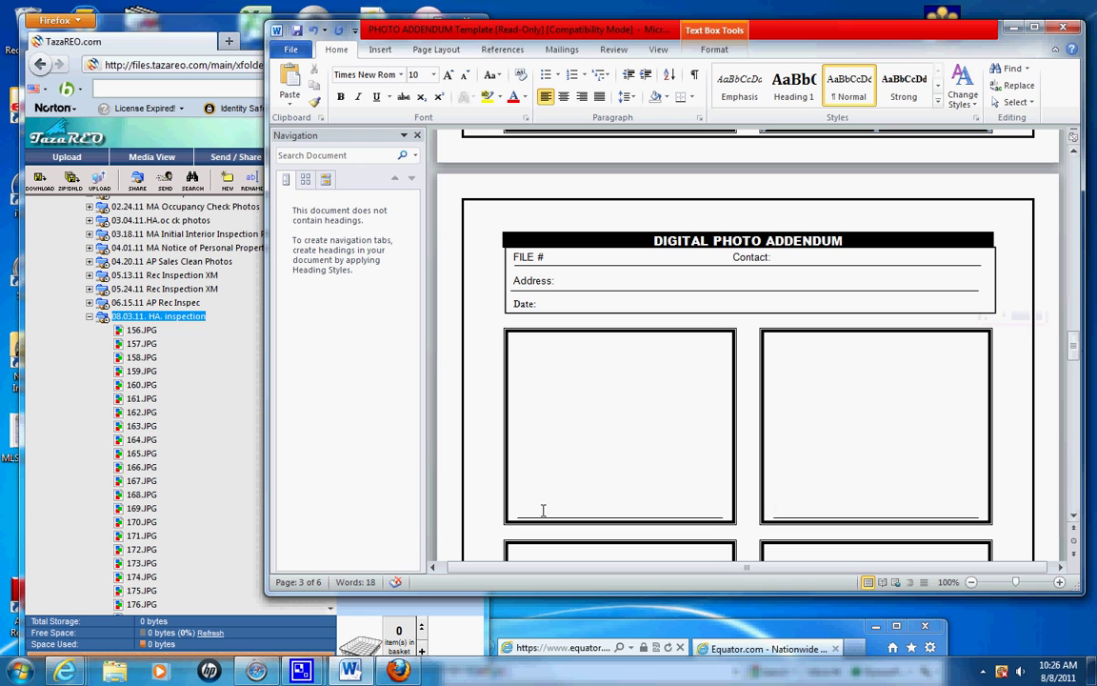
# Click into page 4's first photo box, then switch to the MLXchange comparable search results.
pyautogui.click(563, 427)
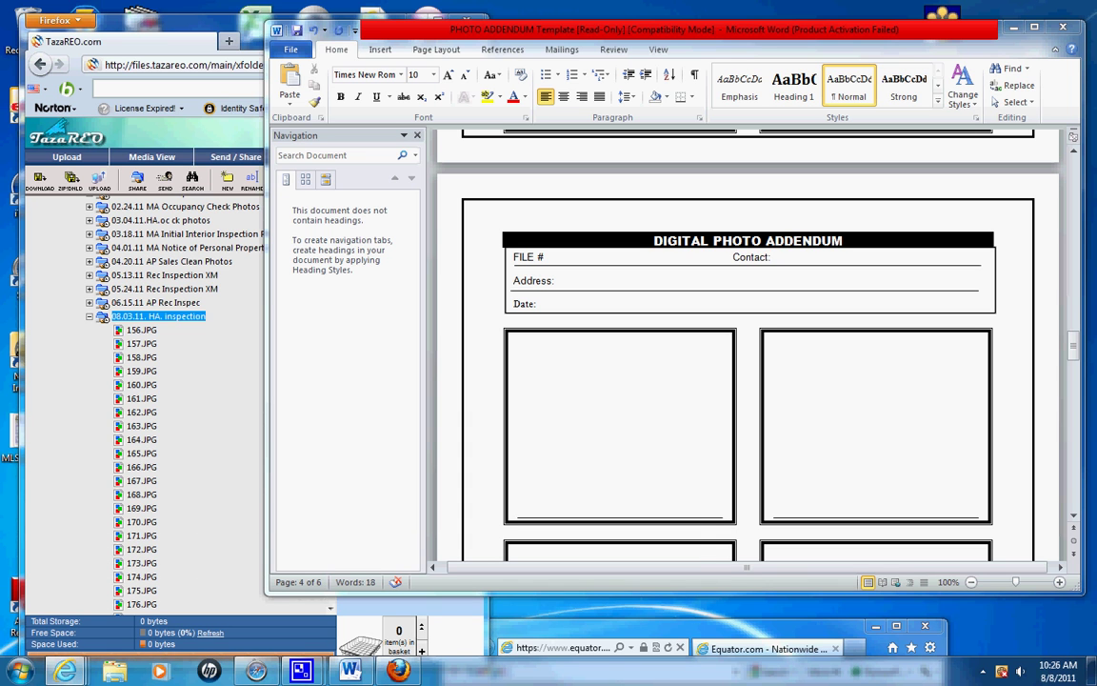
pyautogui.hotkey('alt', 'Tab')
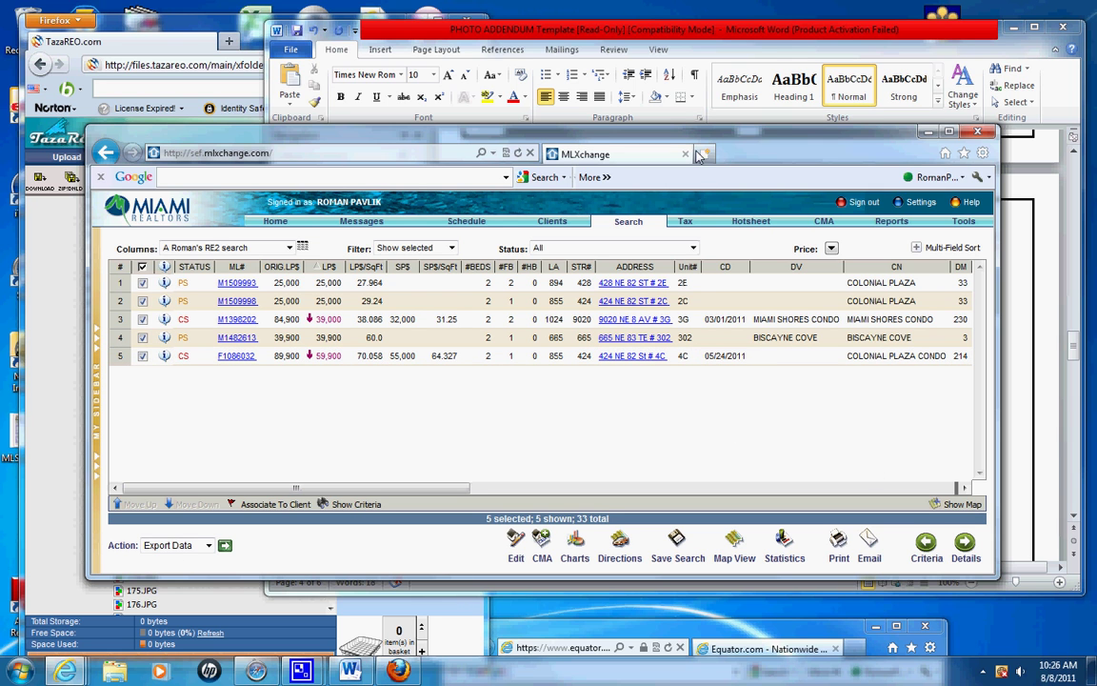
# Sign back in with the account password and show the selected listings in RE2 16 Photo View.
pyautogui.click(965, 545)
pyautogui.write('•••••')
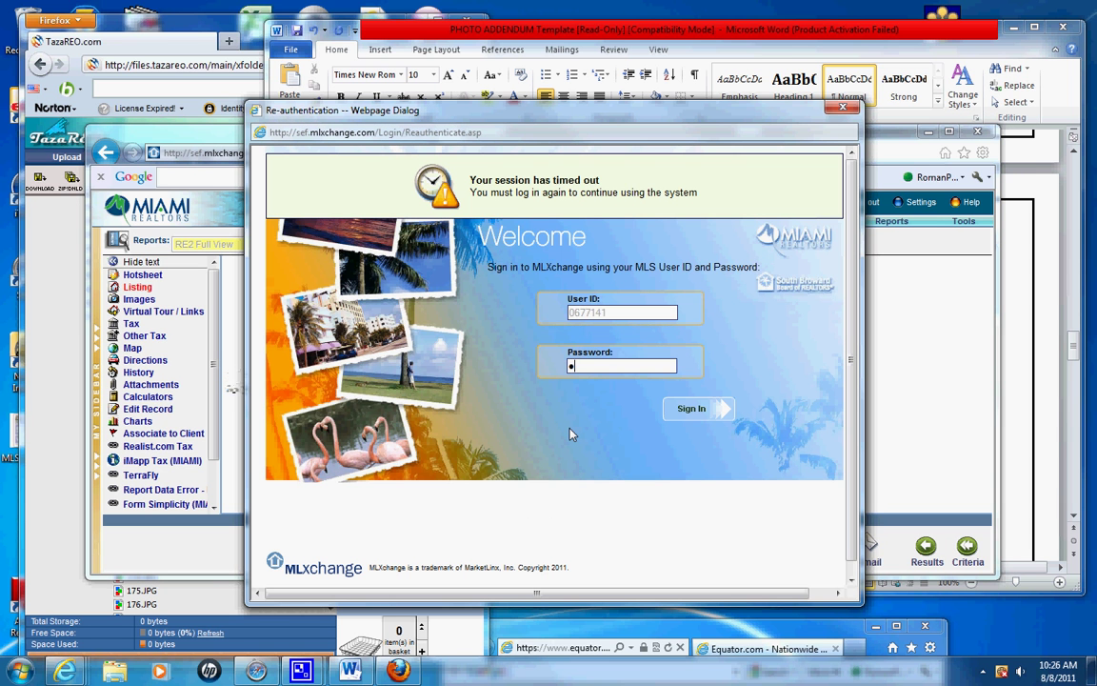
pyautogui.write('••••')
pyautogui.press('Return')
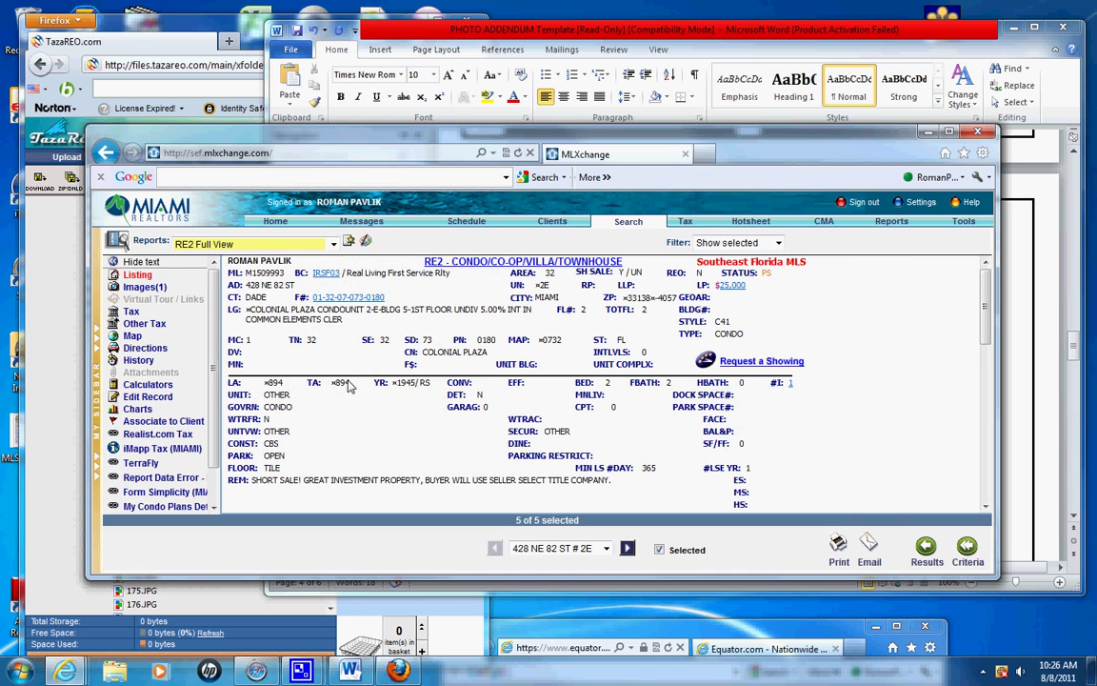
pyautogui.click(142, 287)
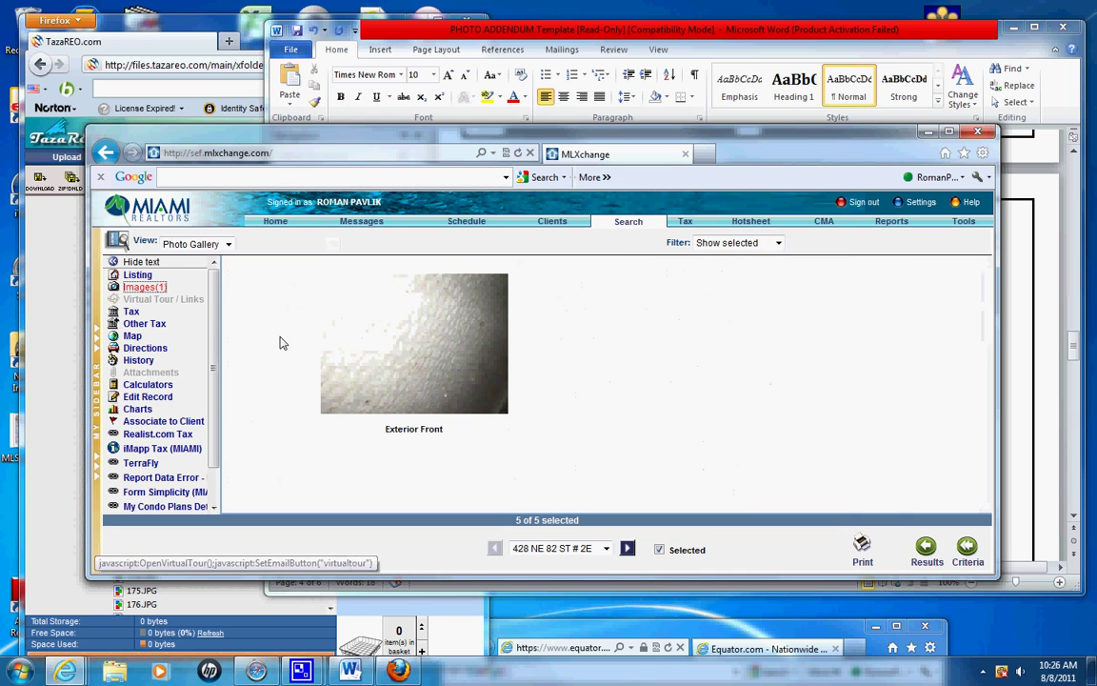
pyautogui.click(924, 545)
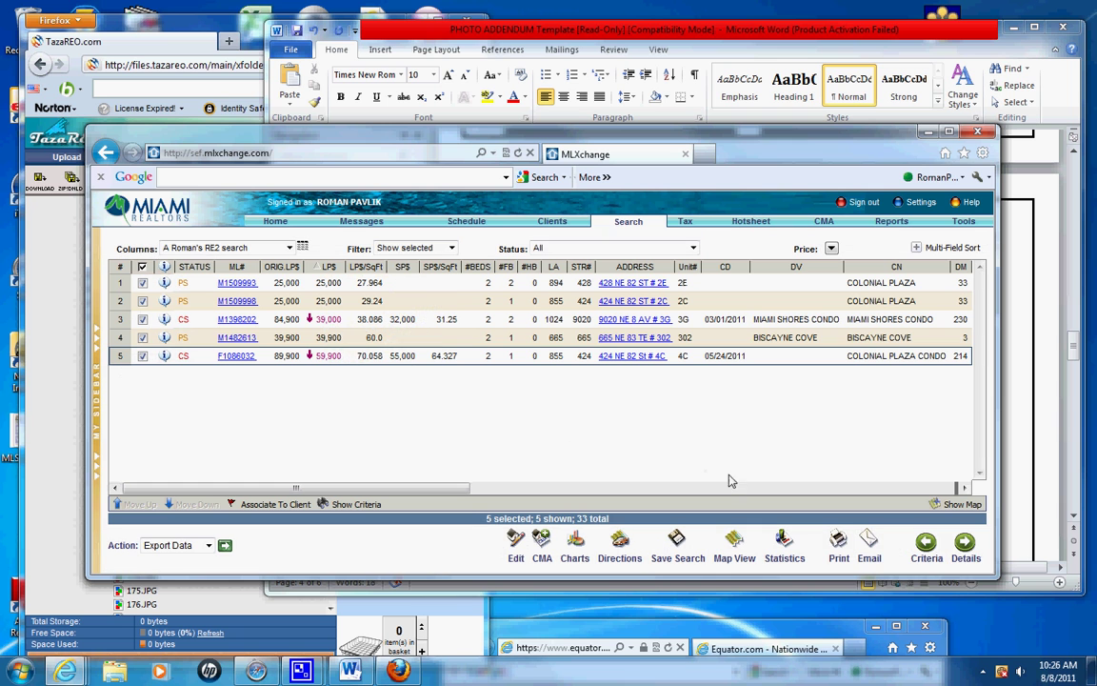
pyautogui.click(966, 551)
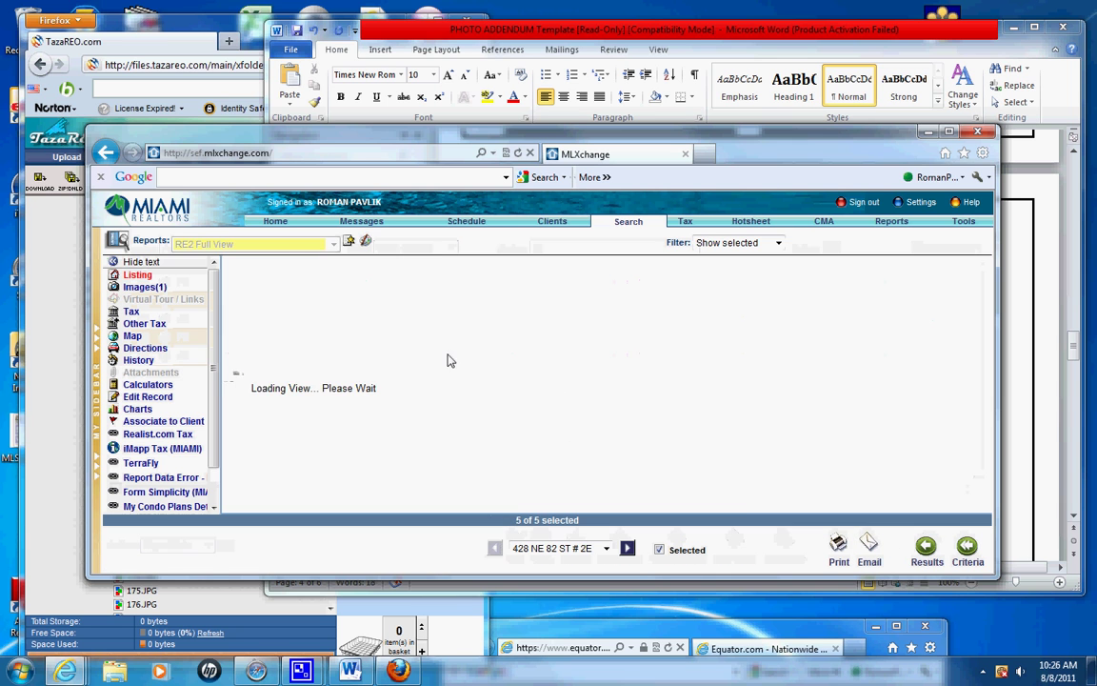
pyautogui.click(284, 244)
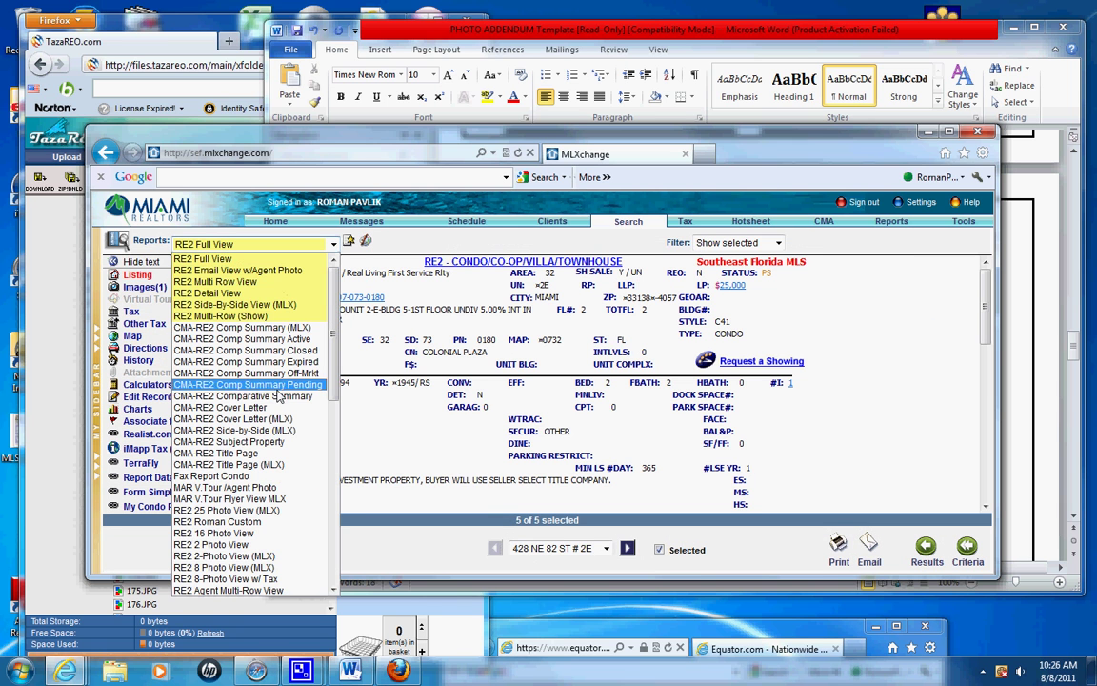
pyautogui.click(259, 534)
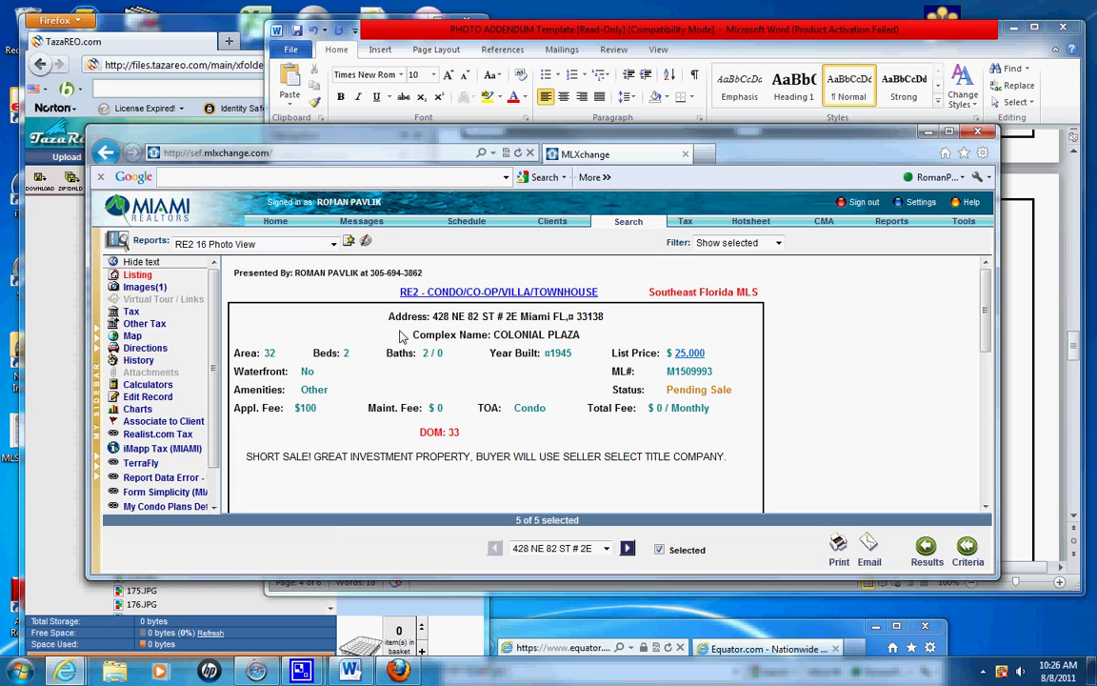
pyautogui.scroll(-2, 502, 404)
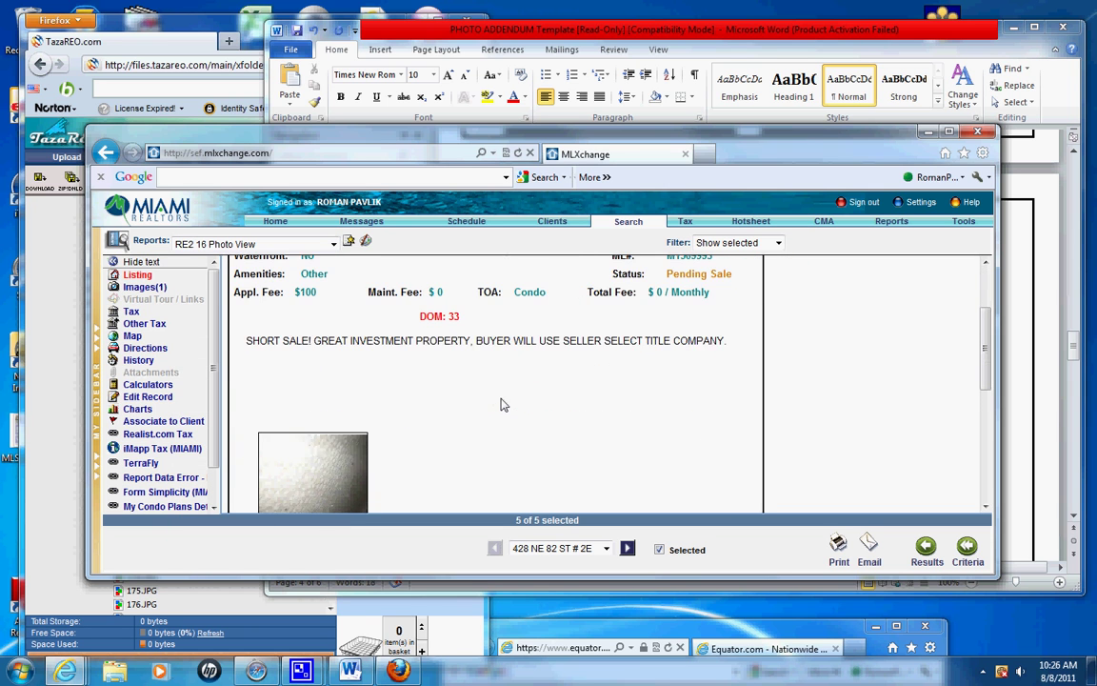
pyautogui.scroll(1, 502, 404)
pyautogui.scroll(-1, 503, 404)
pyautogui.scroll(-1, 504, 405)
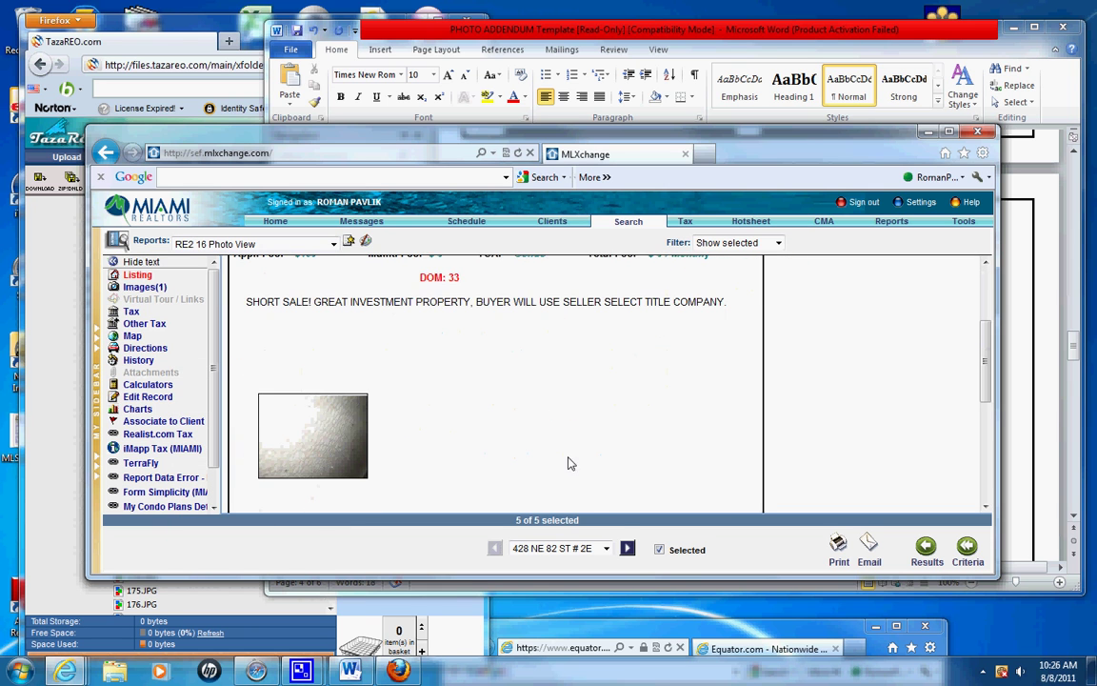
pyautogui.click(628, 548)
pyautogui.scroll(-3, 509, 417)
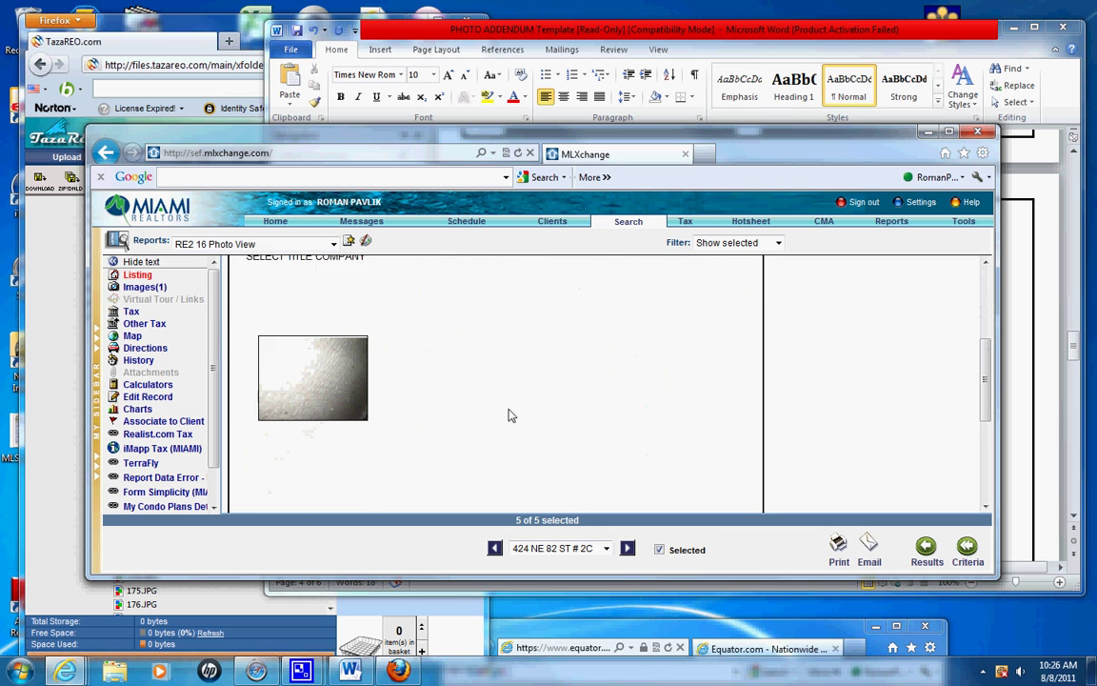
pyautogui.click(628, 549)
pyautogui.scroll(-1, 522, 382)
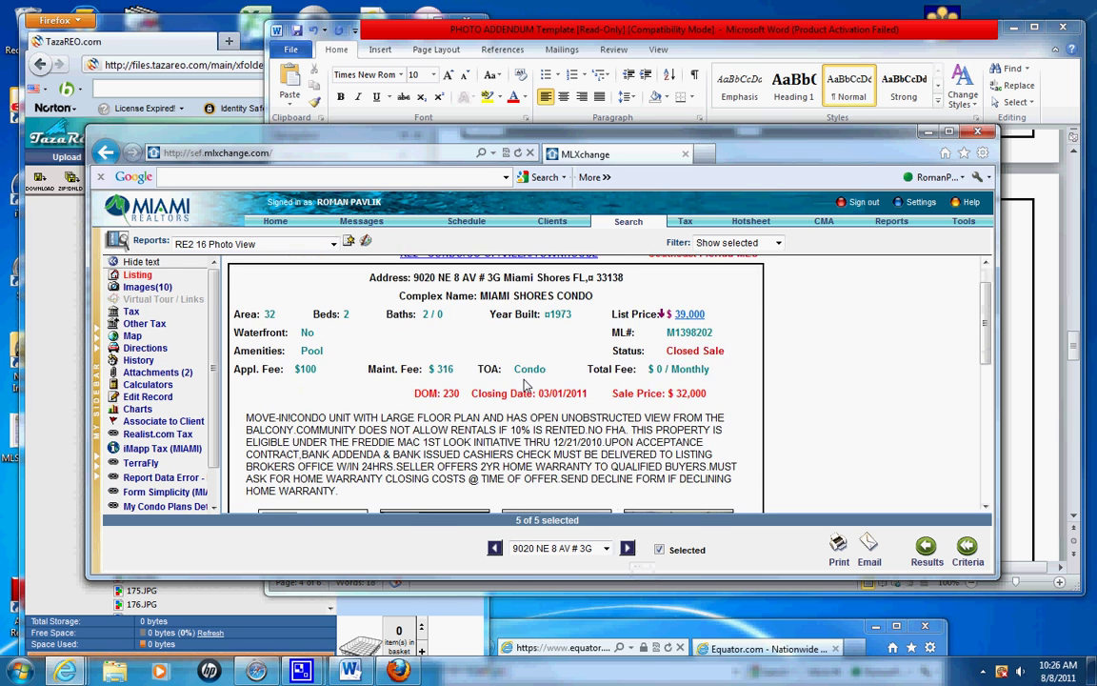
pyautogui.scroll(-1, 524, 383)
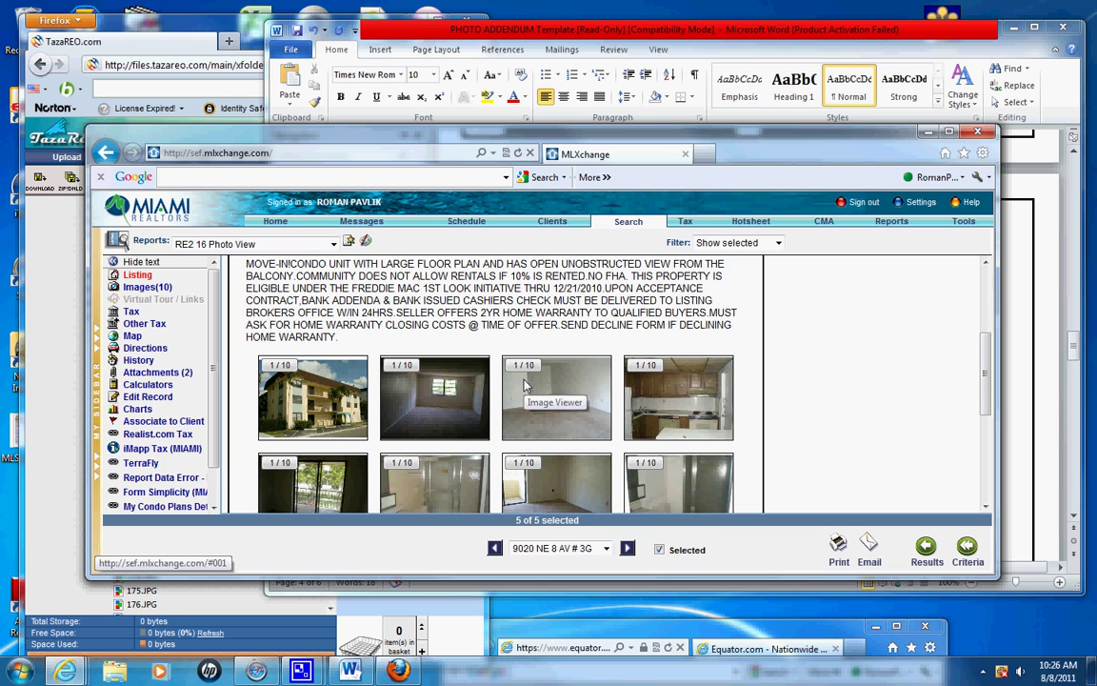
pyautogui.scroll(-1, 524, 385)
pyautogui.scroll(3, 329, 362)
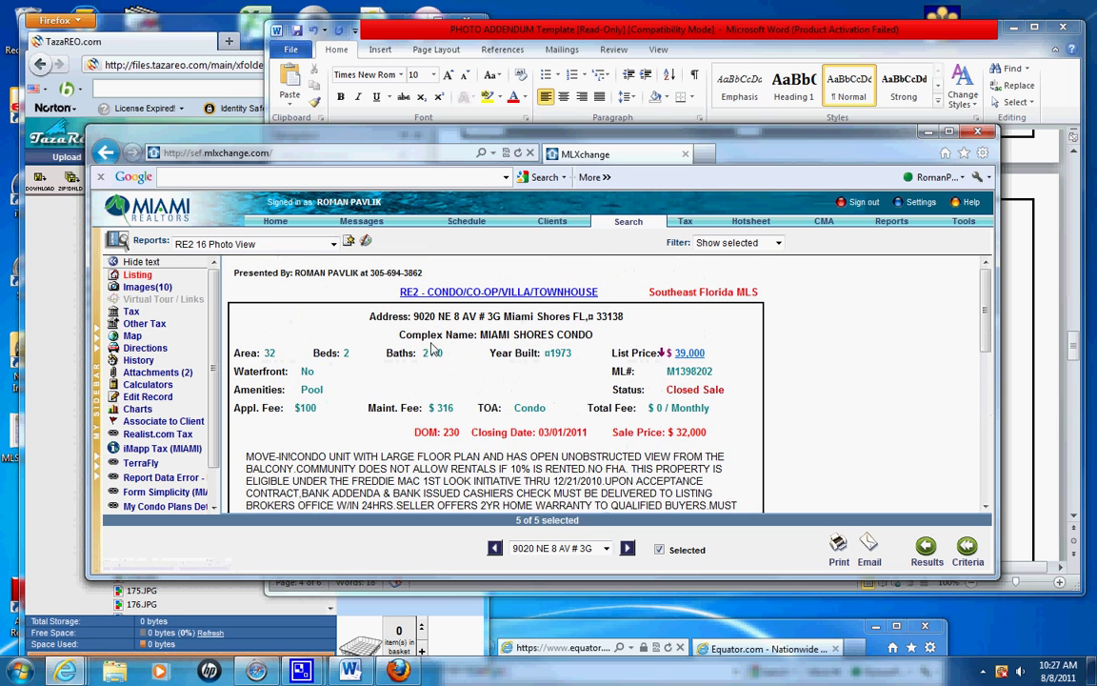
pyautogui.scroll(-3, 597, 388)
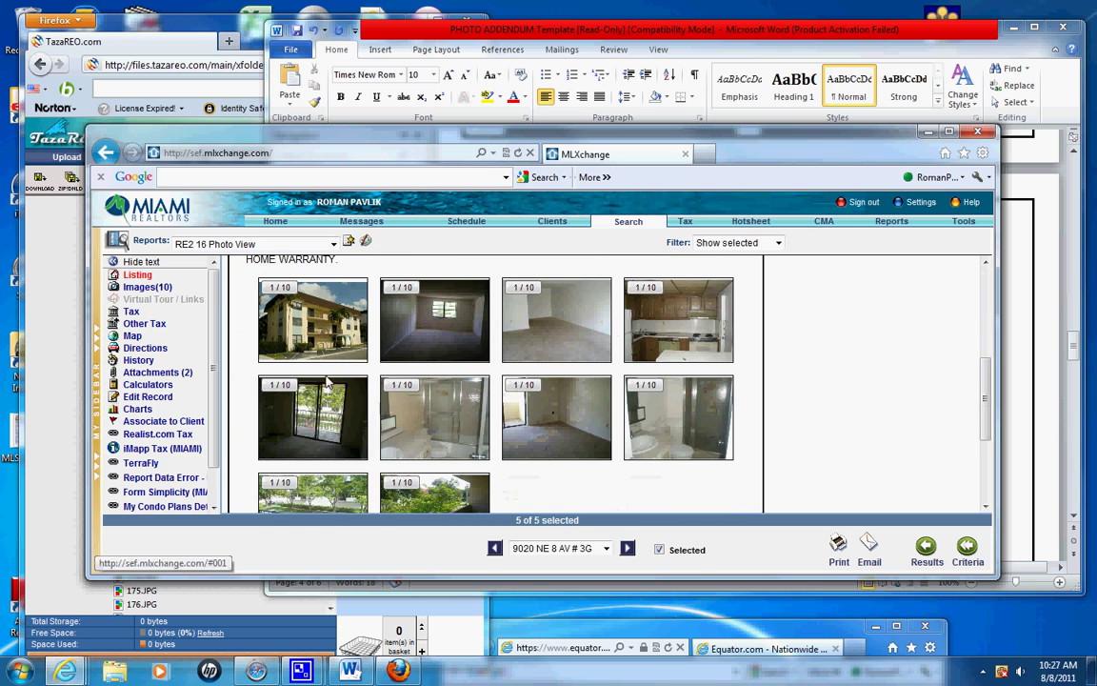
# Save the exterior building photo as JPEG '420ne82 CLOSED COMP 3 photo' in Pictures.
pyautogui.rightClick(321, 330)
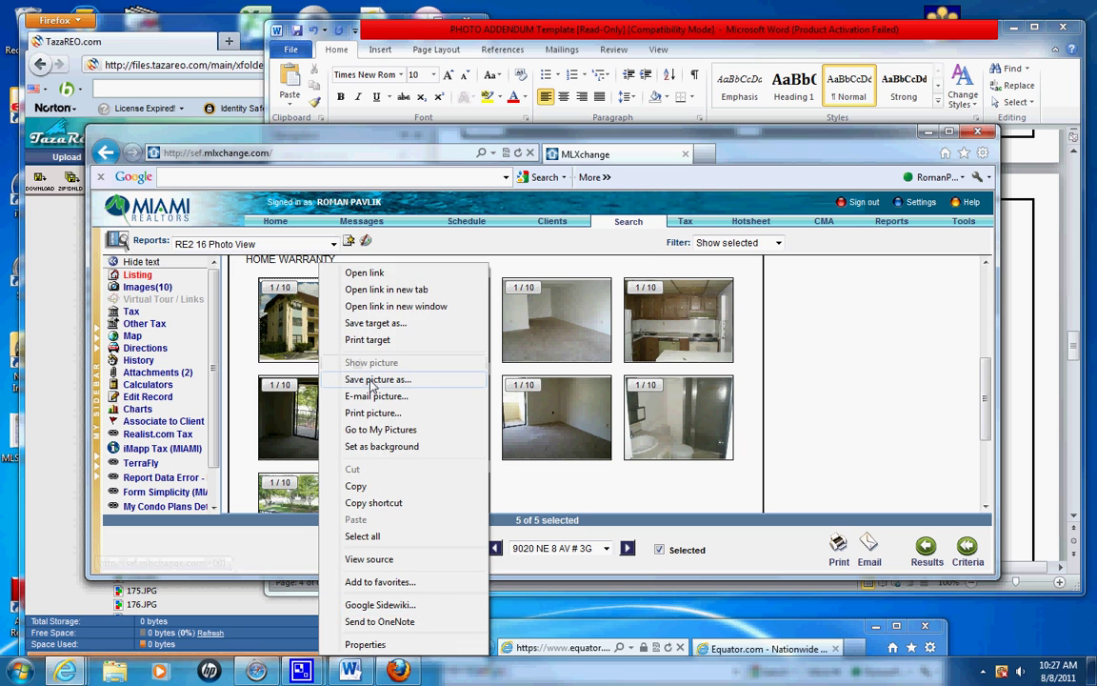
pyautogui.click(448, 379)
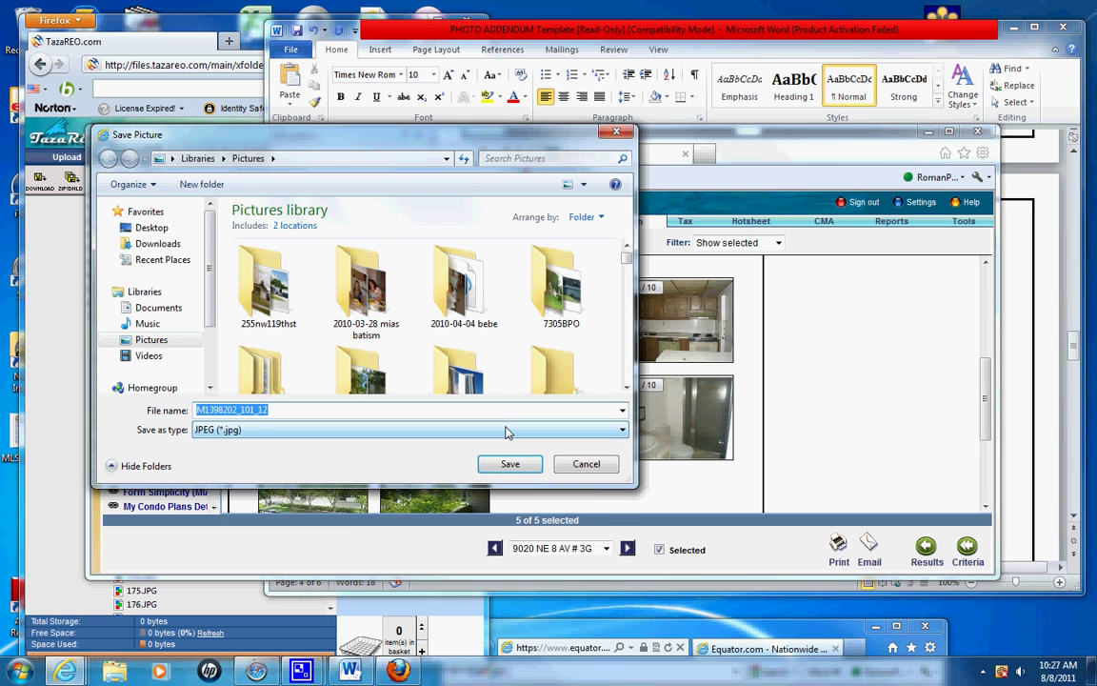
pyautogui.write('420ne82  CLOSED COMP 3 photo')
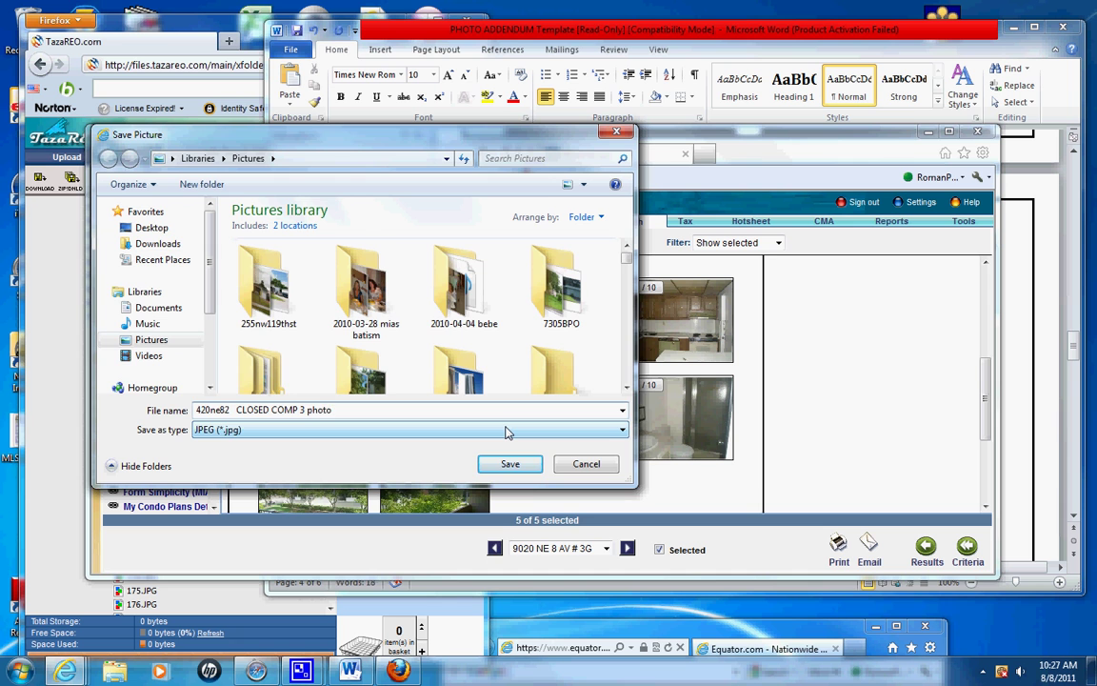
pyautogui.click(511, 464)
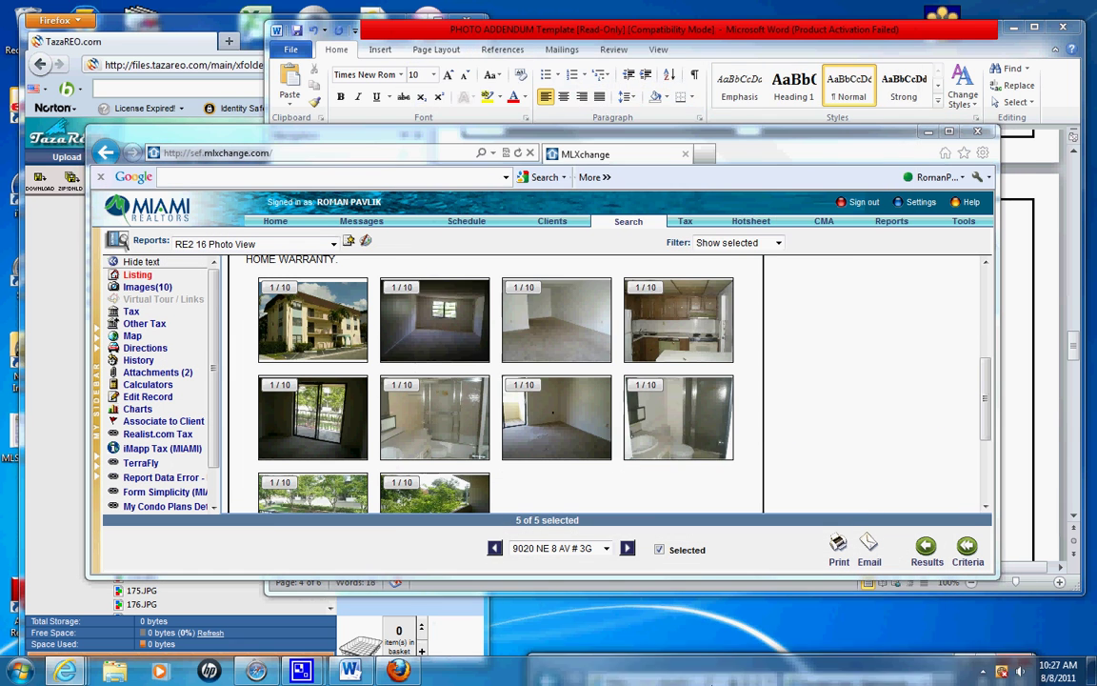
# Back in Word, place the cursor in page 4's top-left photo box, cancel Insert Picture, and scroll down.
pyautogui.click(337, 672)
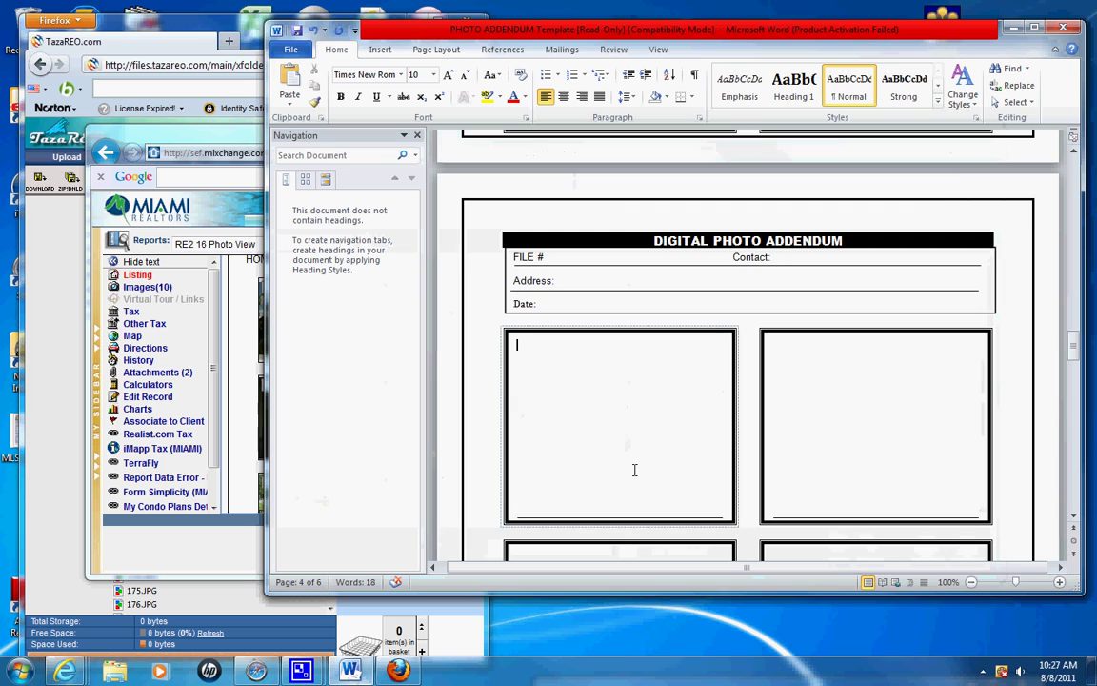
pyautogui.rightClick(566, 353)
pyautogui.rightClick(535, 358)
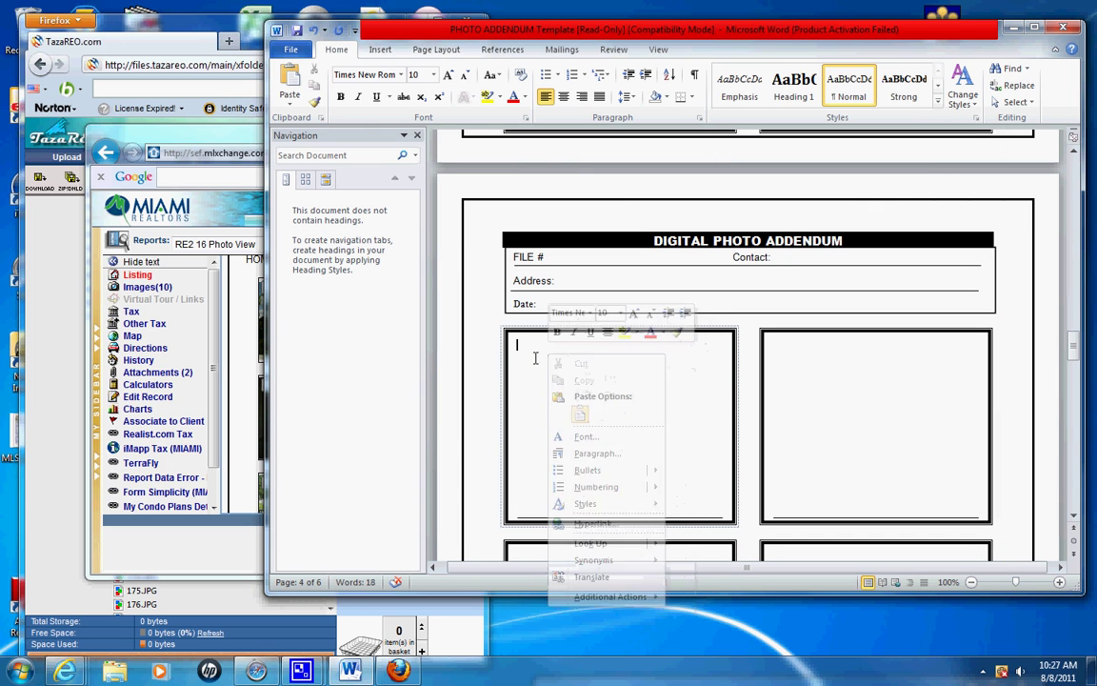
pyautogui.rightClick(536, 358)
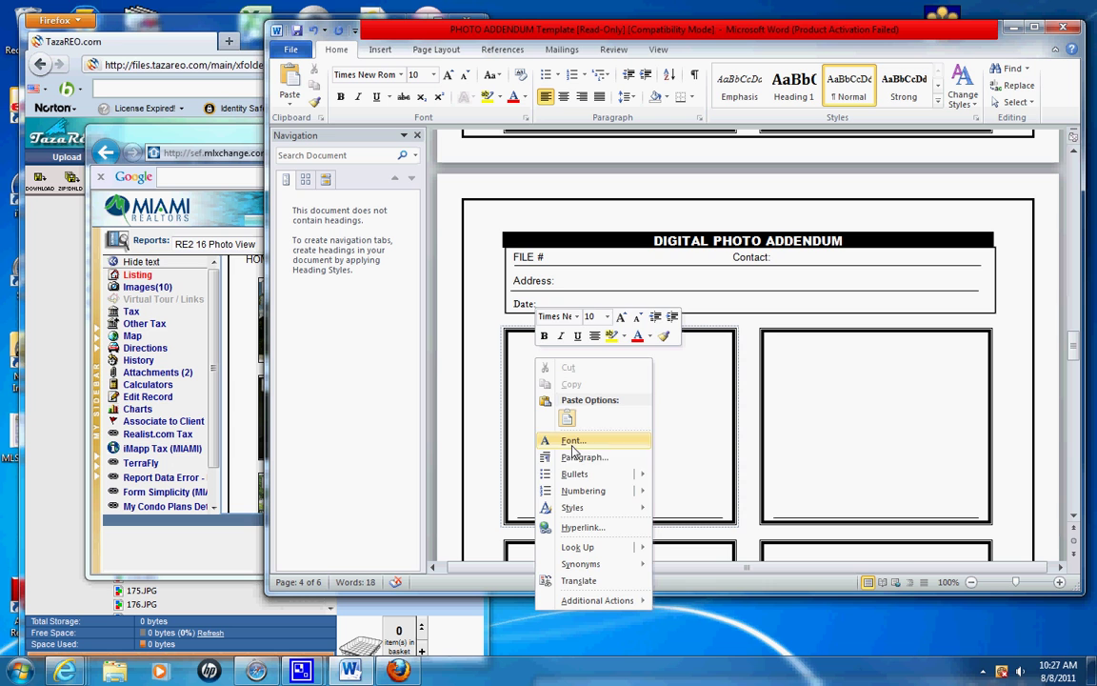
pyautogui.click(523, 349)
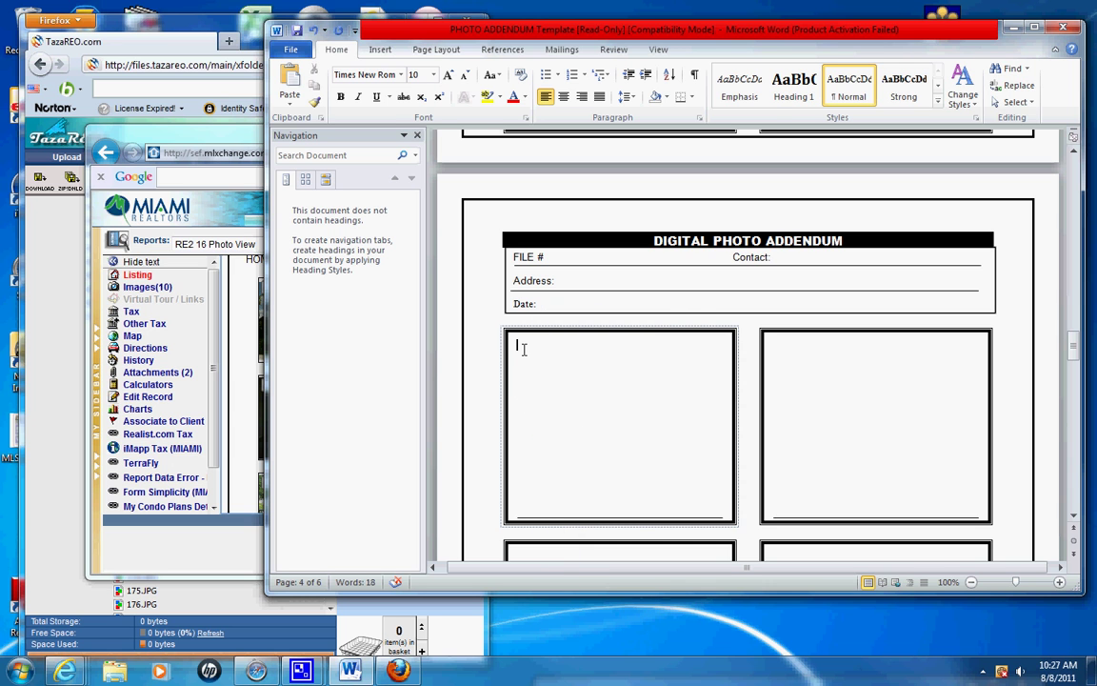
pyautogui.click(380, 49)
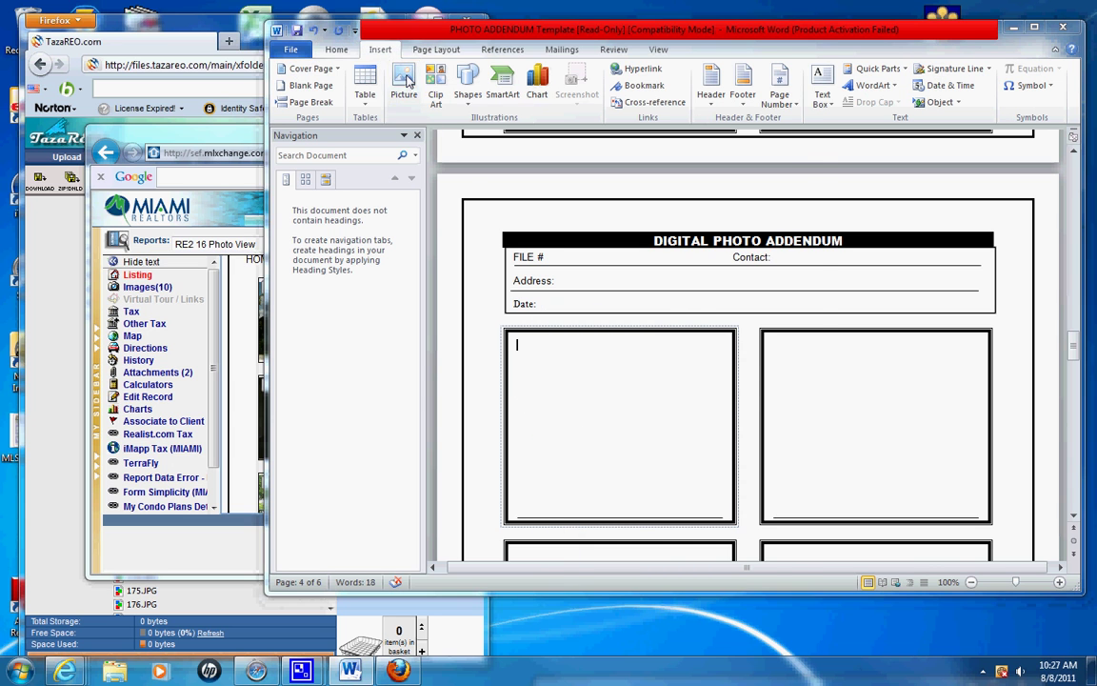
pyautogui.click(404, 82)
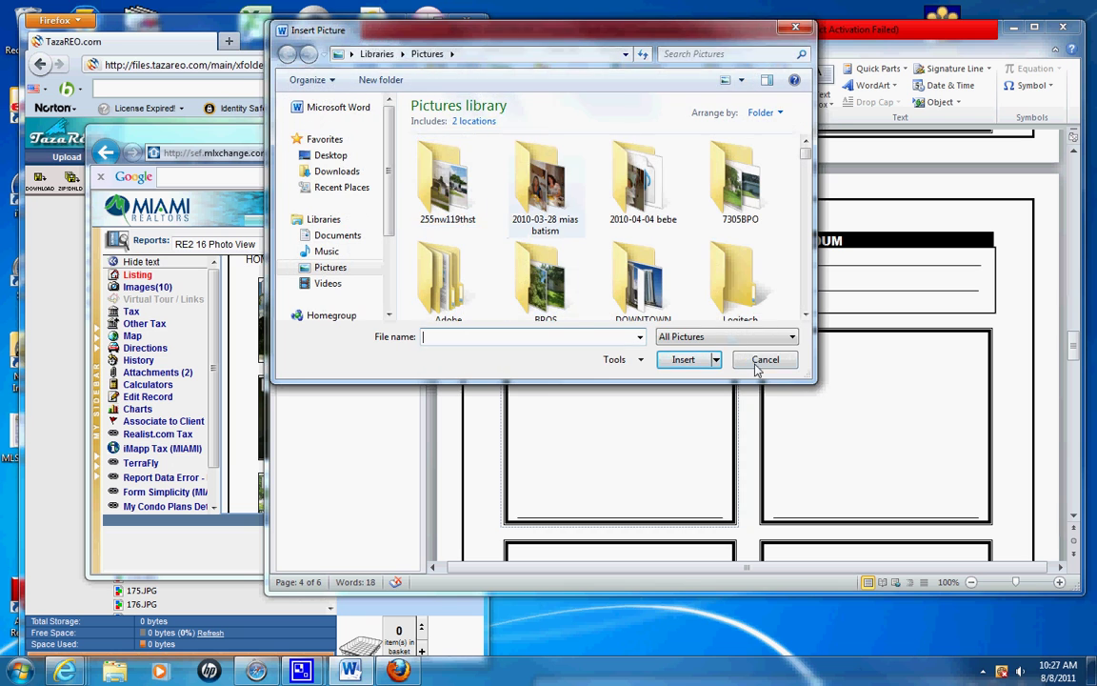
pyautogui.click(765, 361)
pyautogui.moveTo(1074, 360); pyautogui.dragTo(1074, 371)
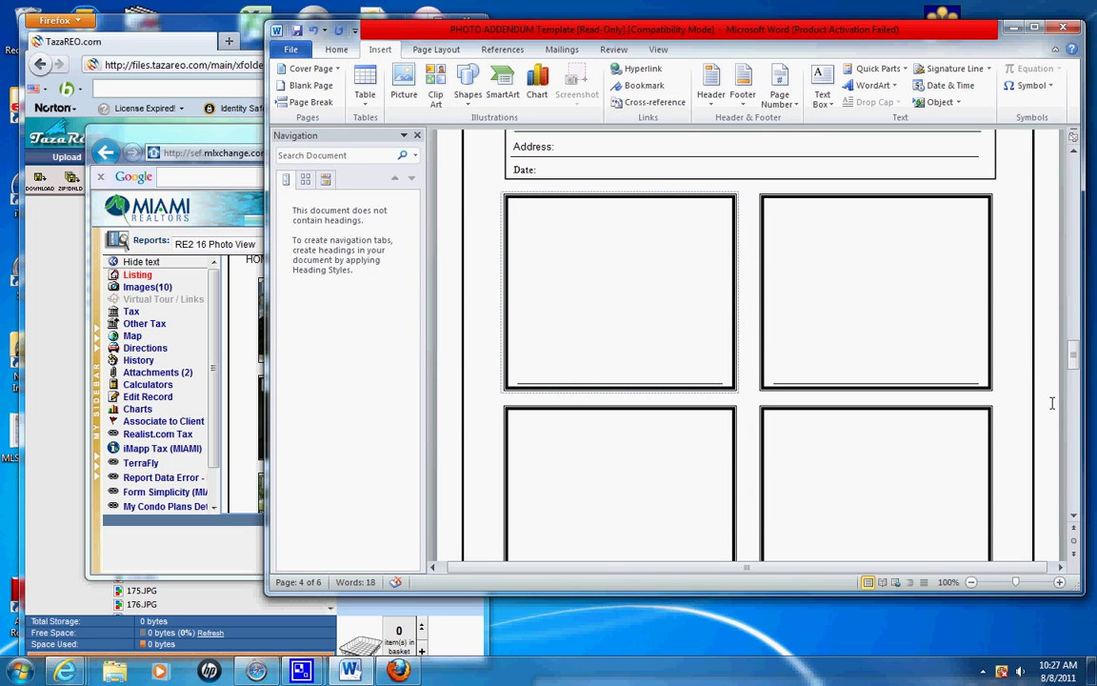
pyautogui.scroll(-2, 953, 305)
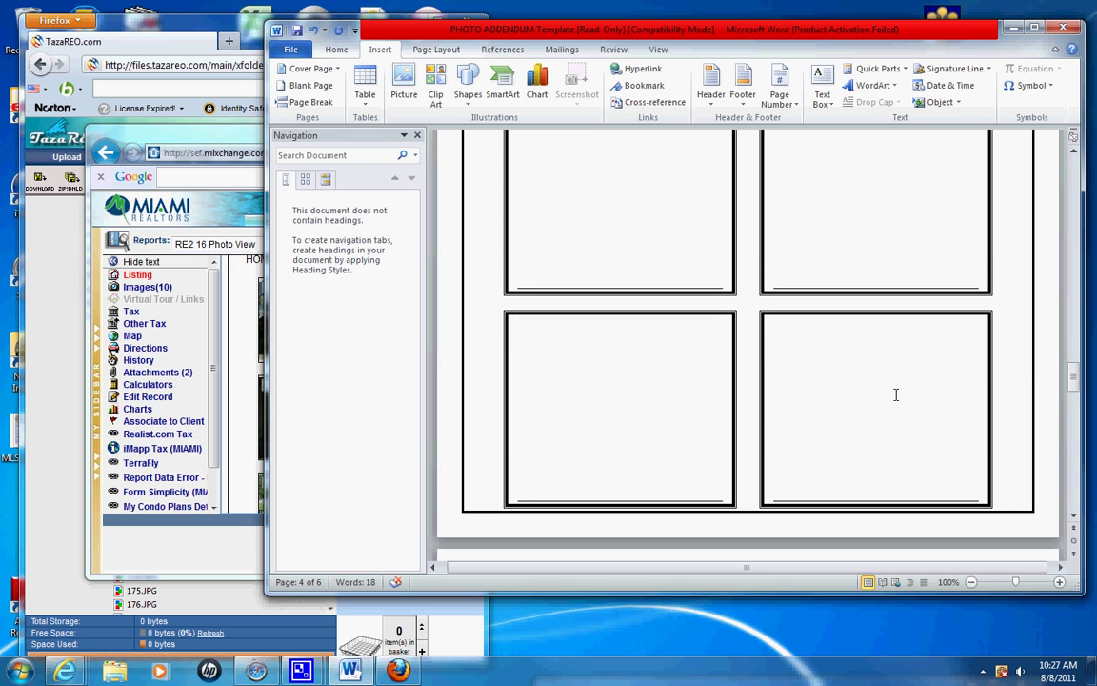
# Print the addendum, accepting the printable-area margin warning.
pyautogui.click(290, 49)
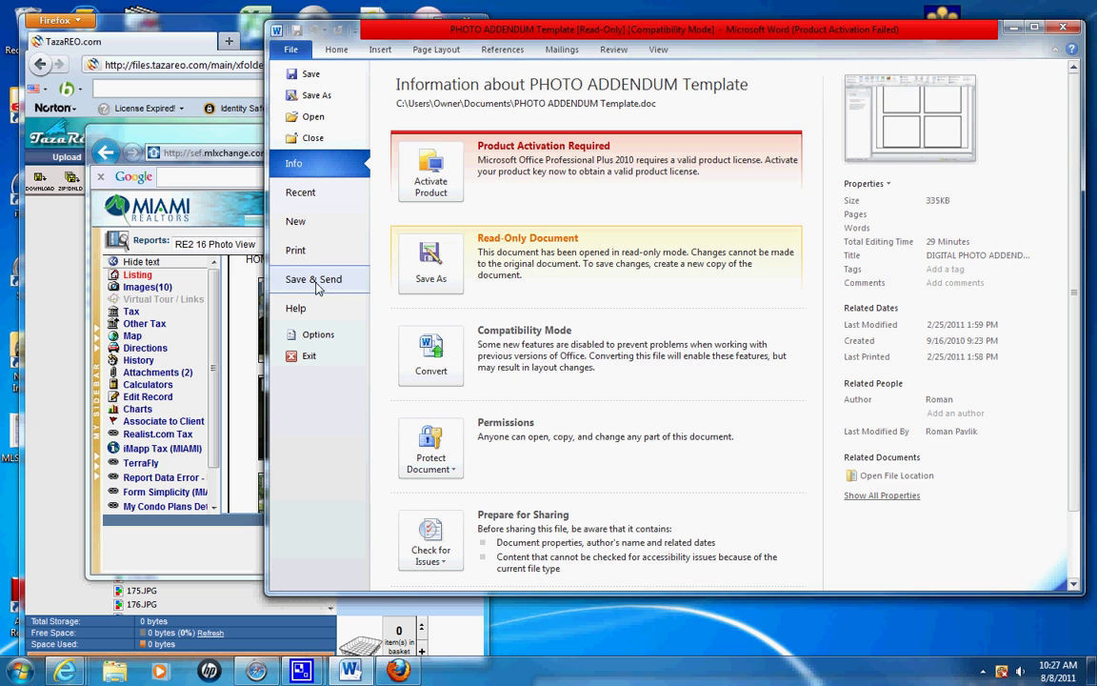
pyautogui.click(317, 251)
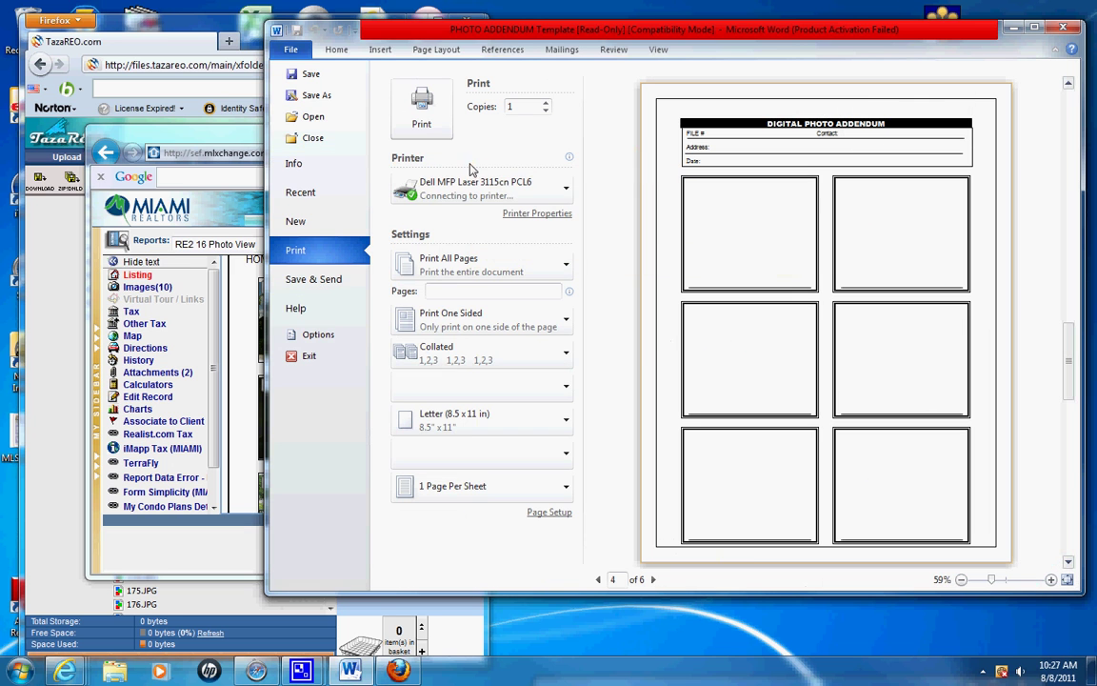
pyautogui.click(405, 95)
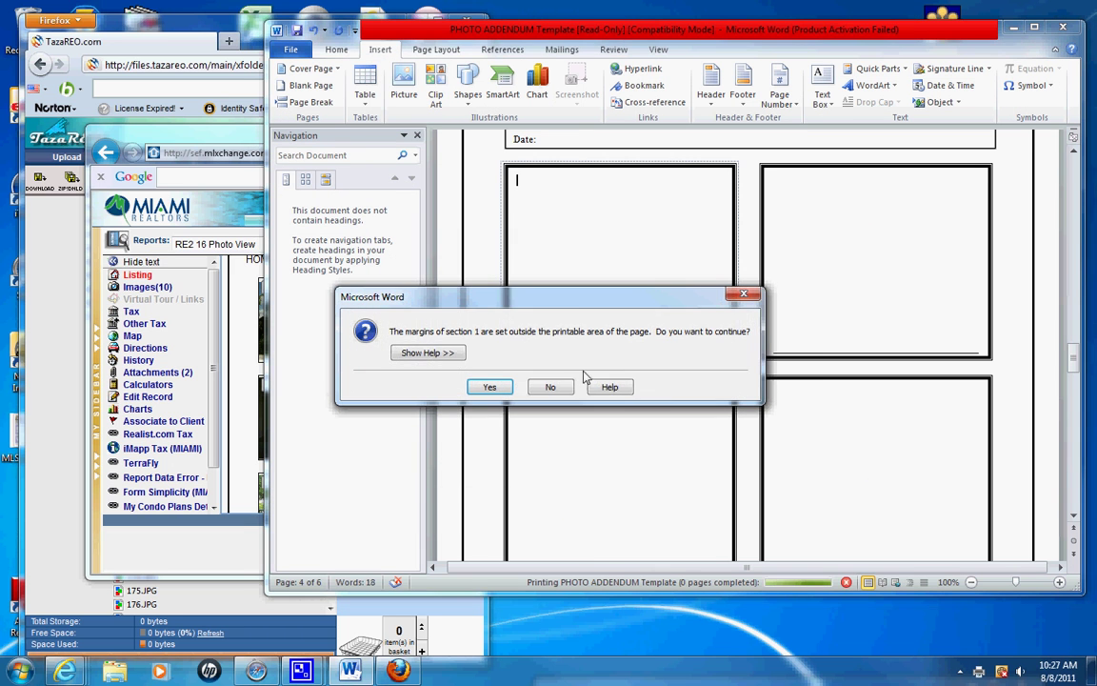
pyautogui.click(489, 385)
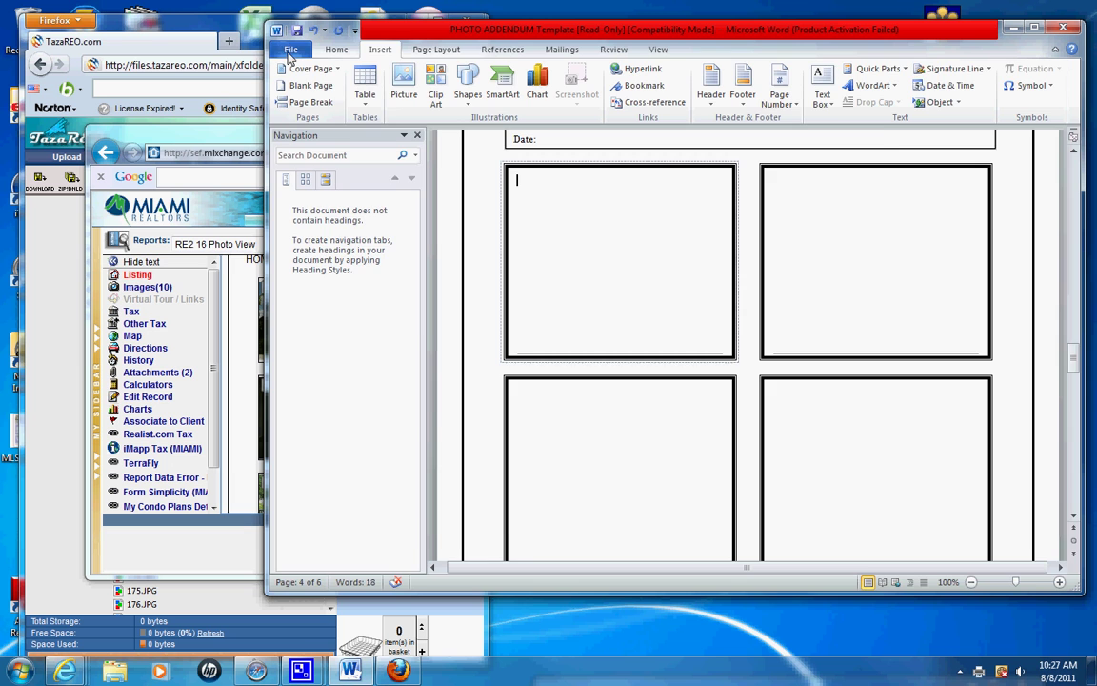
# Reopen the print preview and check the printer list, keeping Dell MFP Laser 3115cn PCL6.
pyautogui.click(291, 53)
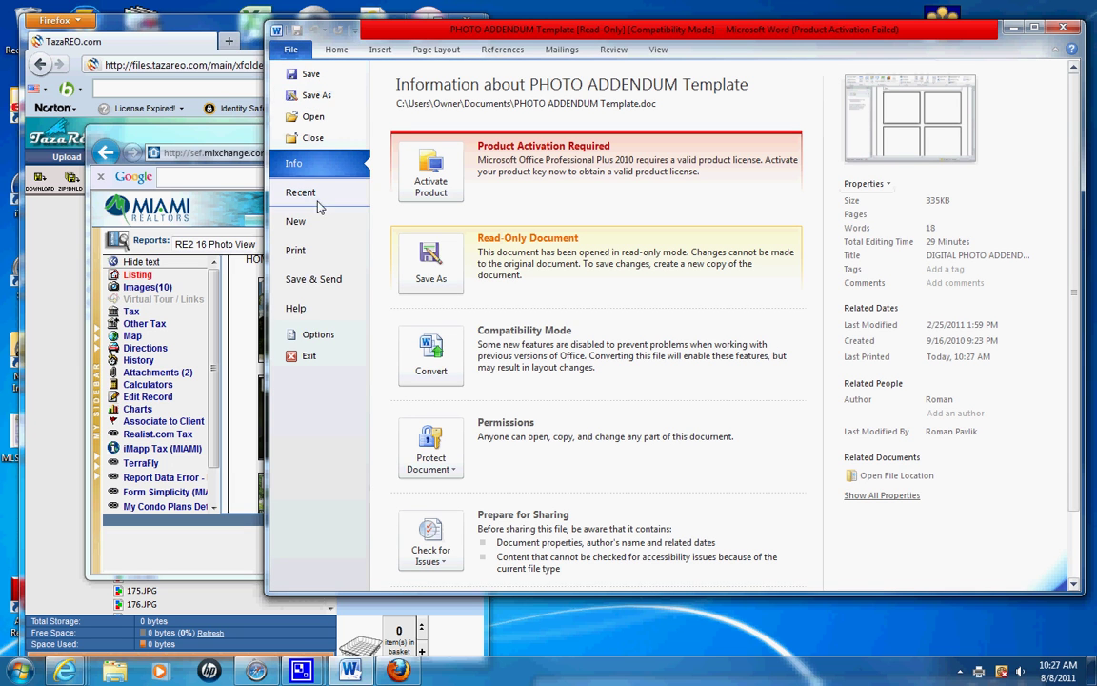
pyautogui.click(298, 250)
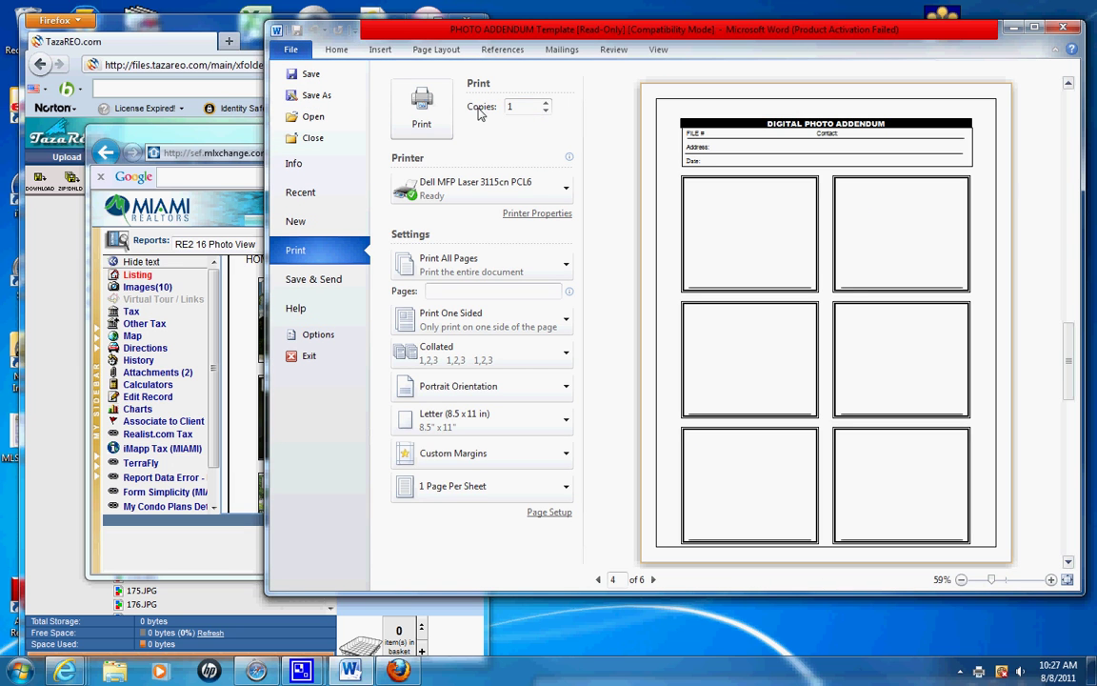
pyautogui.click(472, 185)
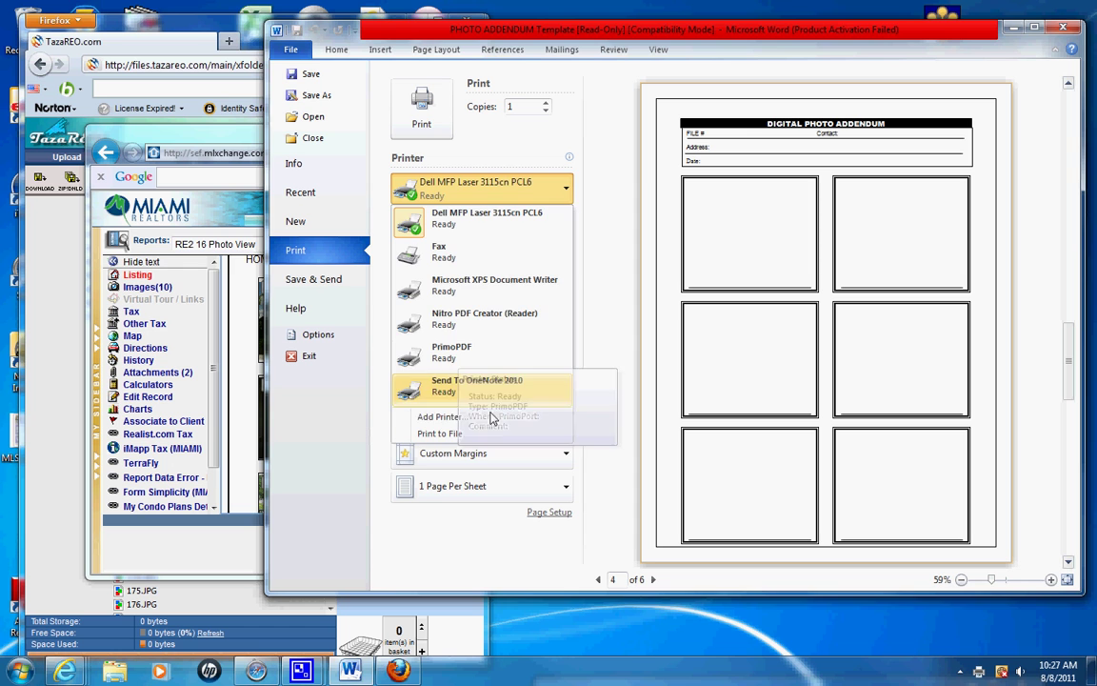
pyautogui.press('Escape')
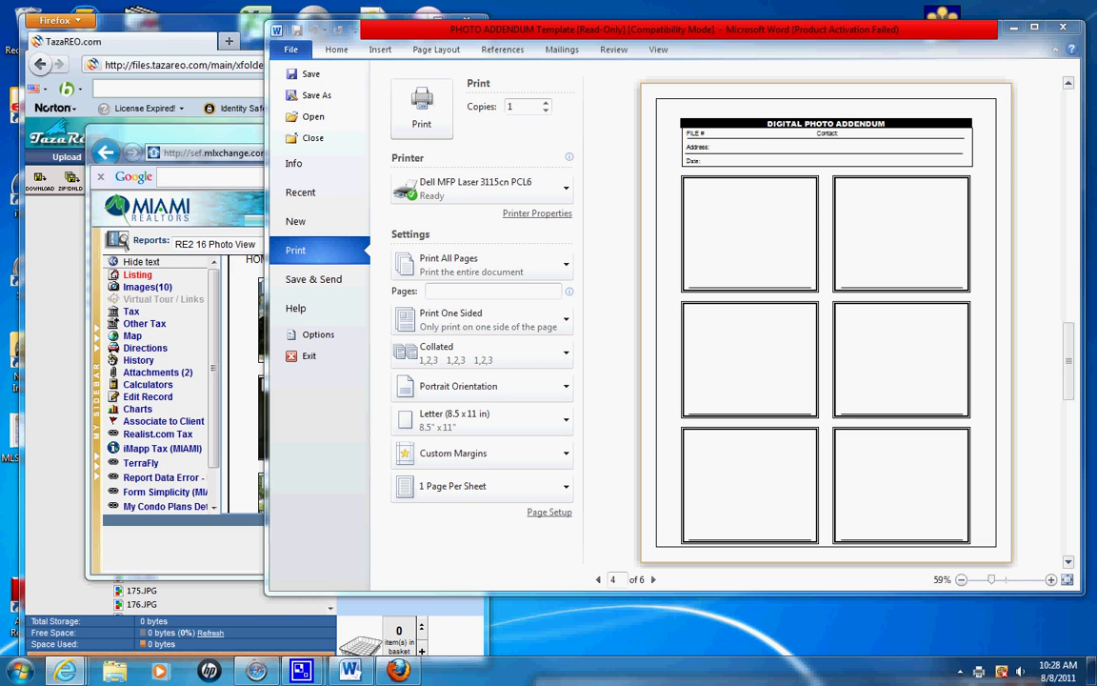
# Minimize Word, the MLS browser and the TazaREO window, then preview the Internet Explorer windows.
pyautogui.click(1013, 26)
pyautogui.click(912, 145)
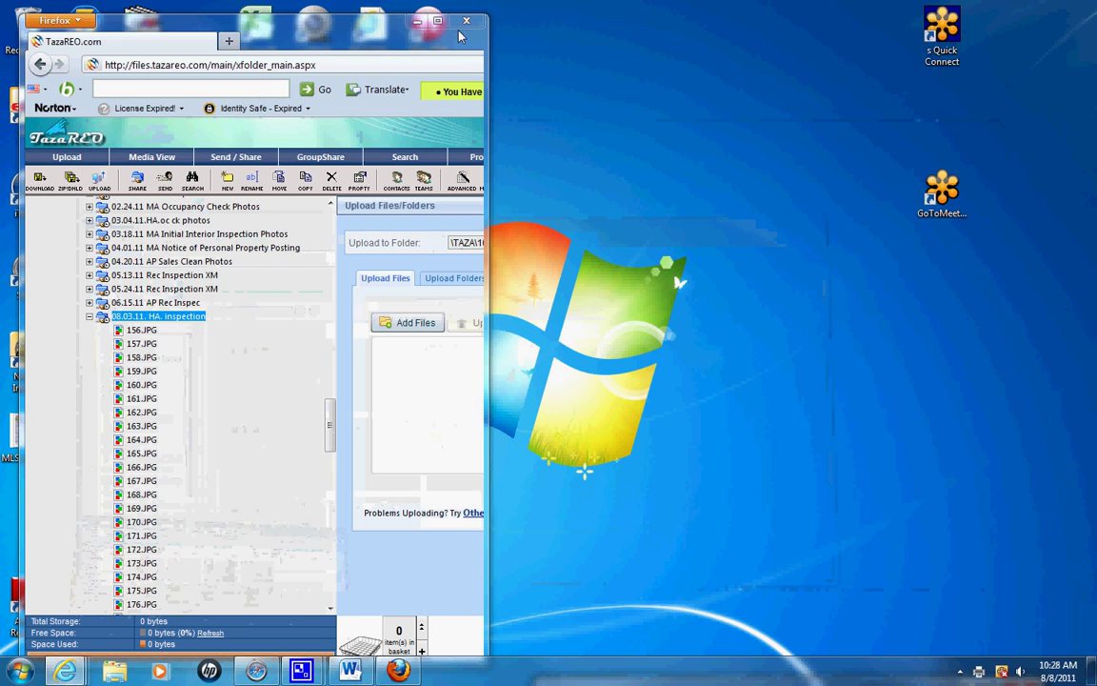
pyautogui.click(416, 20)
pyautogui.moveTo(65, 672)
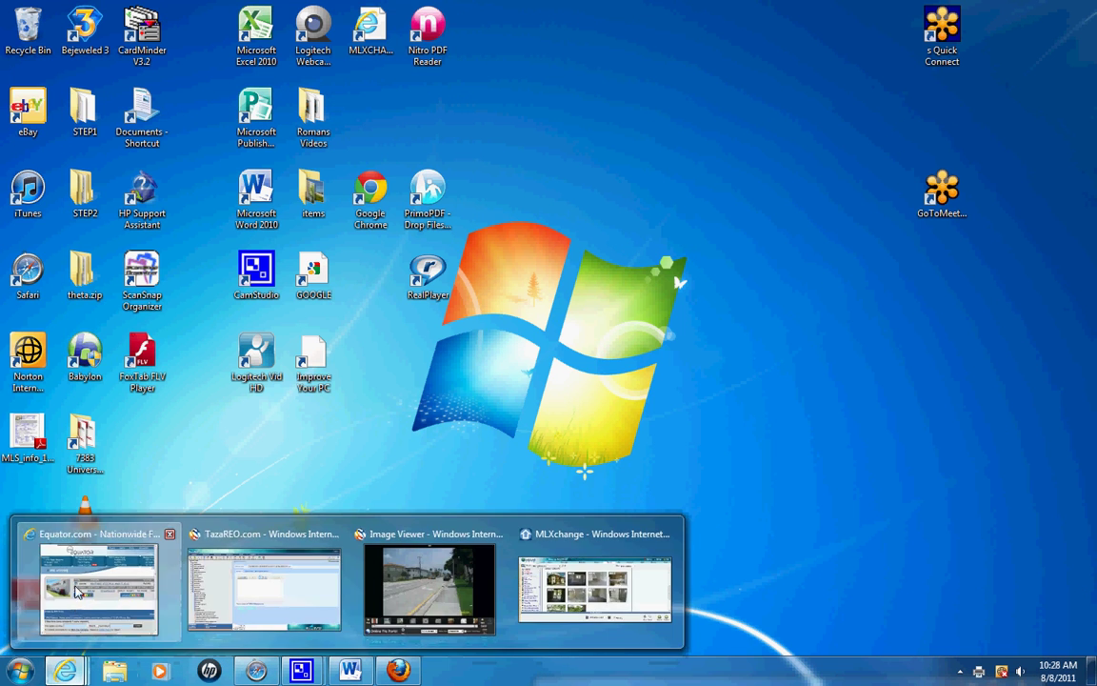